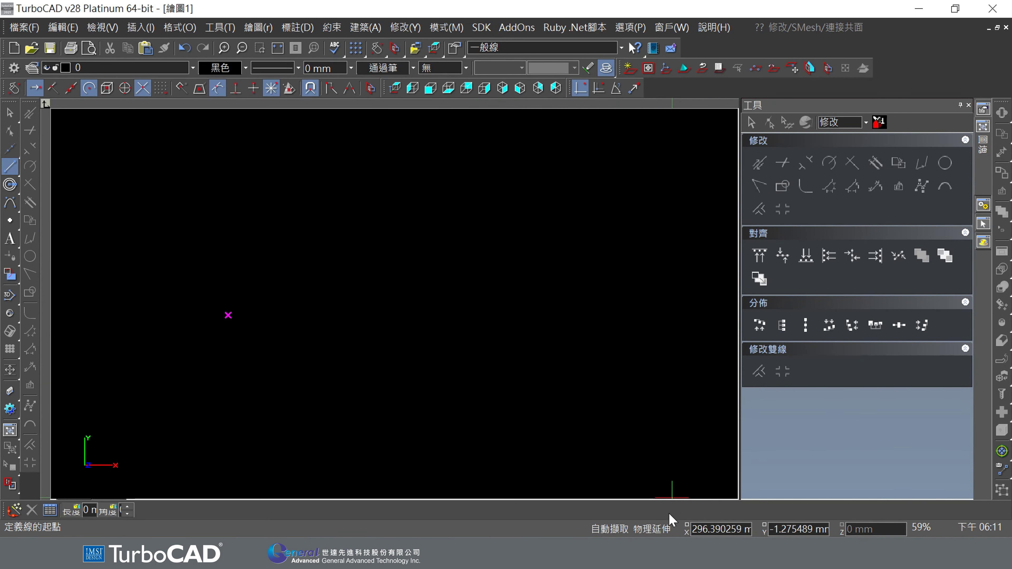
Step: Bring up the dimensioned bracket reference image in Windows Photos to study its layout
{"action": "key", "text": "alt+Tab"}
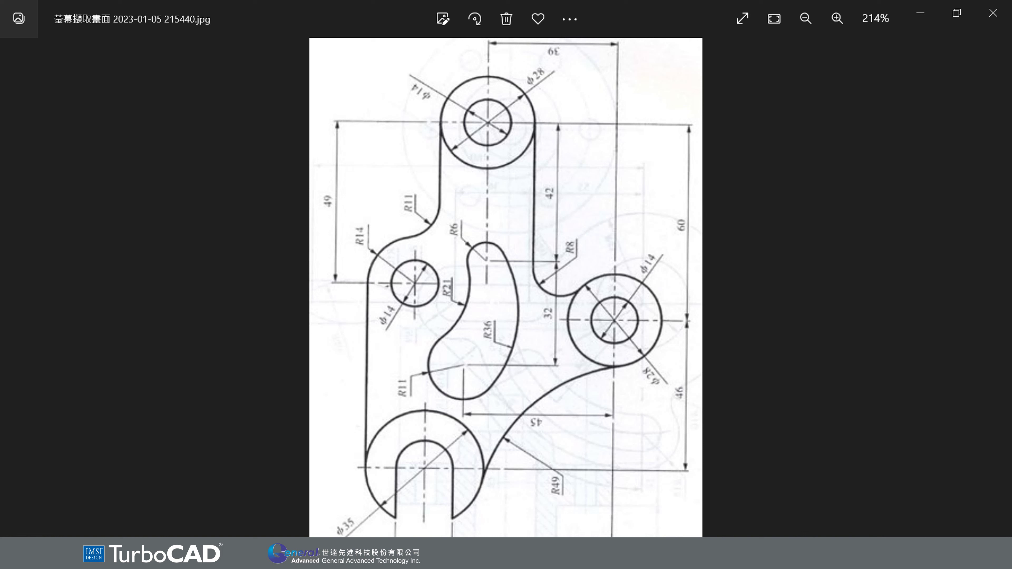
Step: Back in TurboCAD, draw a horizontal centre line and a vertical centre line crossing it
{"action": "left_click", "coordinate": [662, 511]}
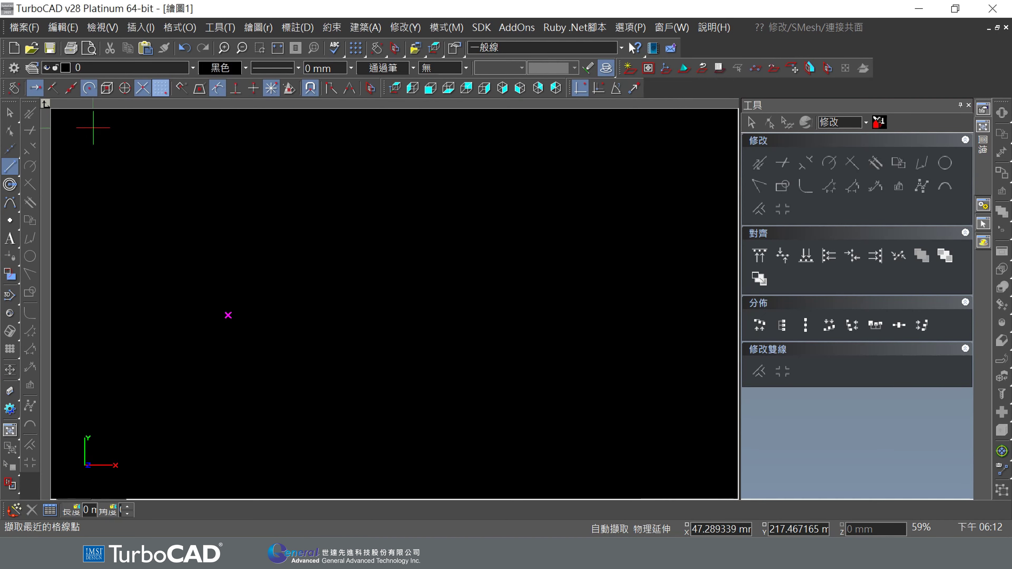
{"action": "left_click", "coordinate": [277, 196]}
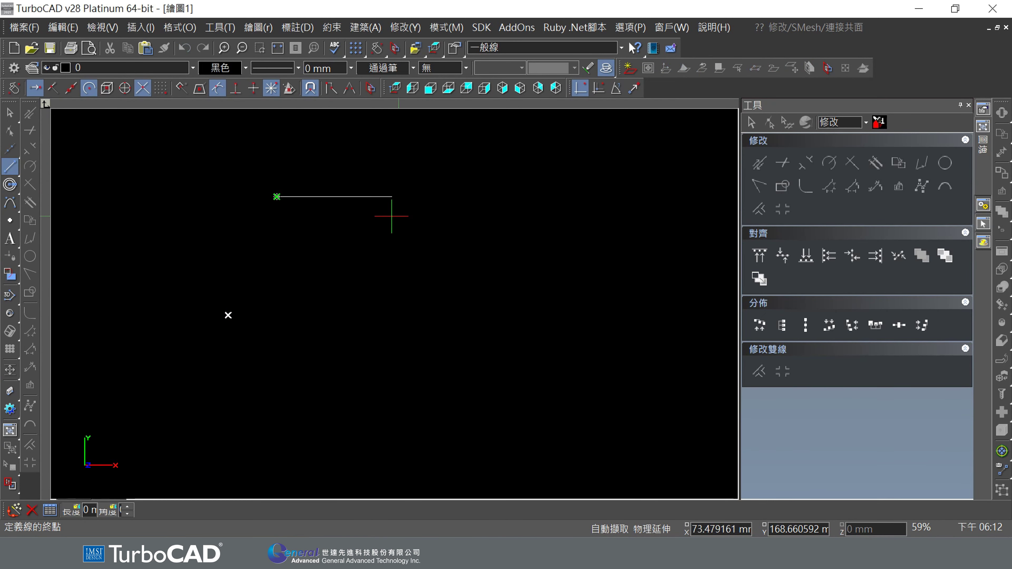
{"action": "left_click", "coordinate": [532, 230]}
{"action": "left_click", "coordinate": [413, 129]}
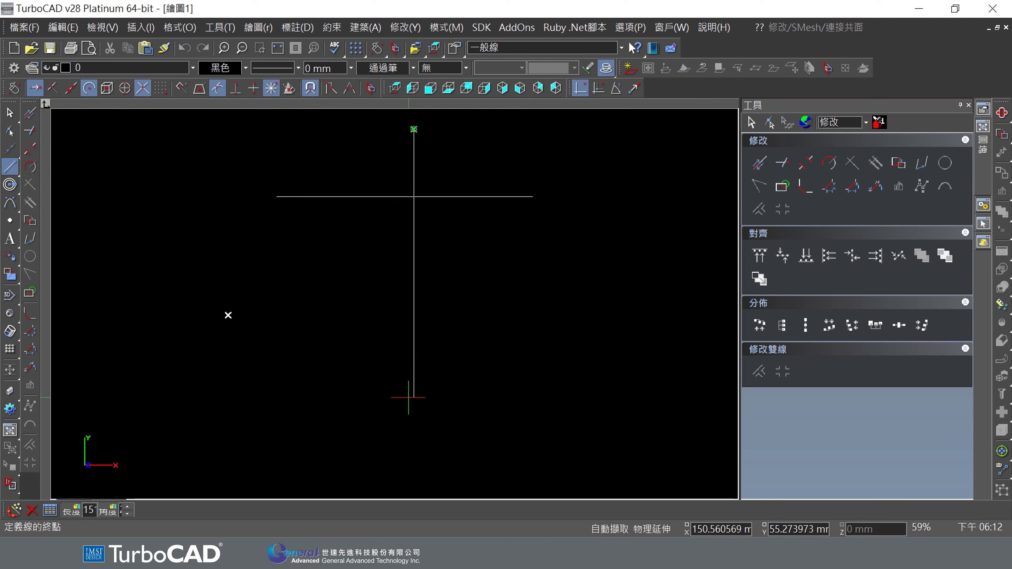
{"action": "left_click", "coordinate": [408, 397]}
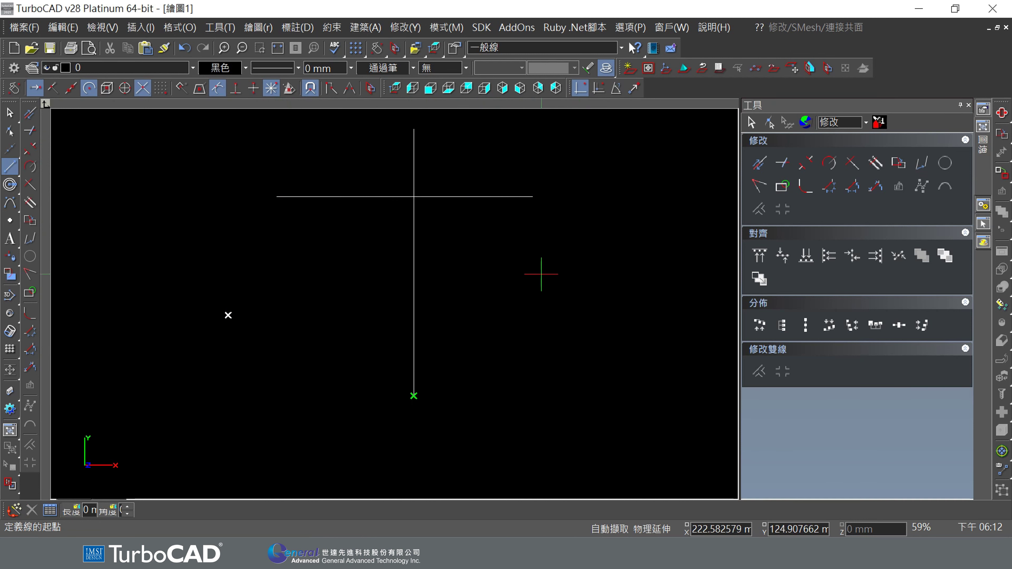
{"action": "left_click", "coordinate": [403, 28]}
{"action": "mouse_move", "coordinate": [462, 371]}
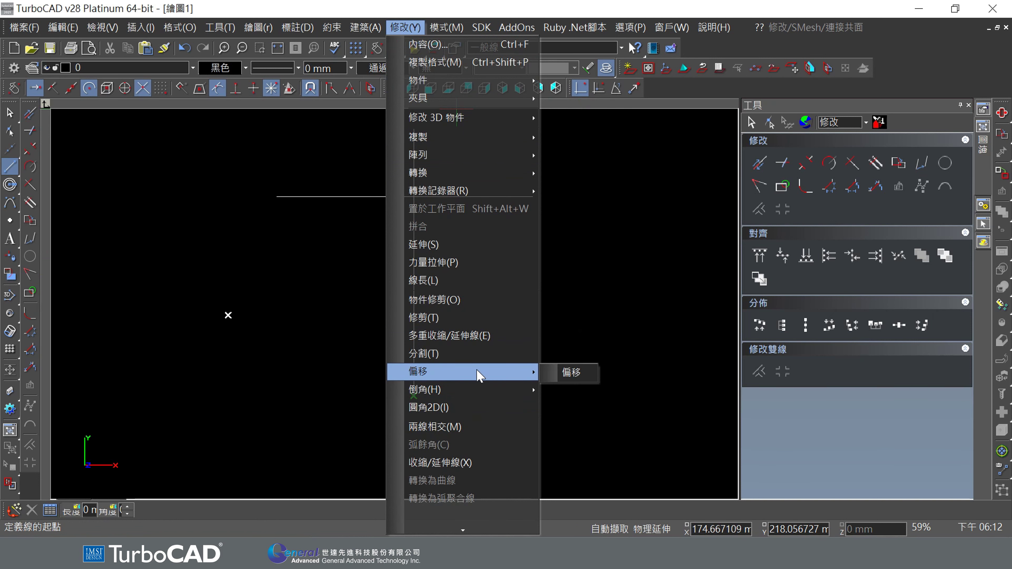
Step: Offset the vertical line 39 mm to the right and the horizontal line 60 mm downward
{"action": "left_click", "coordinate": [558, 373]}
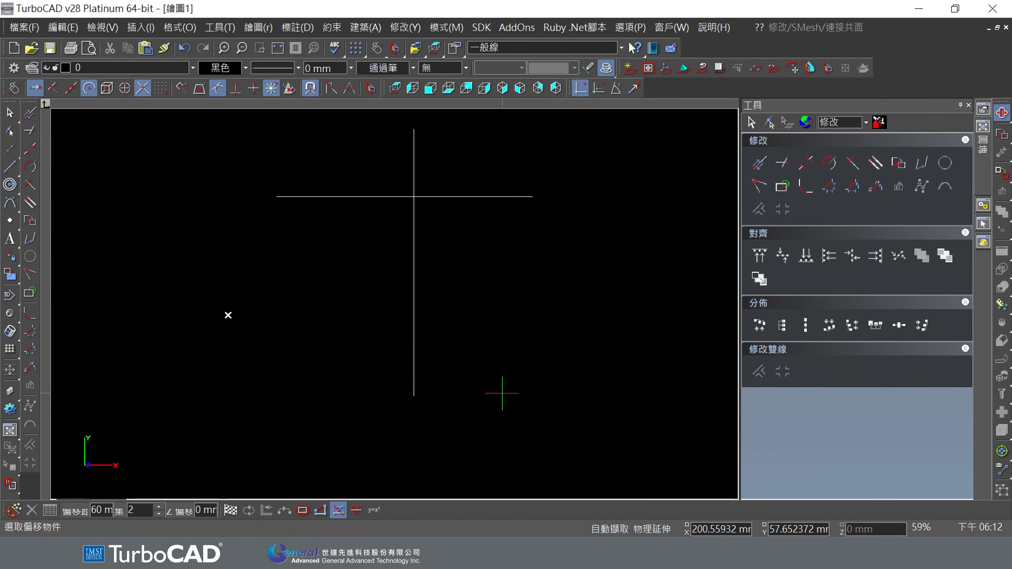
{"action": "key", "text": "Tab"}
{"action": "left_click", "coordinate": [413, 301]}
{"action": "left_click", "coordinate": [621, 302]}
{"action": "left_click", "coordinate": [508, 197]}
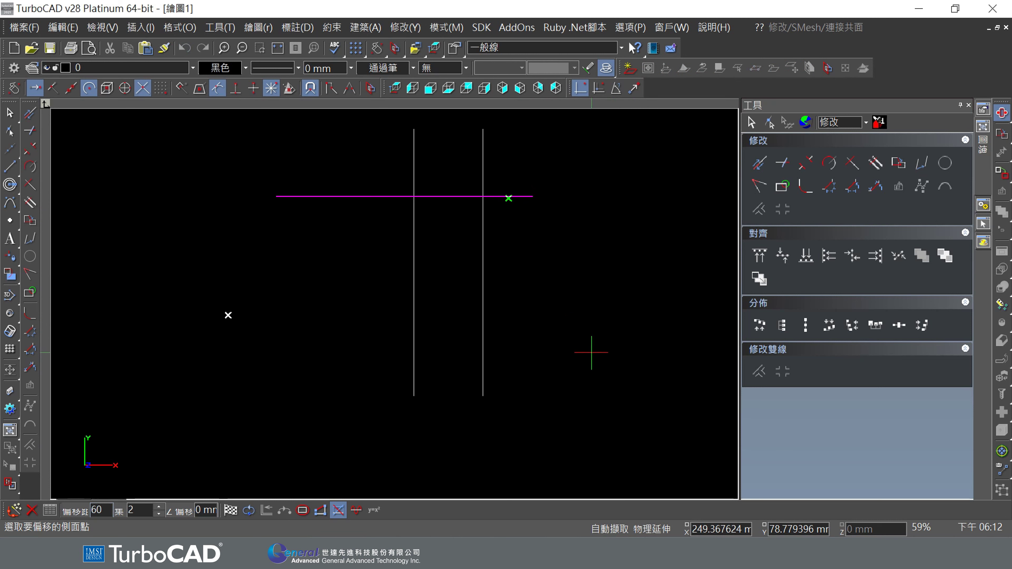
{"action": "left_click", "coordinate": [591, 352]}
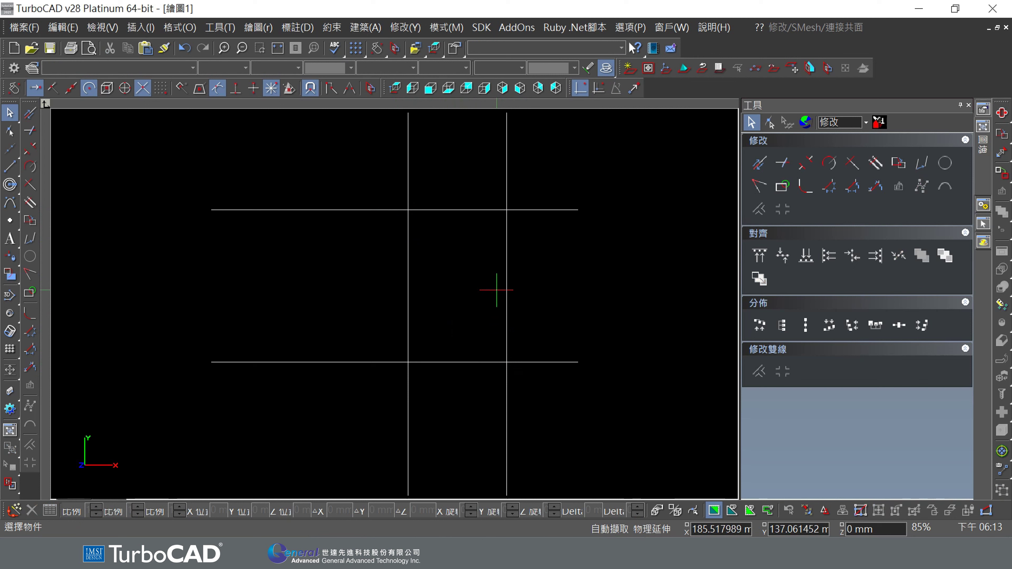
Step: Switch to the Sketch palette and draw Ø14 and Ø28 concentric circles at the upper-left intersection
{"action": "left_click", "coordinate": [865, 122]}
{"action": "left_click", "coordinate": [857, 136]}
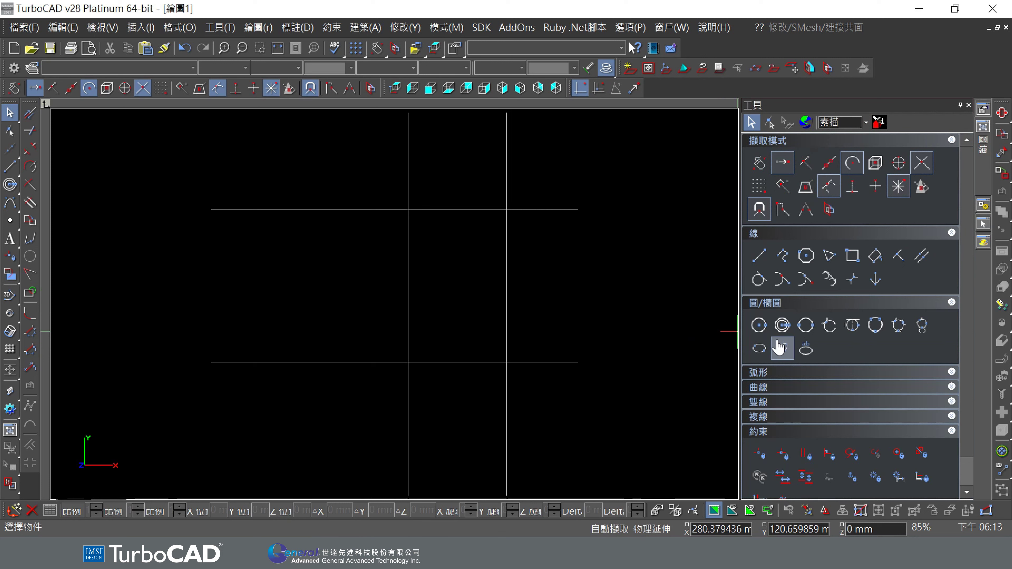
{"action": "left_click", "coordinate": [782, 325]}
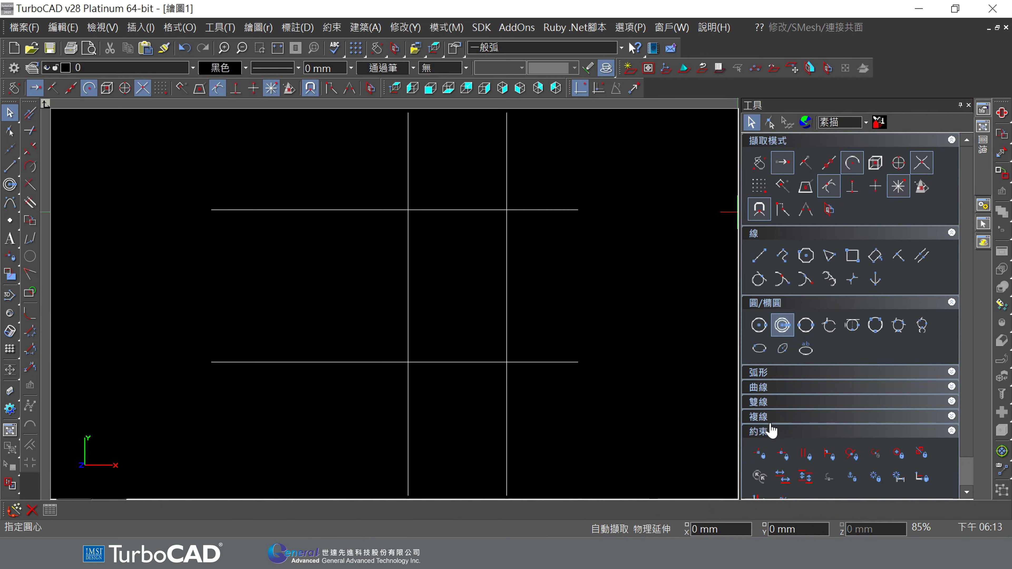
{"action": "left_click", "coordinate": [407, 209]}
{"action": "type", "text": "38"}
{"action": "key", "text": "Tab"}
{"action": "type", "text": "14"}
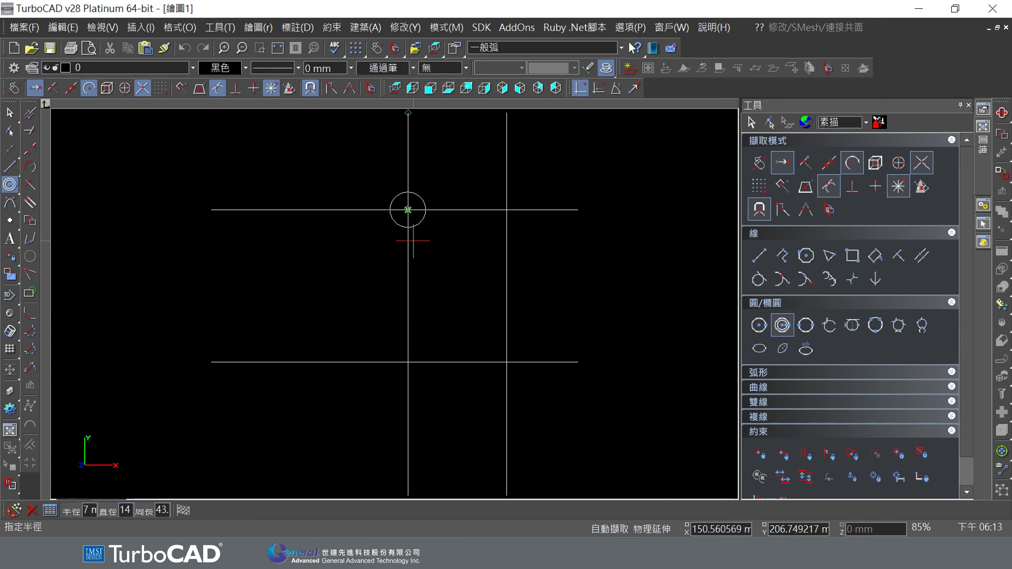
{"action": "key", "text": "Return"}
{"action": "key", "text": "Tab"}
{"action": "type", "text": "28"}
{"action": "key", "text": "Return"}
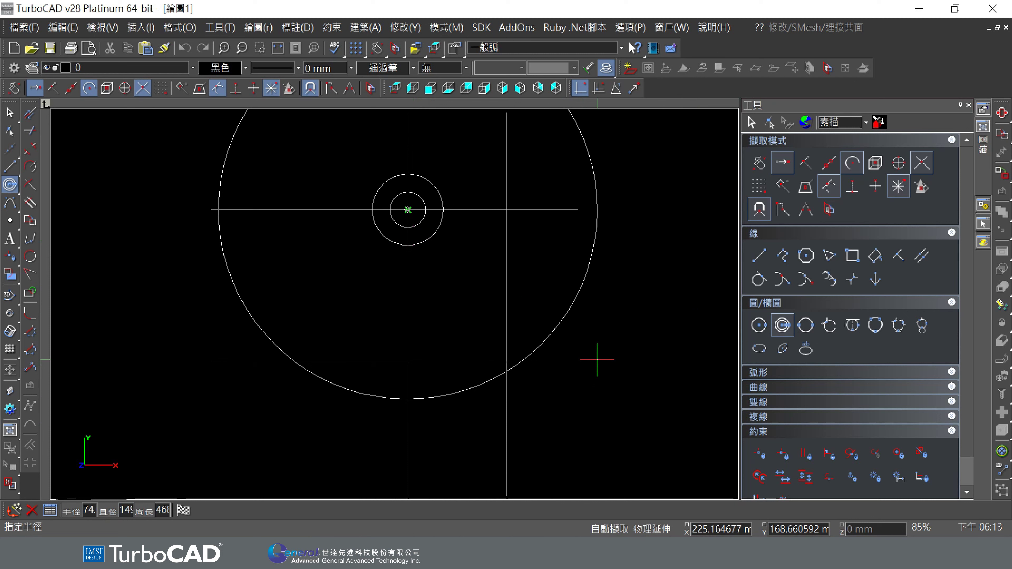
{"action": "key", "text": "Escape"}
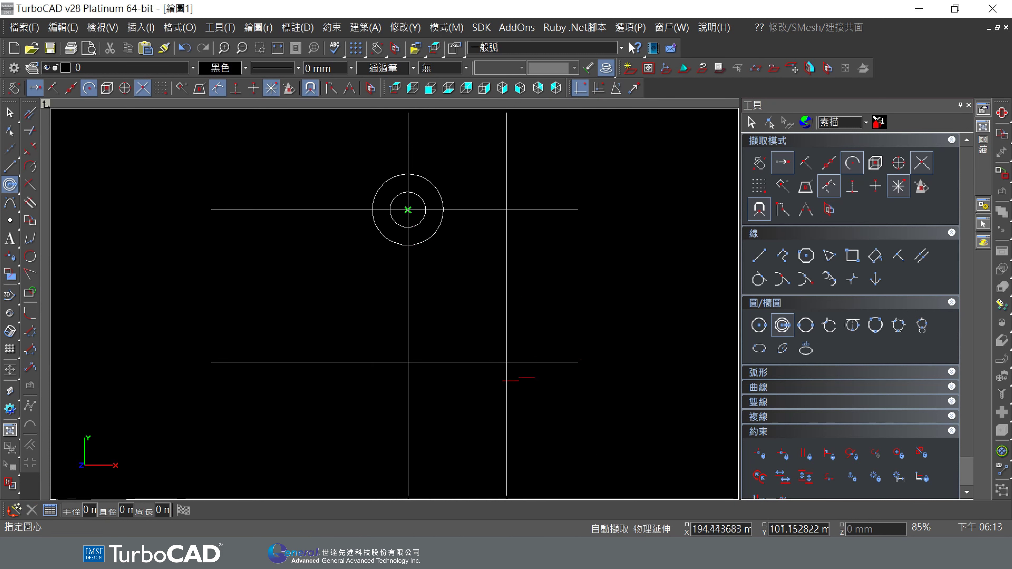
Step: Draw Ø14 and Ø28 concentric circles at the lower-right intersection, then recheck the reference
{"action": "left_click", "coordinate": [506, 361]}
{"action": "key", "text": "Tab"}
{"action": "type", "text": "2"}
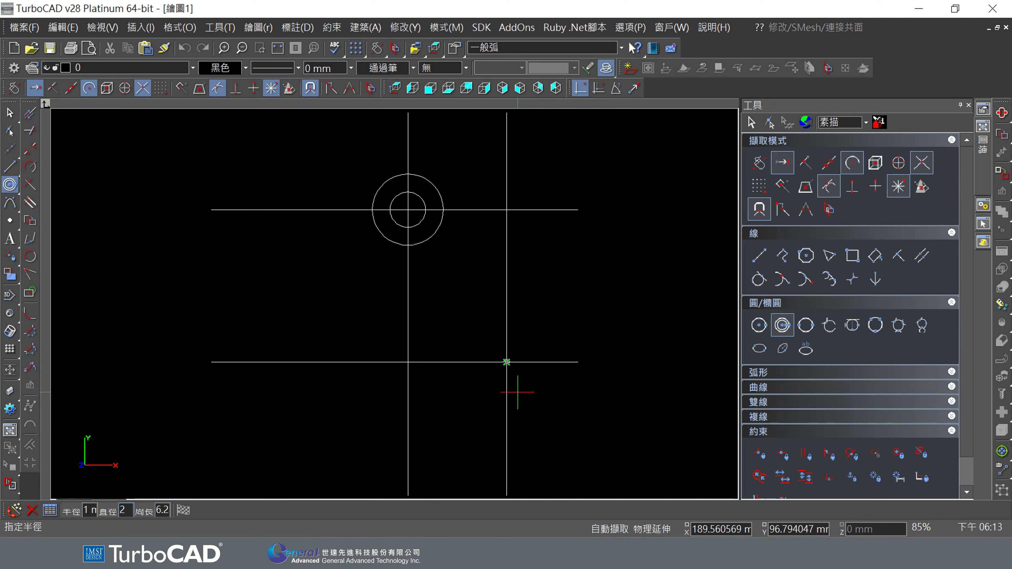
{"action": "type", "text": "14"}
{"action": "key", "text": "Return"}
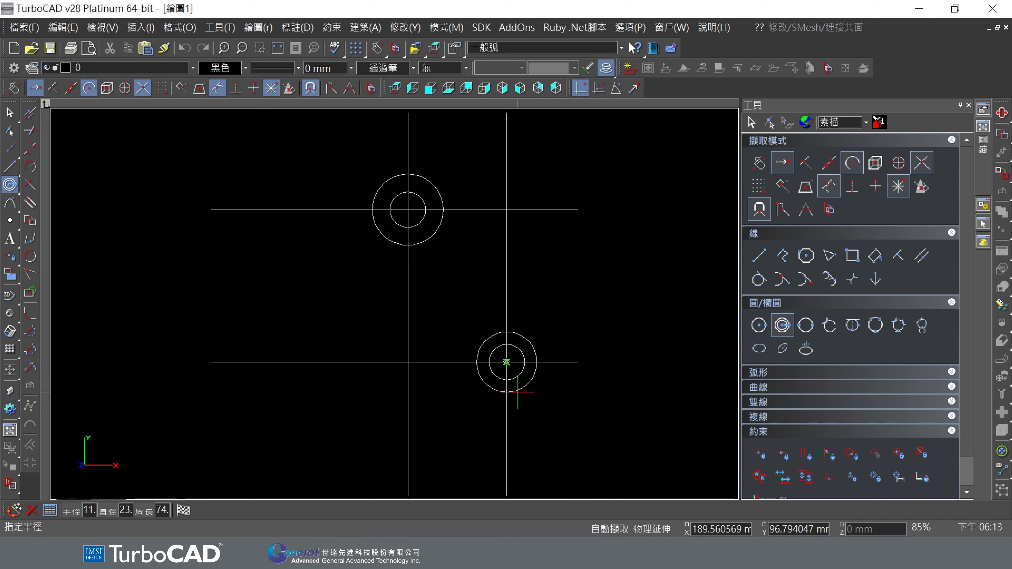
{"action": "type", "text": "14"}
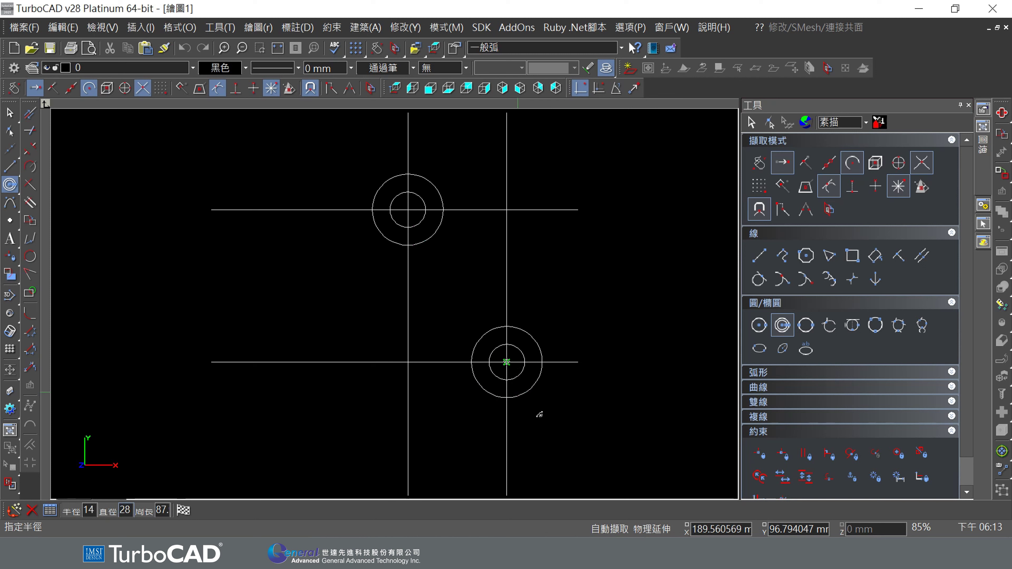
{"action": "key", "text": "Return"}
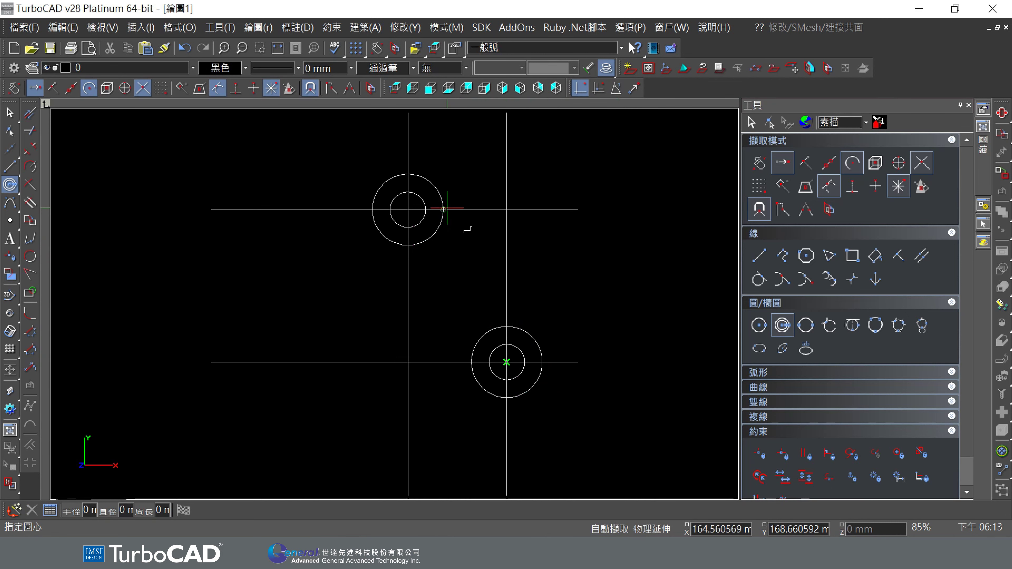
{"action": "key", "text": "alt+Tab"}
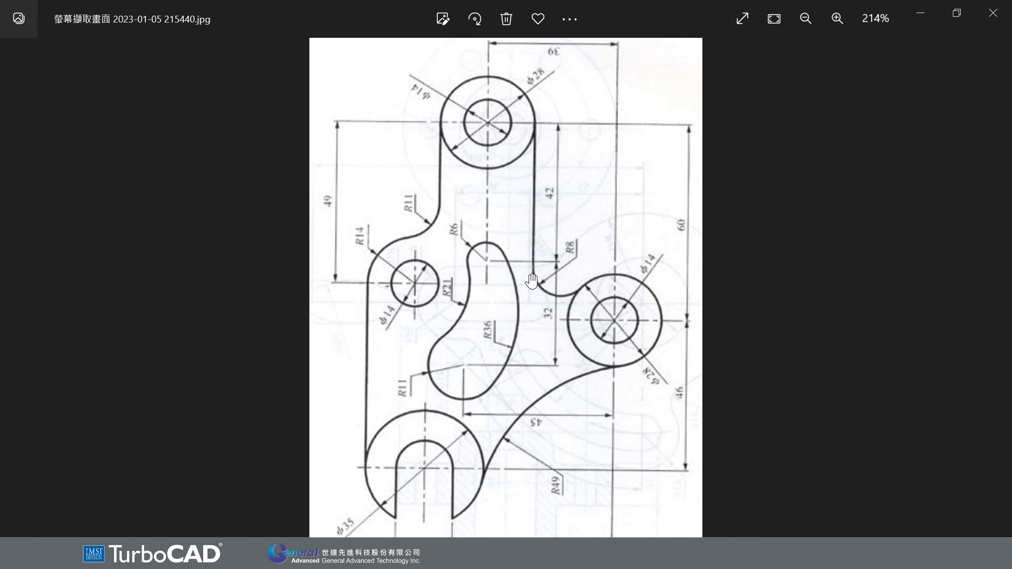
{"action": "left_click", "coordinate": [920, 13]}
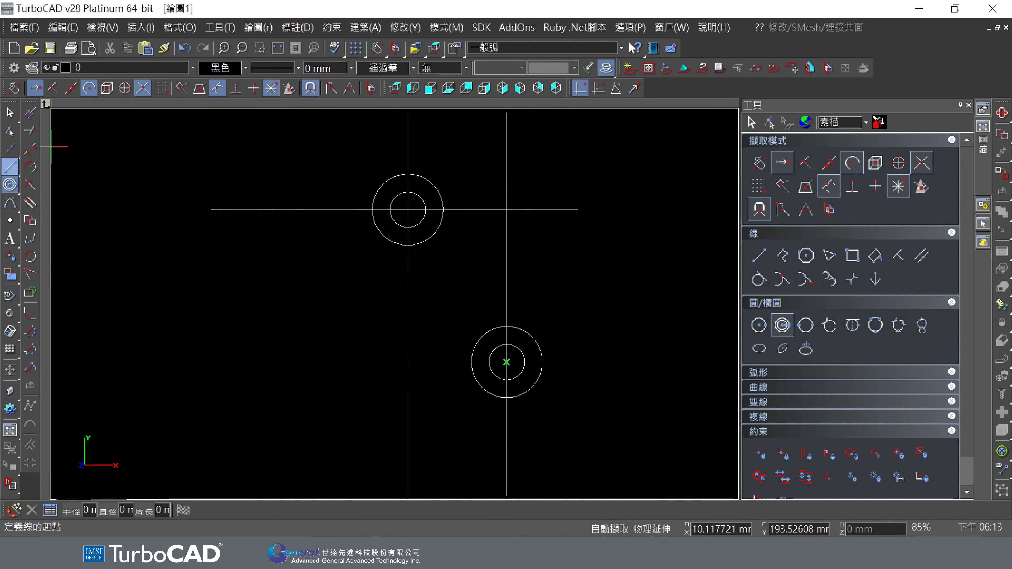
Step: Draw a vertical line down from the upper Ø28 circle and fillet it into the lower circle with R8
{"action": "left_click", "coordinate": [9, 166]}
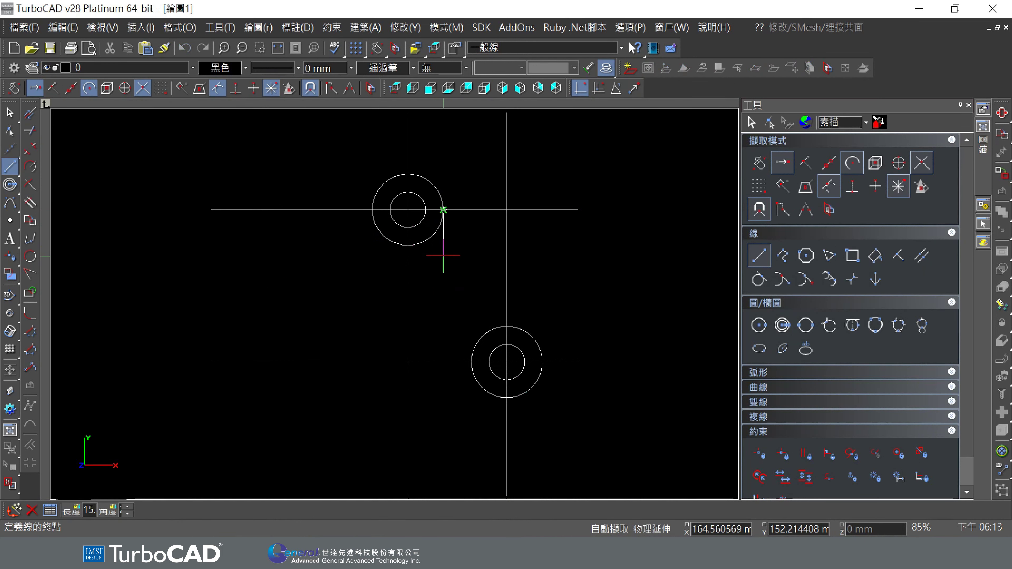
{"action": "left_click", "coordinate": [443, 330]}
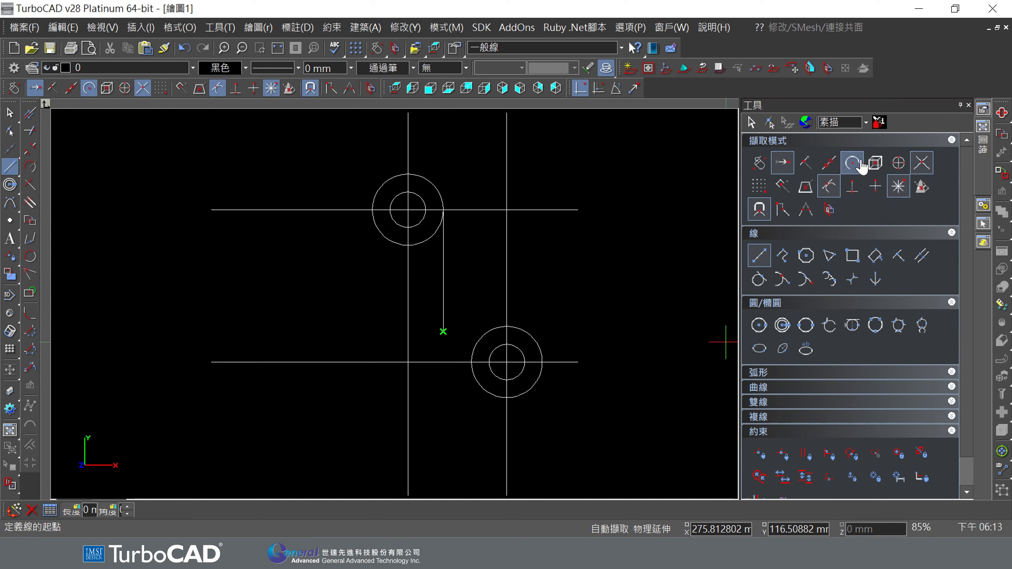
{"action": "left_click", "coordinate": [866, 122]}
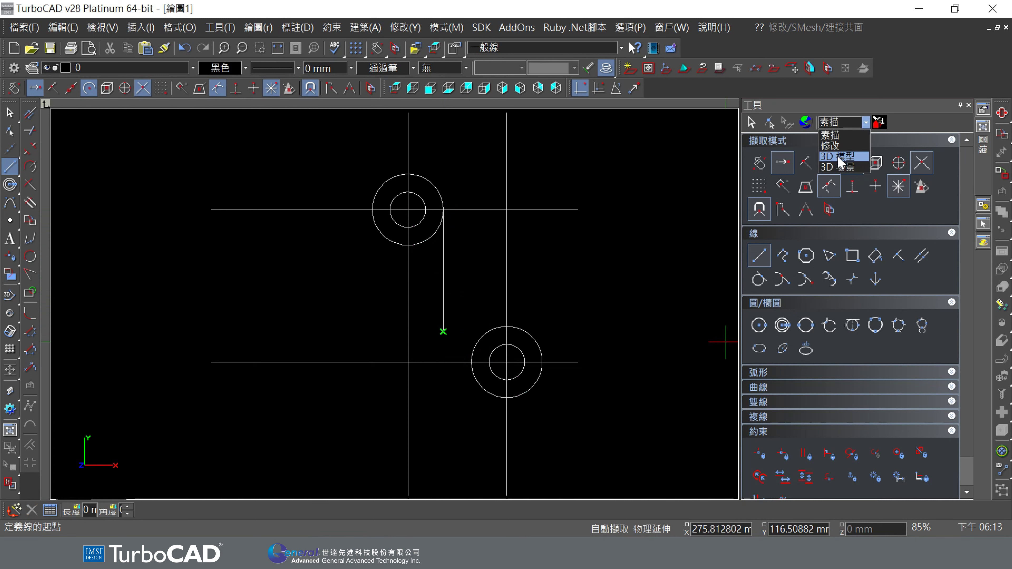
{"action": "left_click", "coordinate": [832, 145]}
{"action": "left_click", "coordinate": [805, 186]}
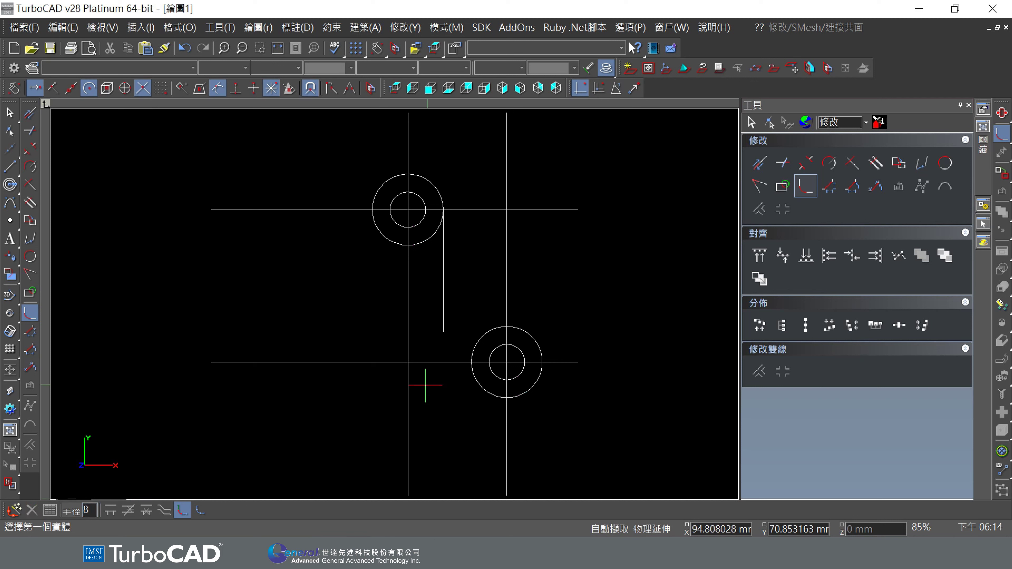
{"action": "left_click", "coordinate": [443, 310]}
{"action": "left_click", "coordinate": [481, 340]}
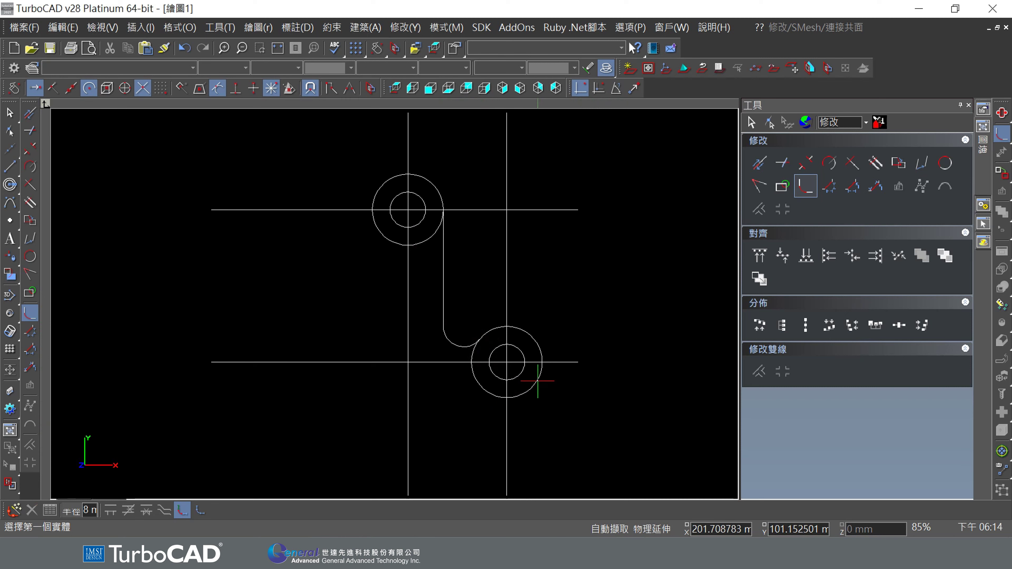
{"action": "middle_click_drag", "start_coordinate": [566, 314], "coordinate": [575, 194]}
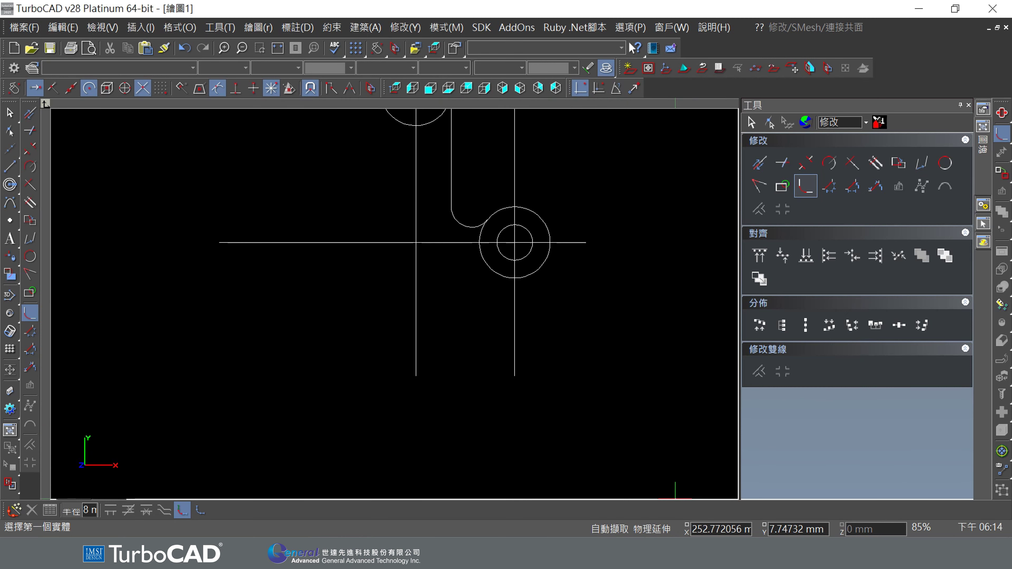
{"action": "key", "text": "alt+Tab"}
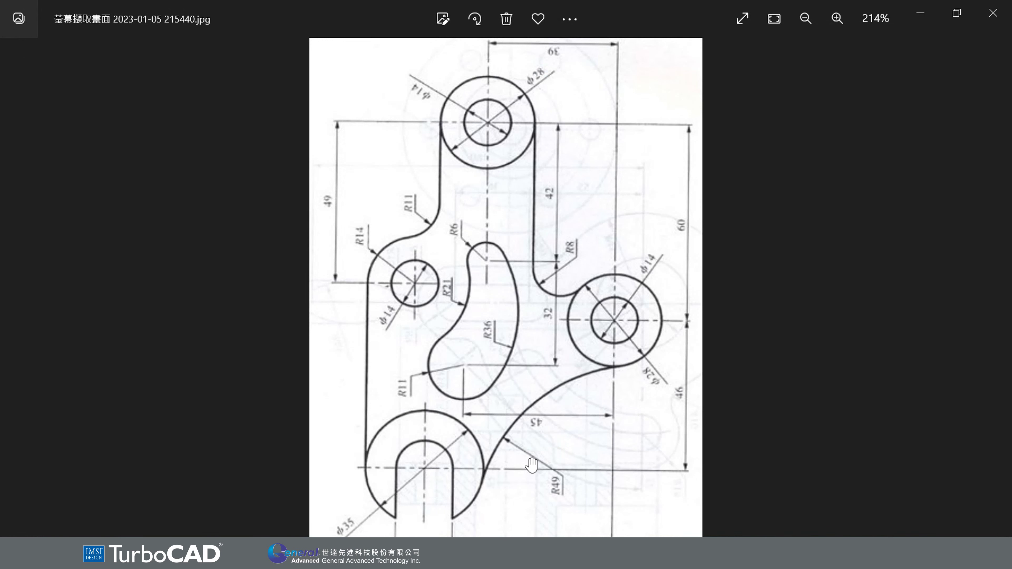
Step: Review the reference's lower dimensions (Ø35 slot, 17 width, 56, R49), then minimize Photos
{"action": "left_click_drag", "start_coordinate": [447, 469], "coordinate": [453, 424]}
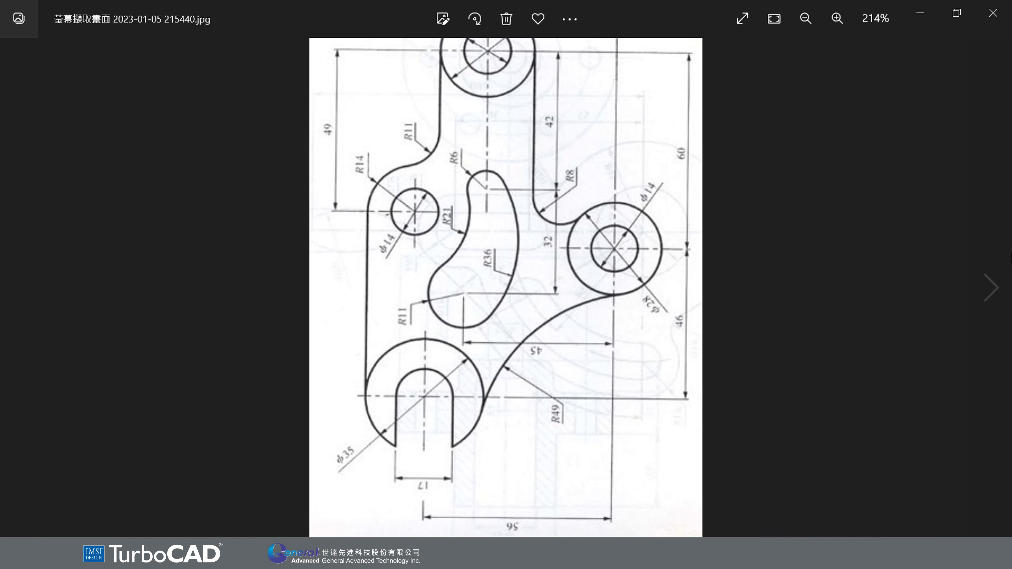
{"action": "left_click", "coordinate": [919, 14]}
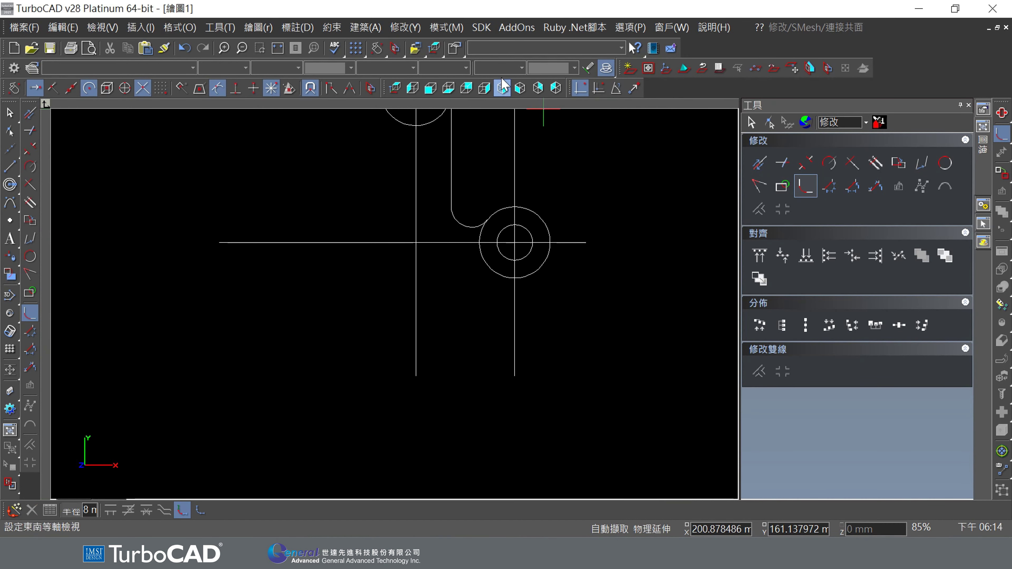
Step: Offset the horizontal centreline 46 mm down and the right circle's vertical centreline 56 mm left
{"action": "left_click", "coordinate": [400, 32]}
{"action": "mouse_move", "coordinate": [418, 371]}
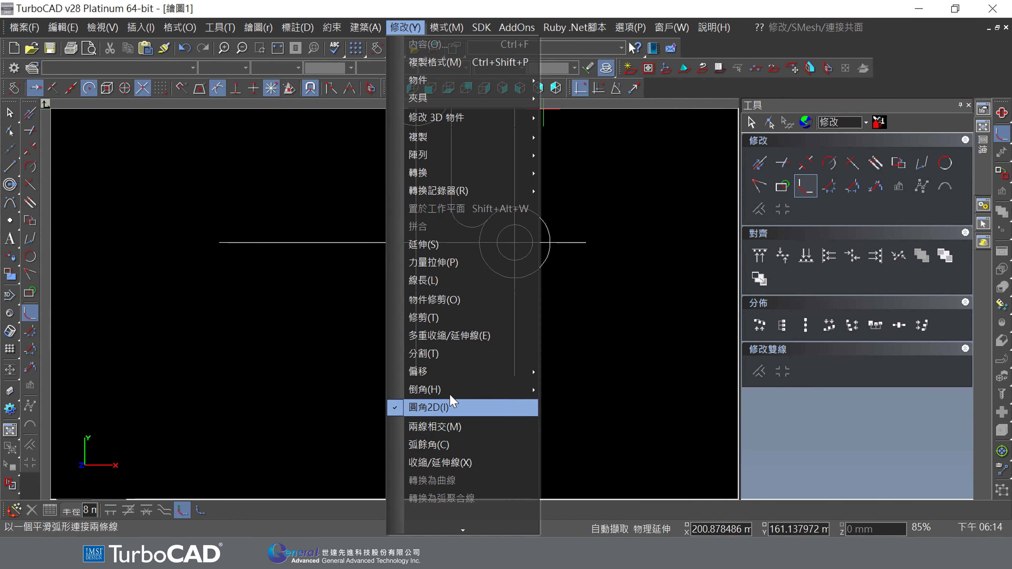
{"action": "left_click", "coordinate": [568, 372]}
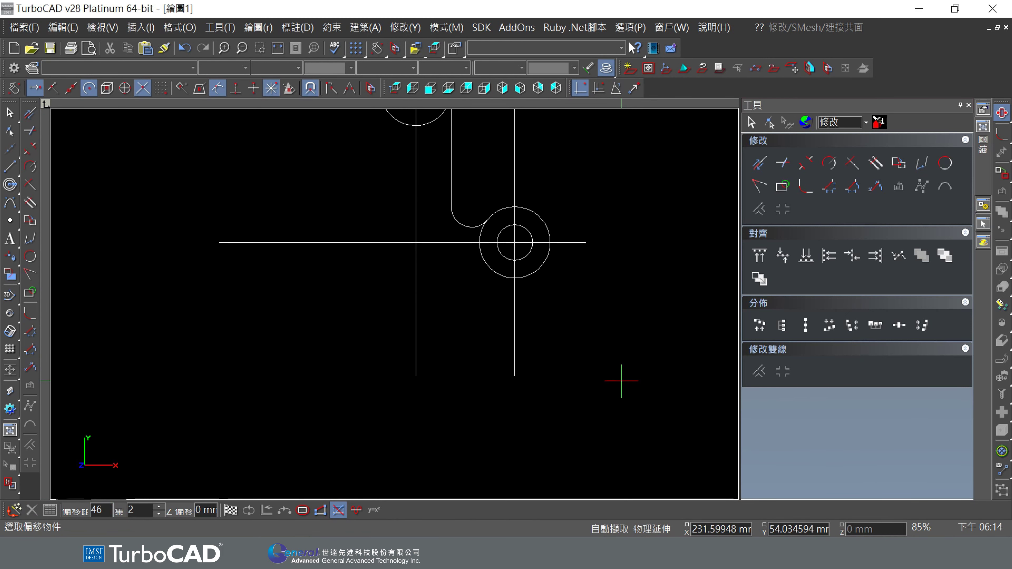
{"action": "left_click", "coordinate": [258, 244]}
{"action": "left_click", "coordinate": [254, 426]}
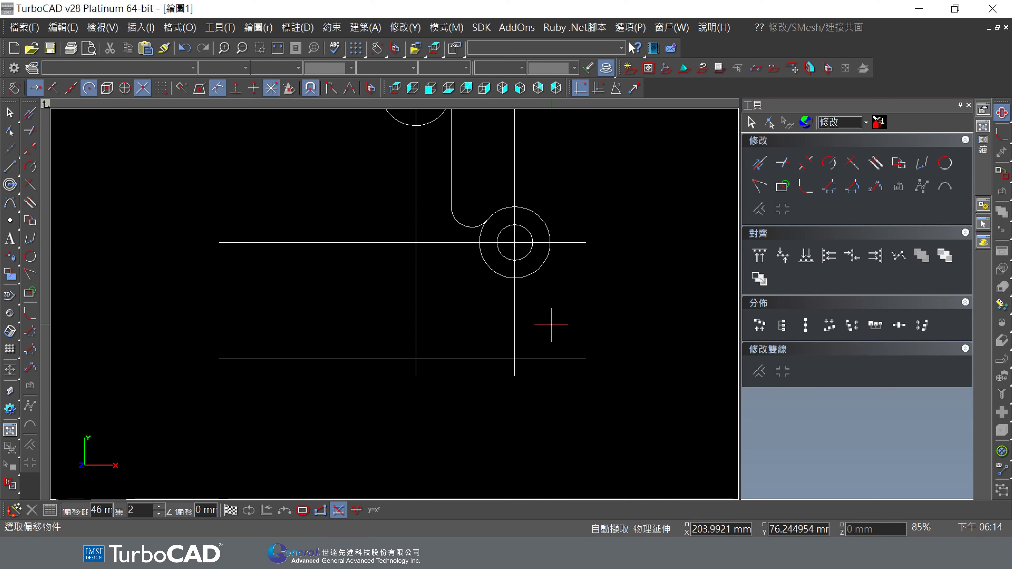
{"action": "left_click", "coordinate": [517, 331]}
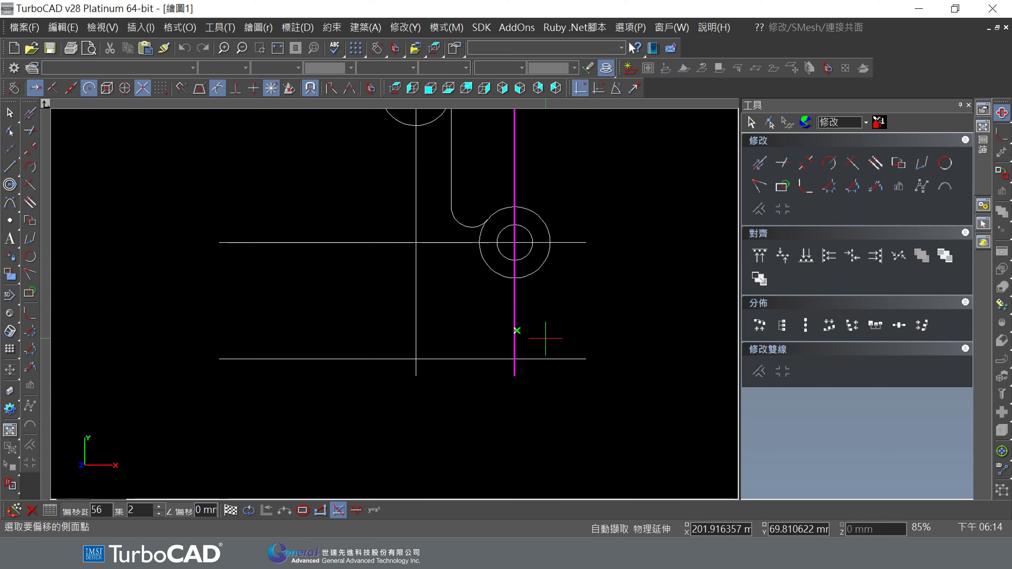
{"action": "left_click", "coordinate": [293, 317]}
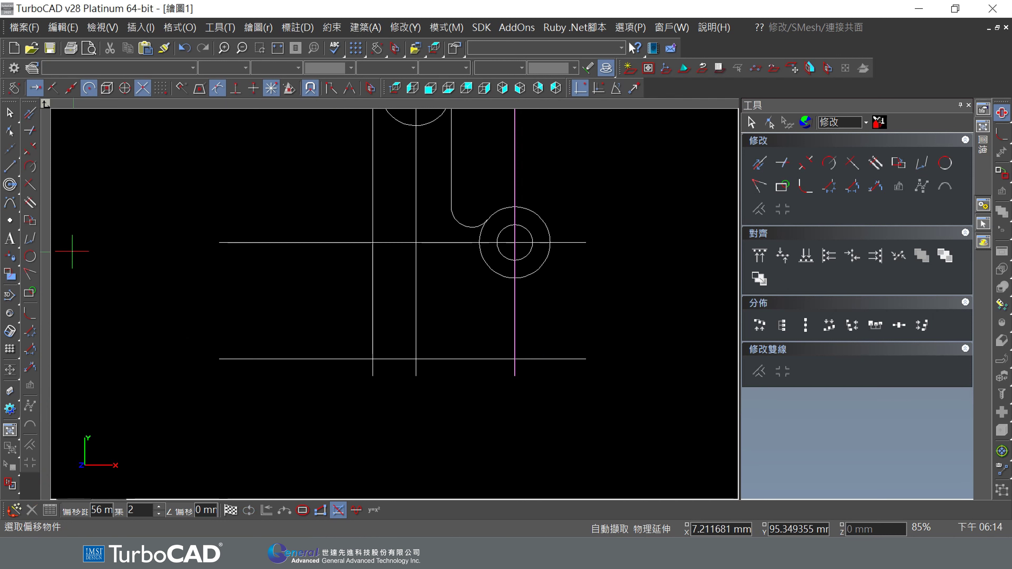
{"action": "left_click", "coordinate": [15, 190]}
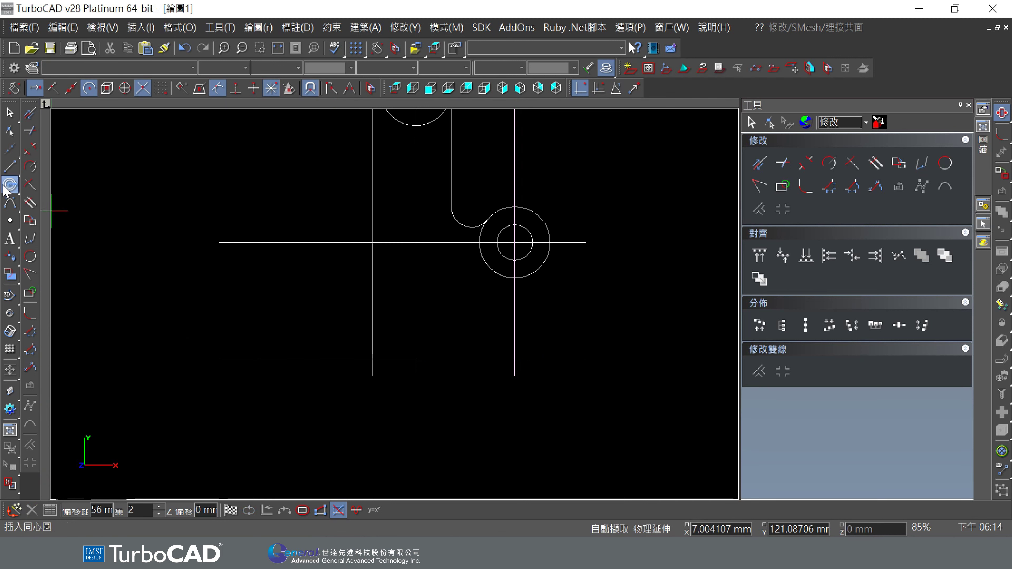
Step: Draw Ø17 and Ø35 concentric circles at the new offset-line crossing, then recheck the reference
{"action": "left_click", "coordinate": [373, 359]}
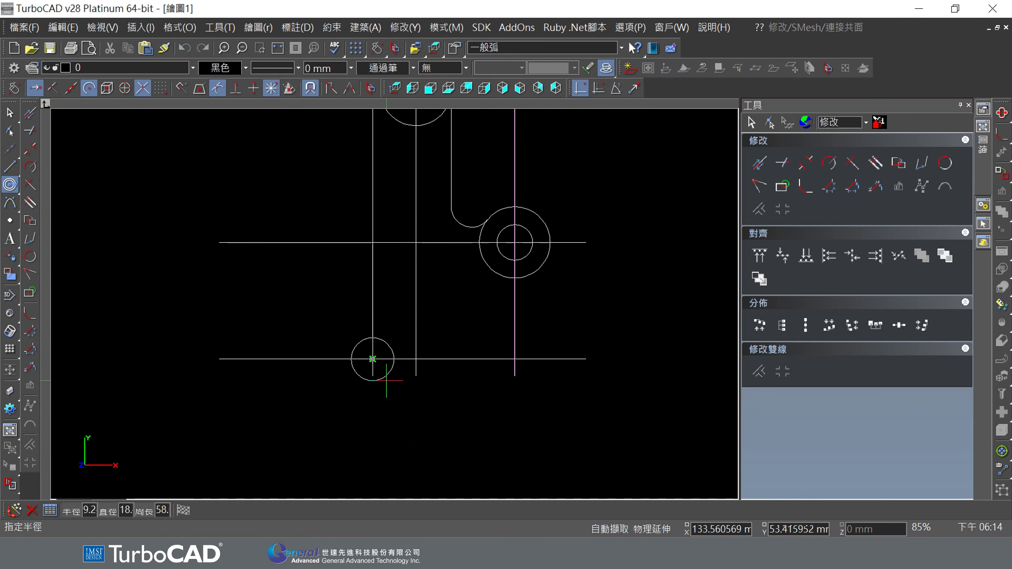
{"action": "key", "text": "Tab"}
{"action": "type", "text": "17"}
{"action": "key", "text": "Return"}
{"action": "key", "text": "Tab"}
{"action": "type", "text": "35"}
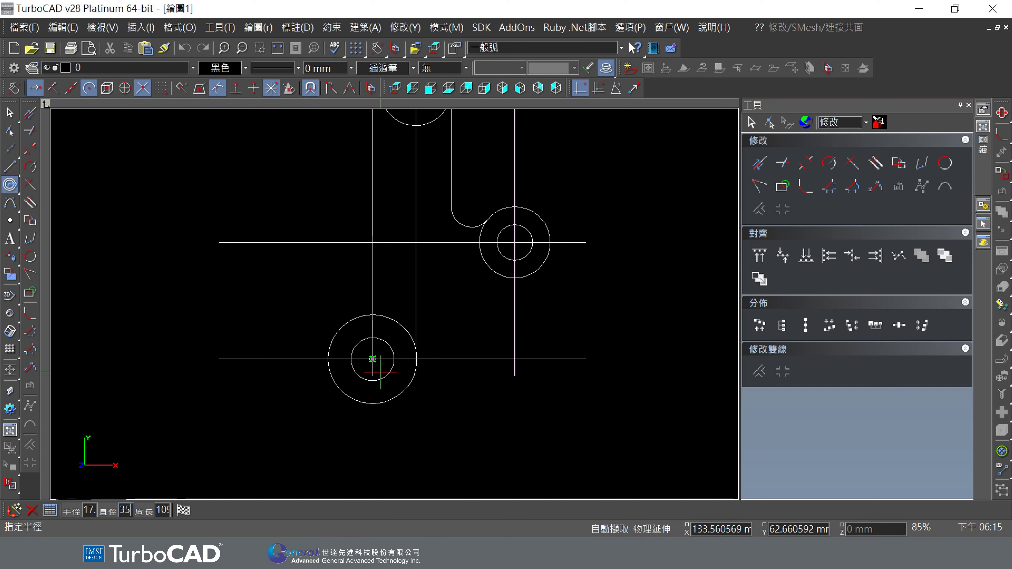
{"action": "key", "text": "Return"}
{"action": "key", "text": "Escape"}
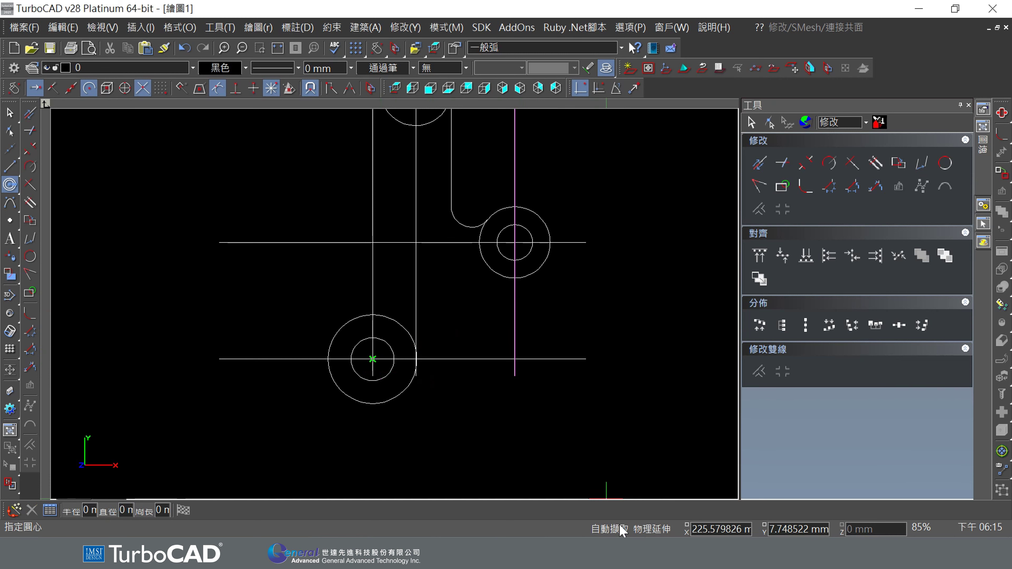
{"action": "key", "text": "alt+Tab"}
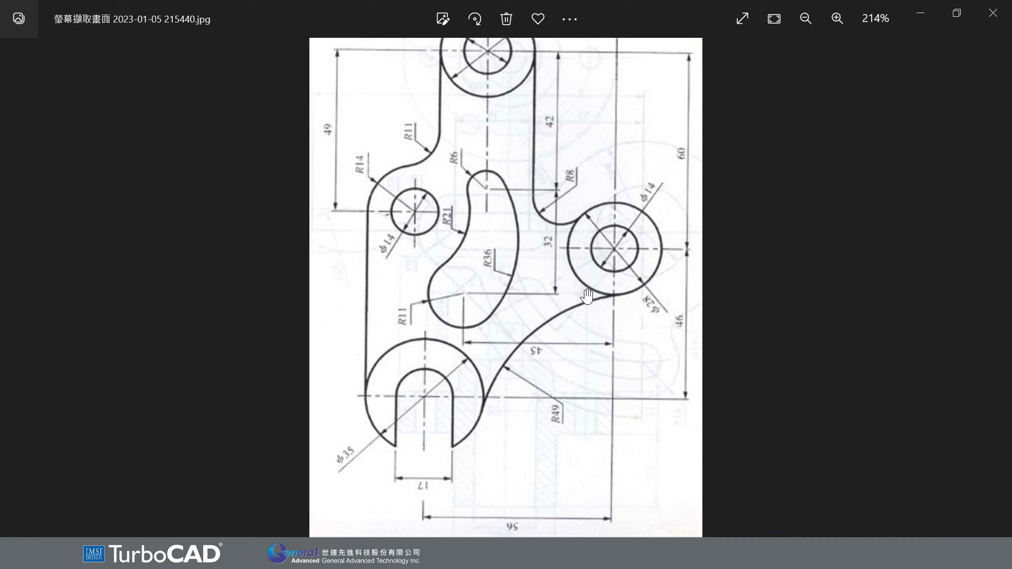
{"action": "left_click", "coordinate": [918, 14]}
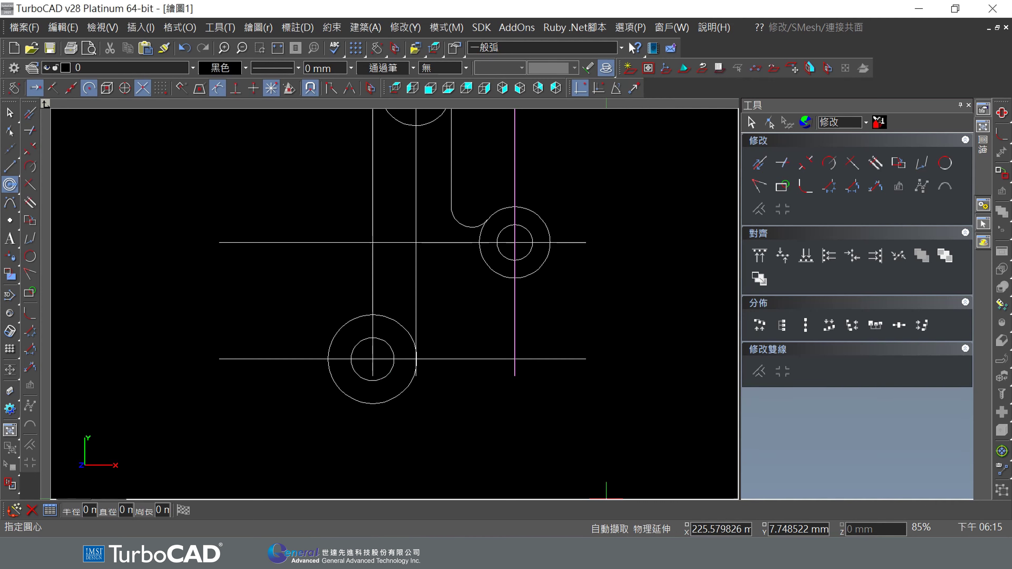
Step: Fillet the lower-left Ø35 circle to the right-hand circle with an R49 arc
{"action": "left_click", "coordinate": [806, 186]}
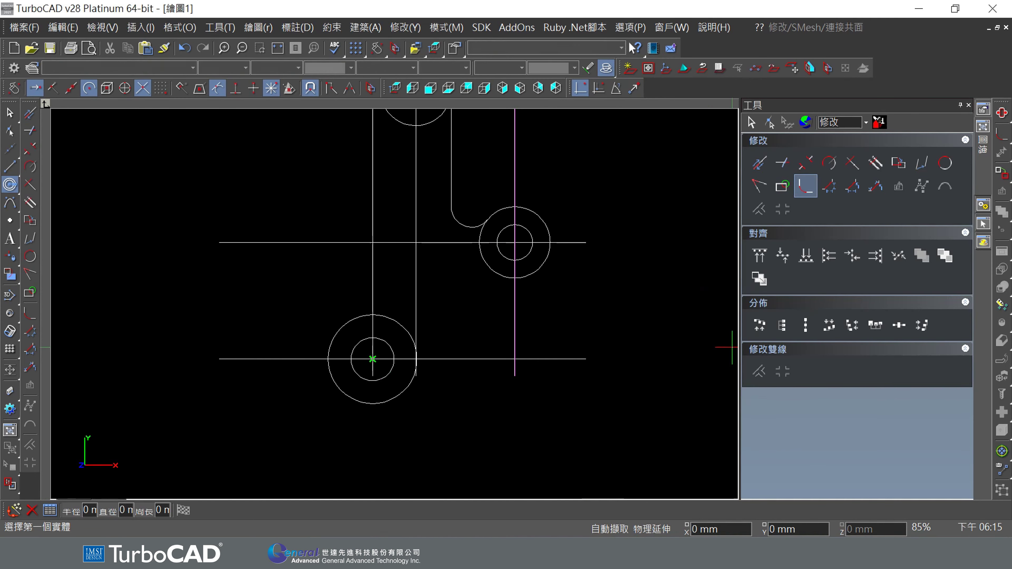
{"action": "key", "text": "Tab"}
{"action": "type", "text": "4"}
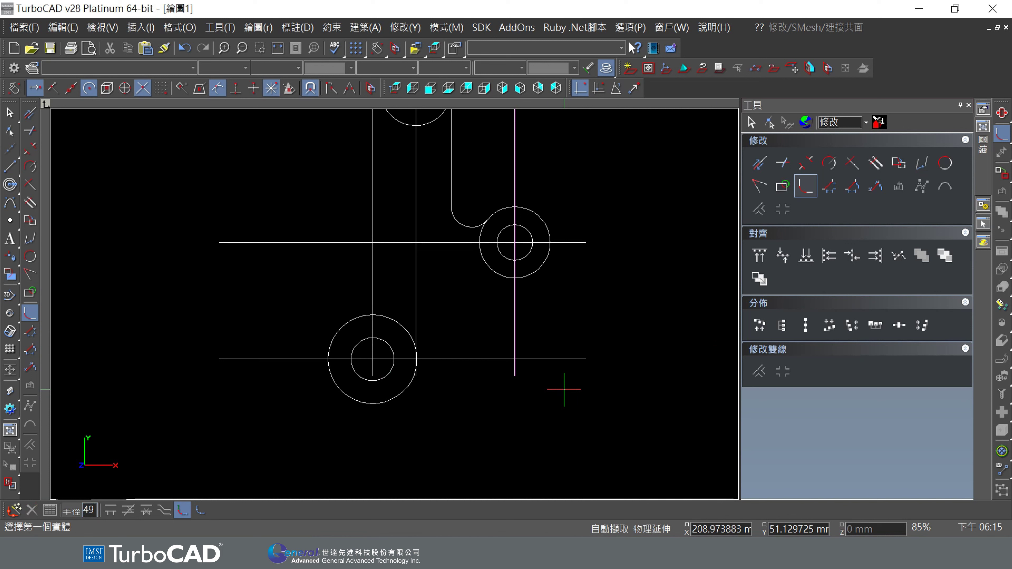
{"action": "left_click", "coordinate": [404, 393]}
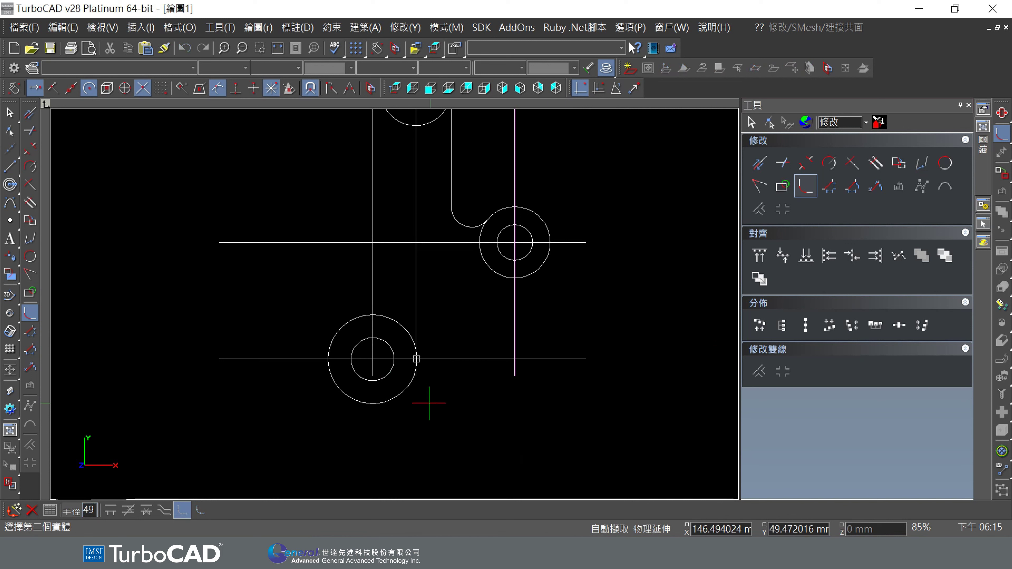
{"action": "left_click", "coordinate": [536, 271]}
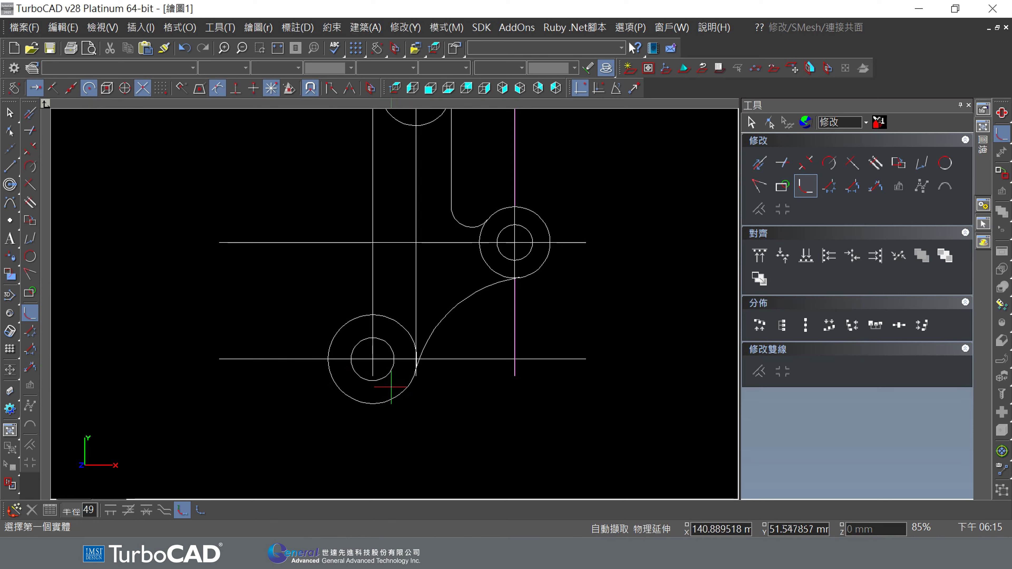
{"action": "scroll", "coordinate": [390, 390], "scroll_direction": "up", "scroll_amount": 5}
{"action": "scroll", "coordinate": [403, 306], "scroll_direction": "down", "scroll_amount": 3}
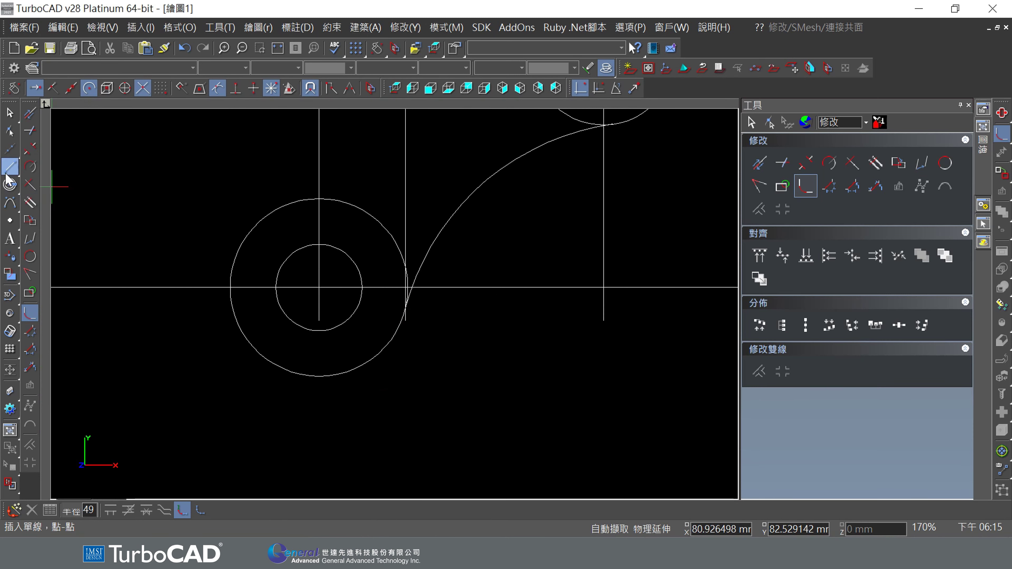
Step: Draw two vertical lines down from the Ø17 circle's left and right edges
{"action": "left_click", "coordinate": [10, 165]}
{"action": "left_click", "coordinate": [361, 287]}
{"action": "left_click", "coordinate": [361, 417]}
{"action": "left_click", "coordinate": [275, 287]}
{"action": "left_click", "coordinate": [276, 435]}
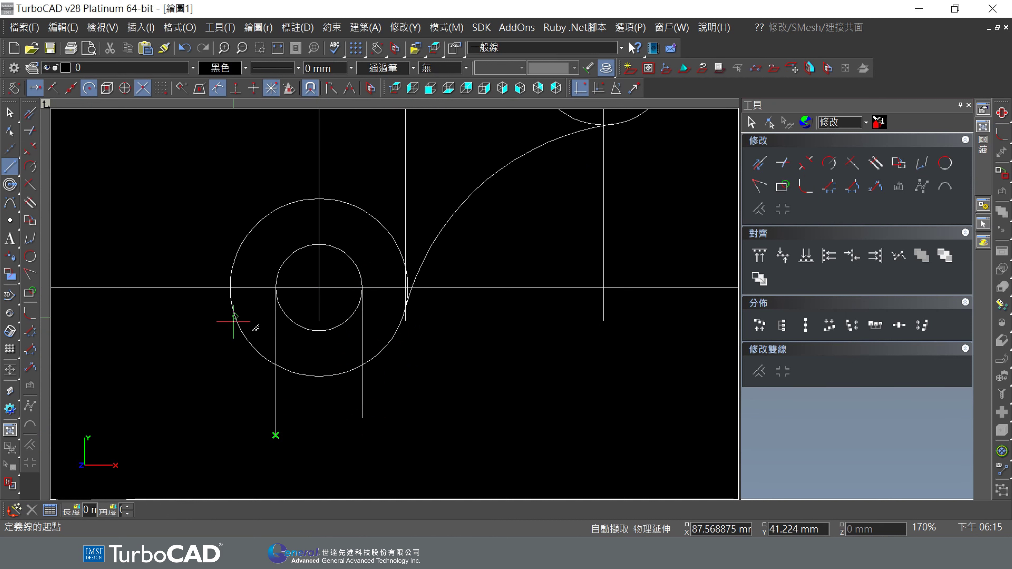
Step: Trim the circles' bottom arcs and the slot lines beyond the Ø35 circle, then recheck the reference
{"action": "left_click", "coordinate": [30, 130]}
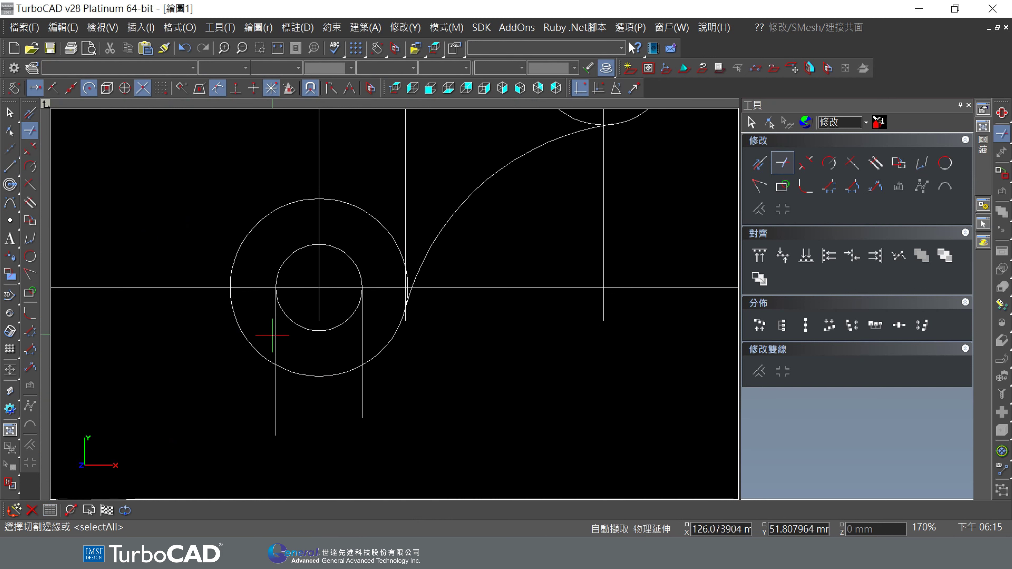
{"action": "left_click", "coordinate": [276, 334]}
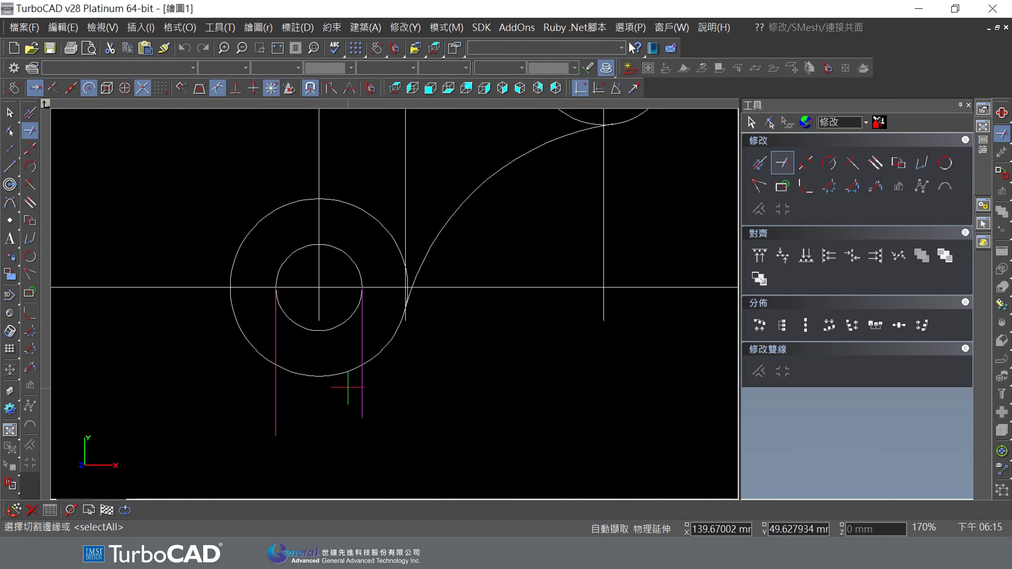
{"action": "left_click", "coordinate": [107, 510]}
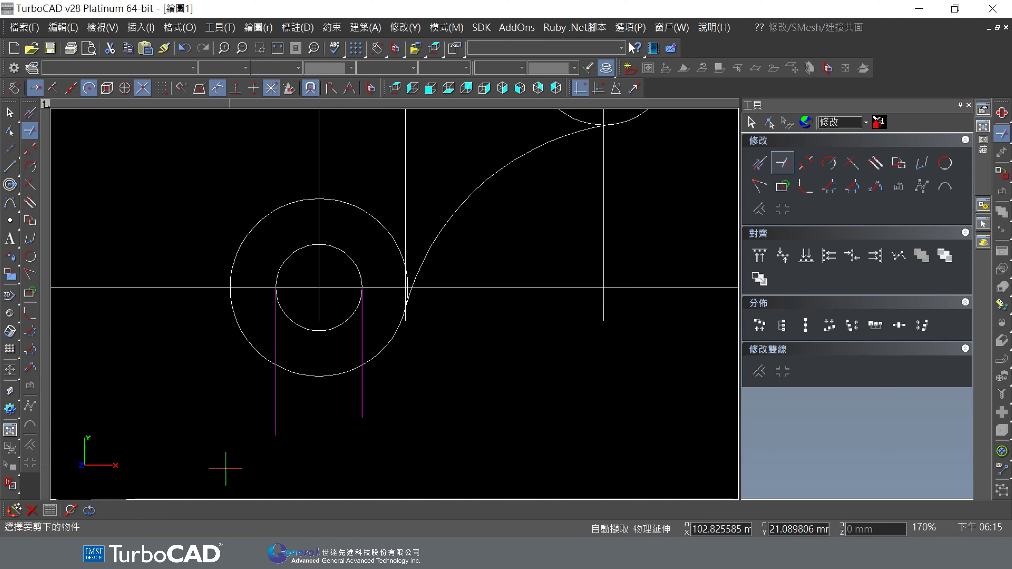
{"action": "left_click", "coordinate": [317, 379]}
{"action": "left_click", "coordinate": [330, 326]}
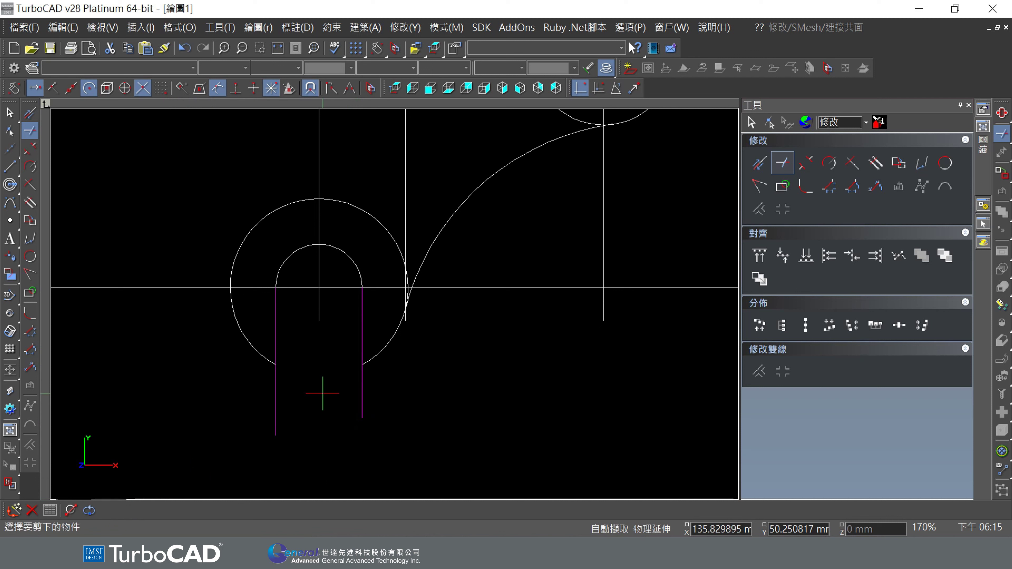
{"action": "left_click", "coordinate": [23, 126]}
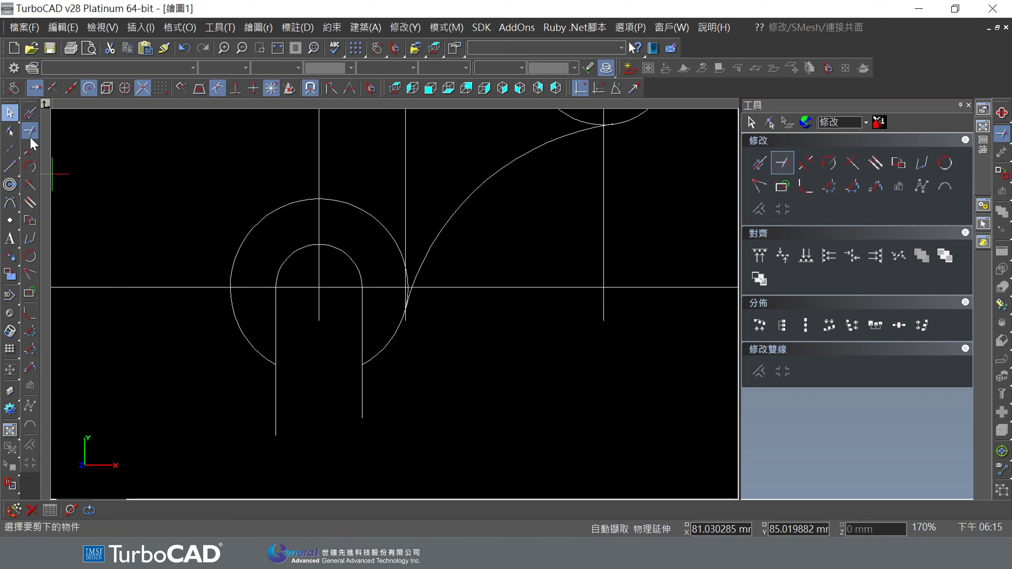
{"action": "left_click", "coordinate": [389, 340]}
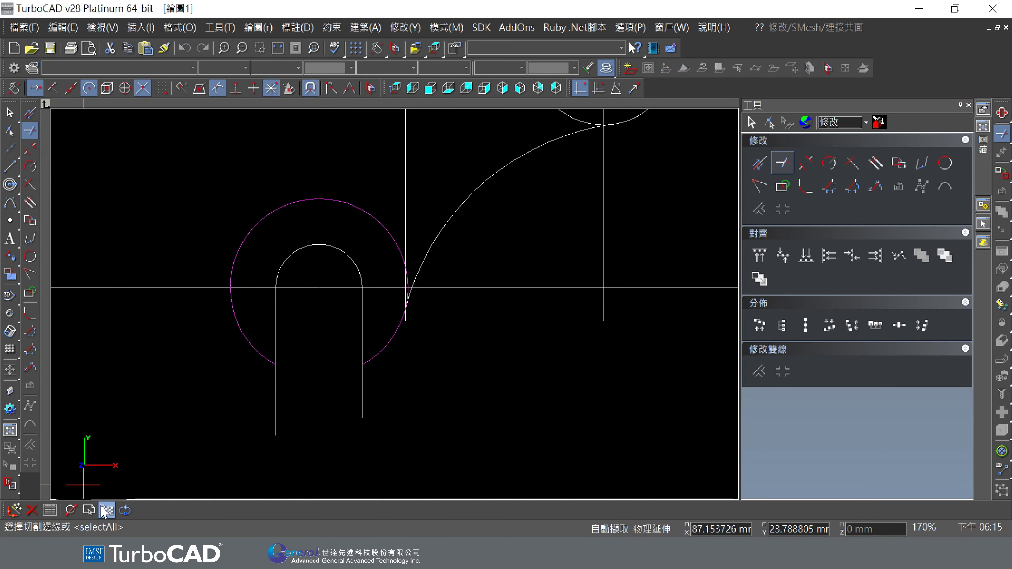
{"action": "left_click", "coordinate": [107, 510]}
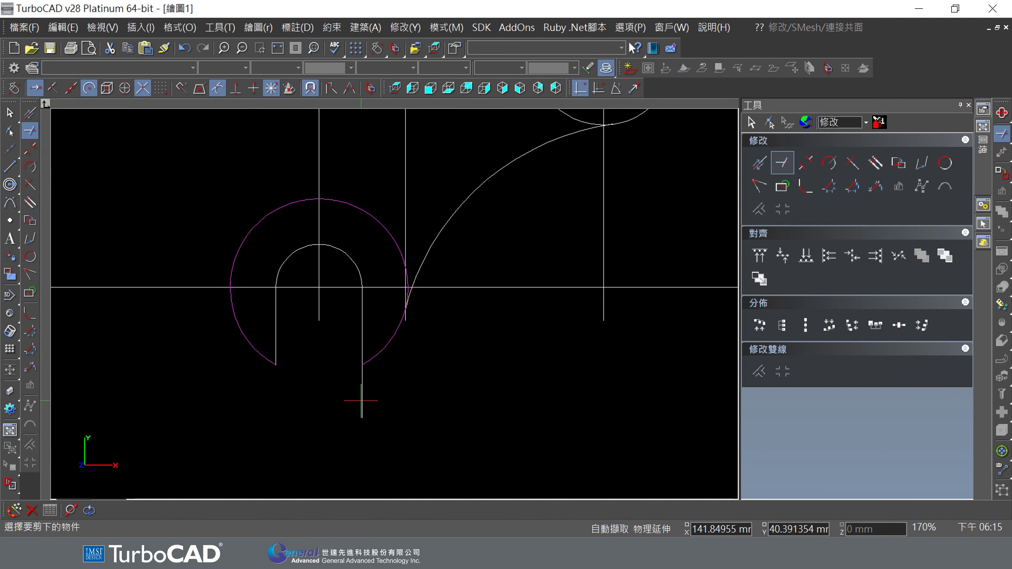
{"action": "scroll", "coordinate": [402, 311], "scroll_direction": "down", "scroll_amount": 2}
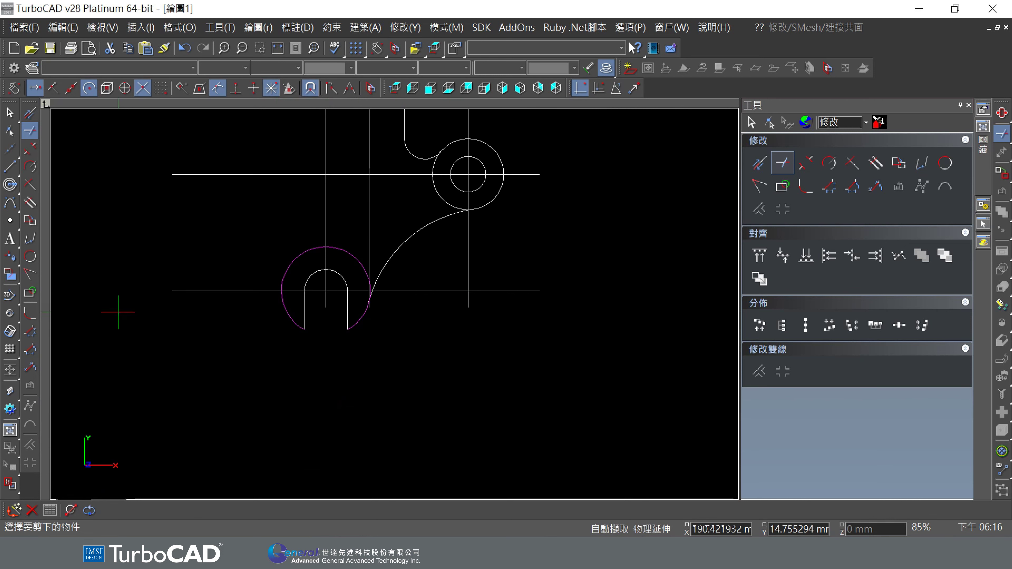
{"action": "left_click", "coordinate": [10, 113]}
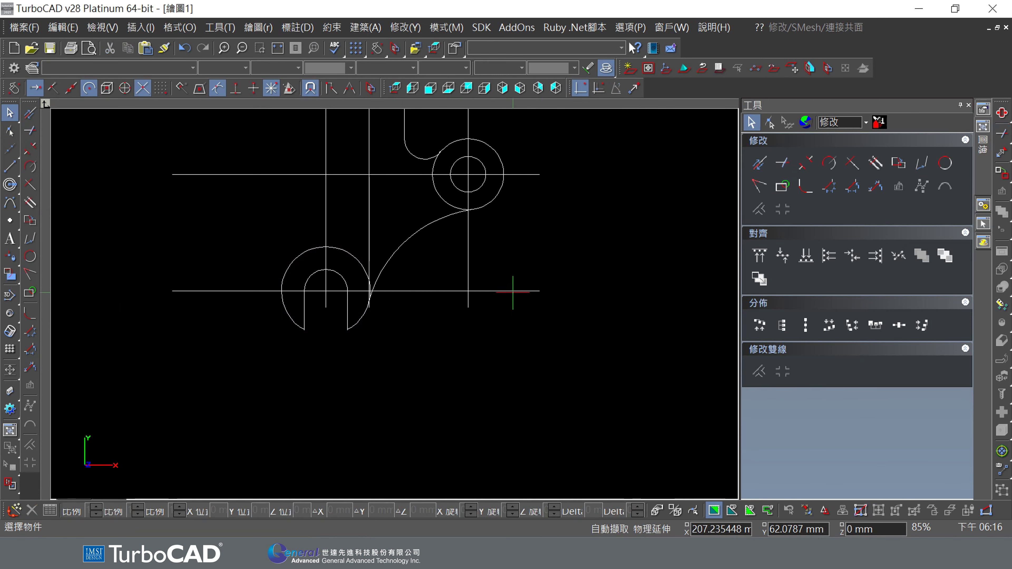
{"action": "mouse_move", "coordinate": [551, 285]}
{"action": "middle_mouse_down"}
{"action": "mouse_move", "coordinate": [578, 334]}
{"action": "mouse_move", "coordinate": [582, 498]}
{"action": "middle_mouse_up"}
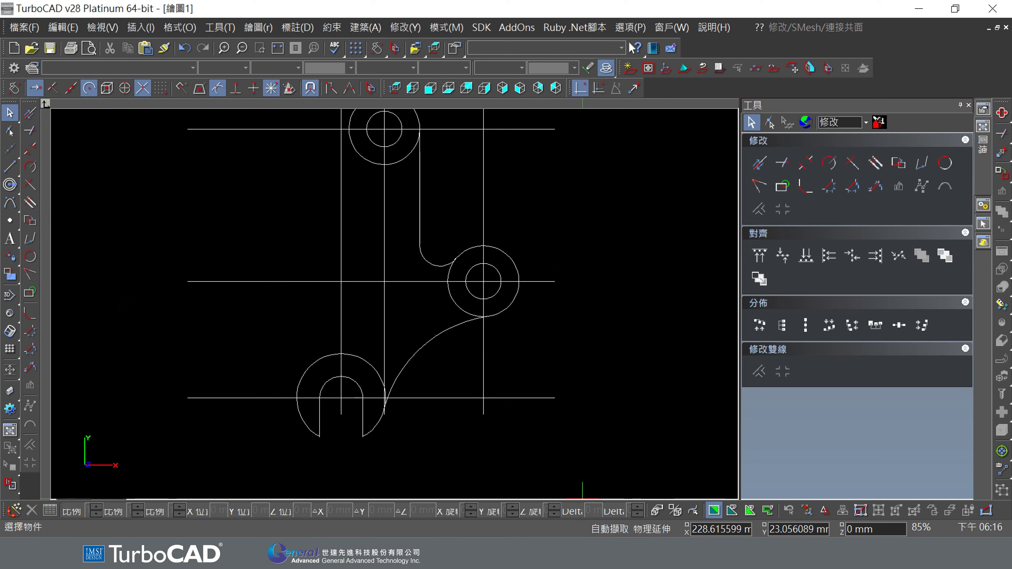
{"action": "key", "text": "alt+Tab"}
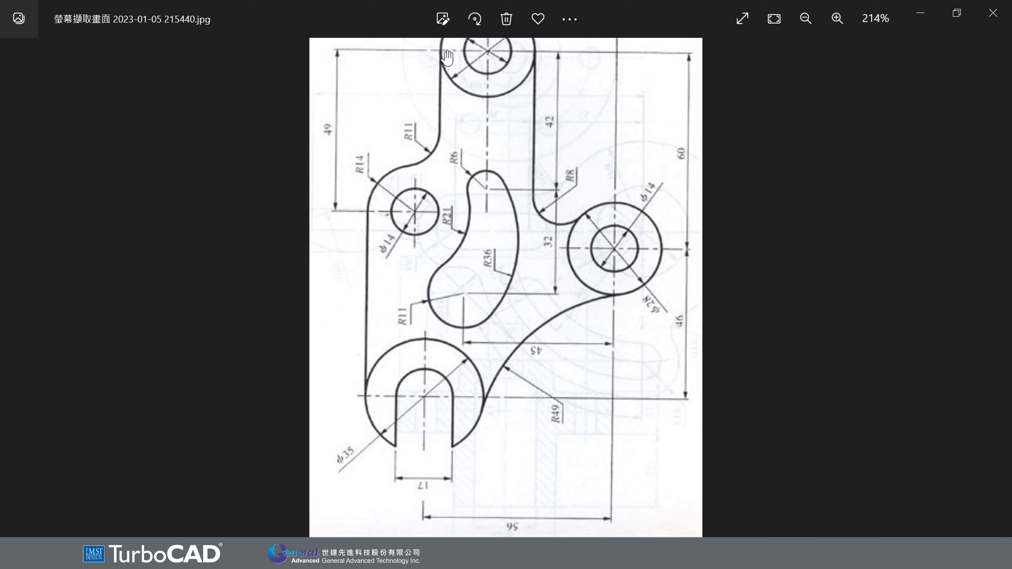
Step: Minimize the Photos reference image to get back to the TurboCAD drawing
{"action": "left_click", "coordinate": [916, 16]}
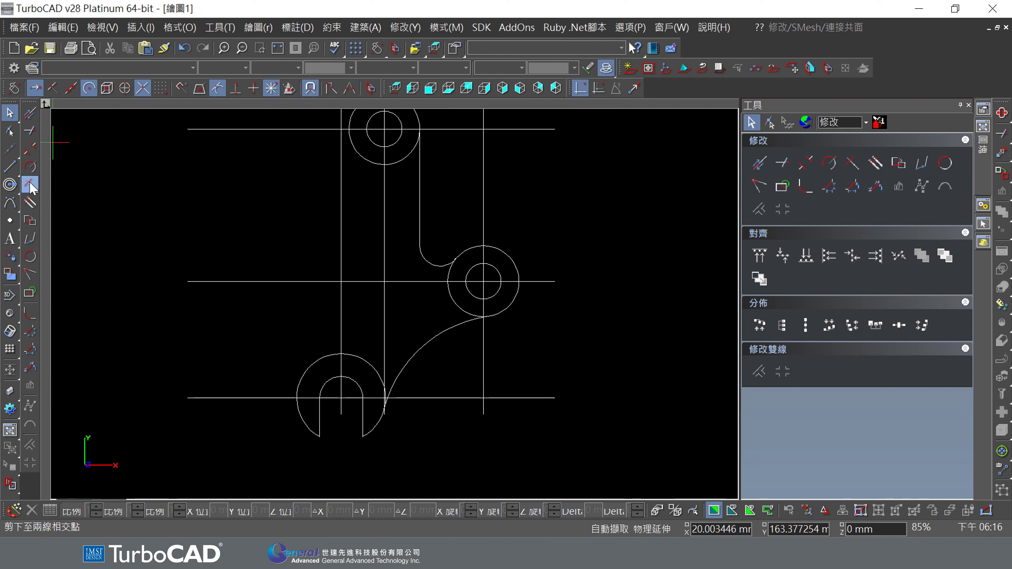
Step: Draw a vertical line up the left side from the Ø35 jaw's lower-left end
{"action": "left_click", "coordinate": [10, 166]}
{"action": "left_click", "coordinate": [297, 397]}
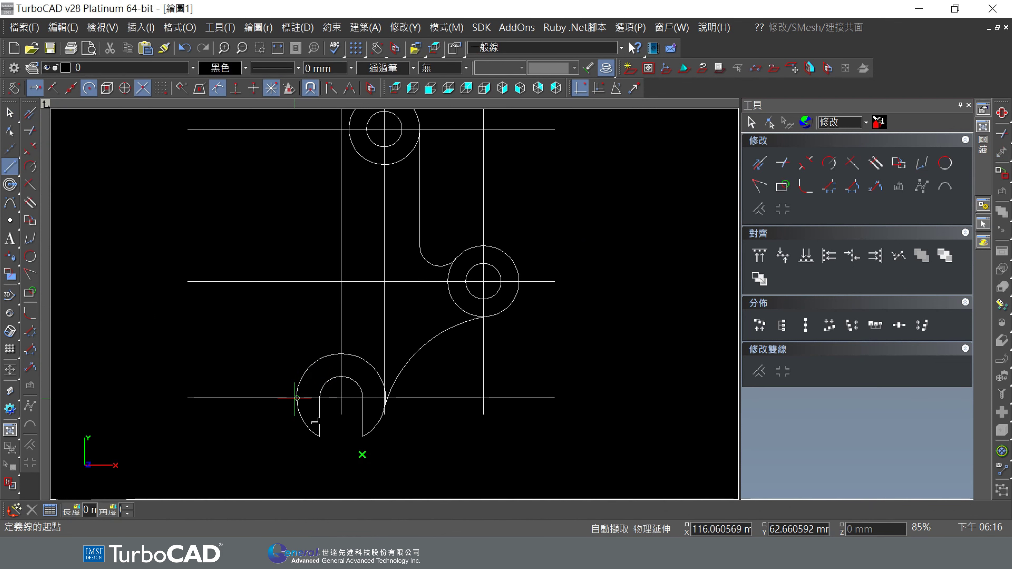
{"action": "left_click", "coordinate": [297, 173]}
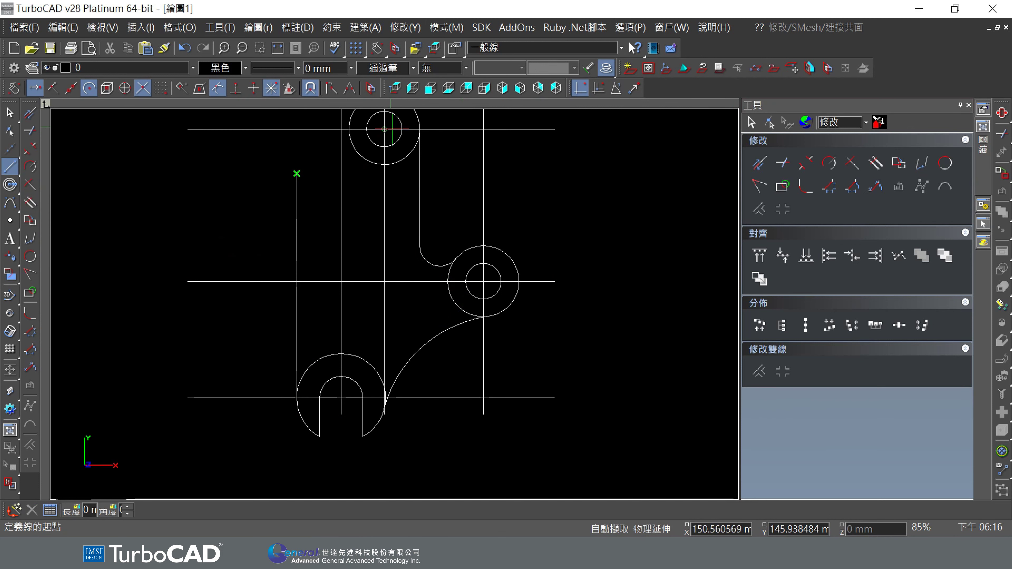
{"action": "left_click", "coordinate": [404, 27]}
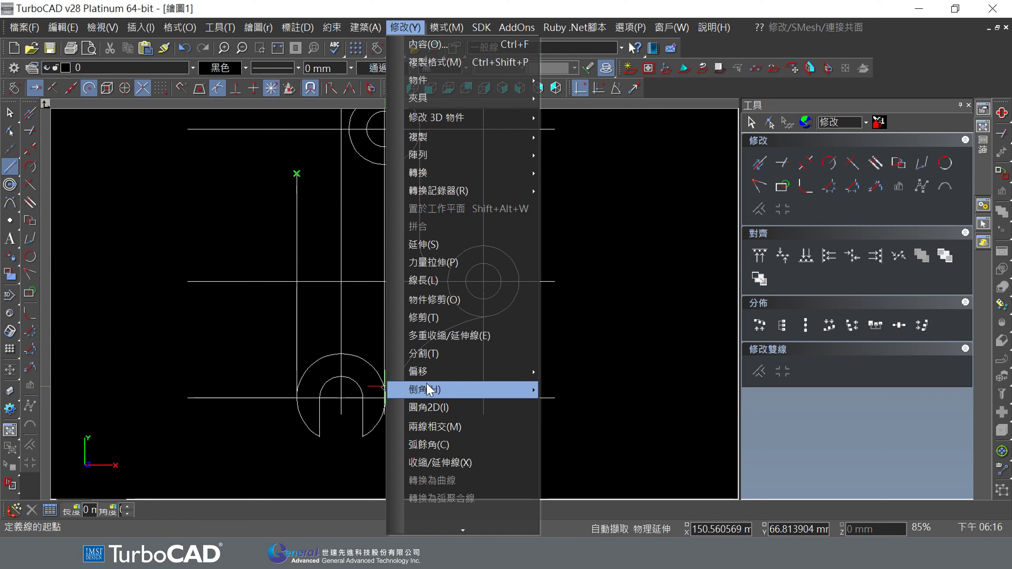
Step: Offset the upper hole's centre line by 49 mm, producing a copy above the part
{"action": "mouse_move", "coordinate": [463, 371]}
{"action": "left_click", "coordinate": [583, 375]}
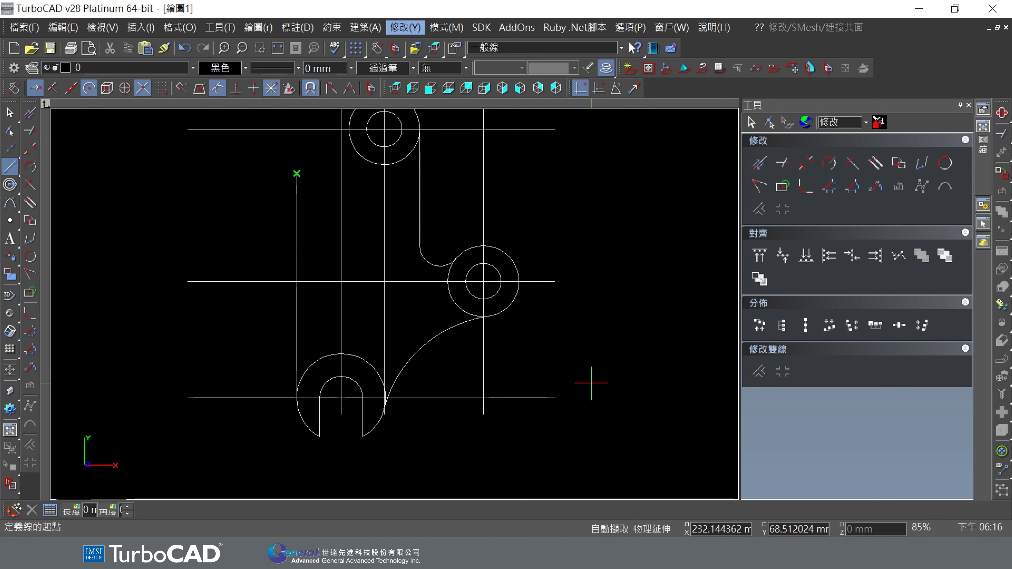
{"action": "key", "text": "Tab"}
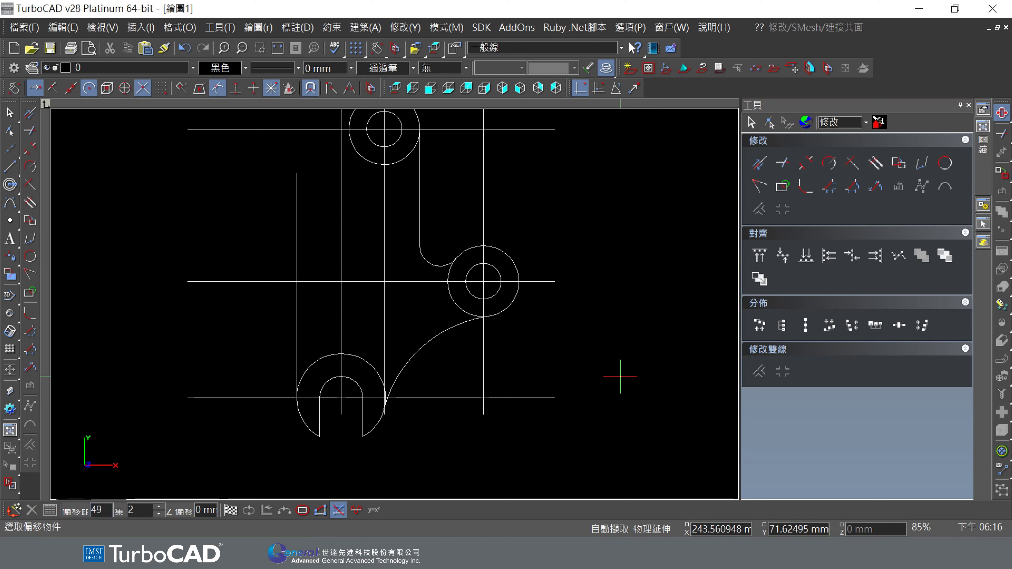
{"action": "left_click", "coordinate": [215, 130]}
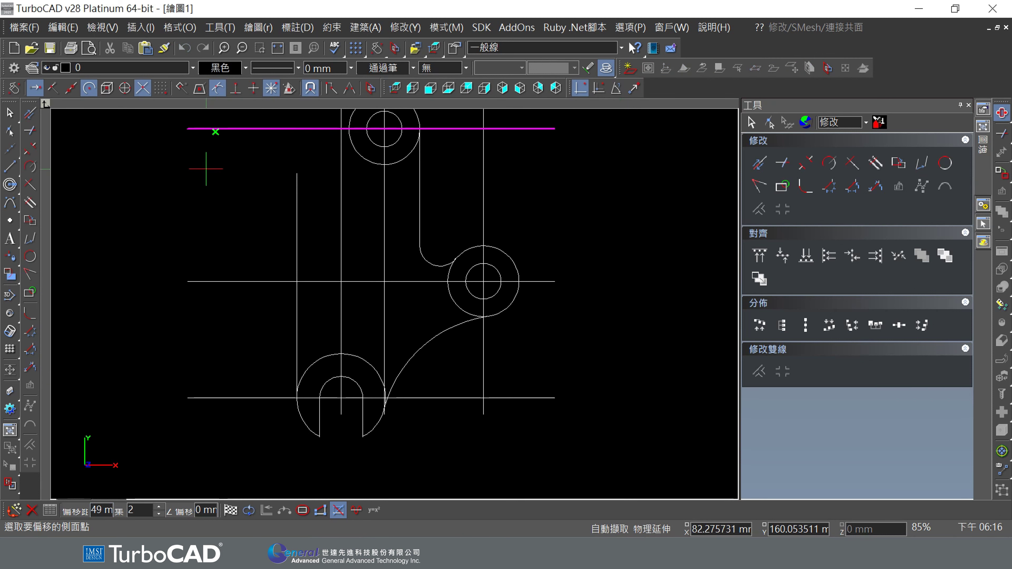
{"action": "scroll", "coordinate": [340, 231], "scroll_direction": "down", "scroll_amount": 1}
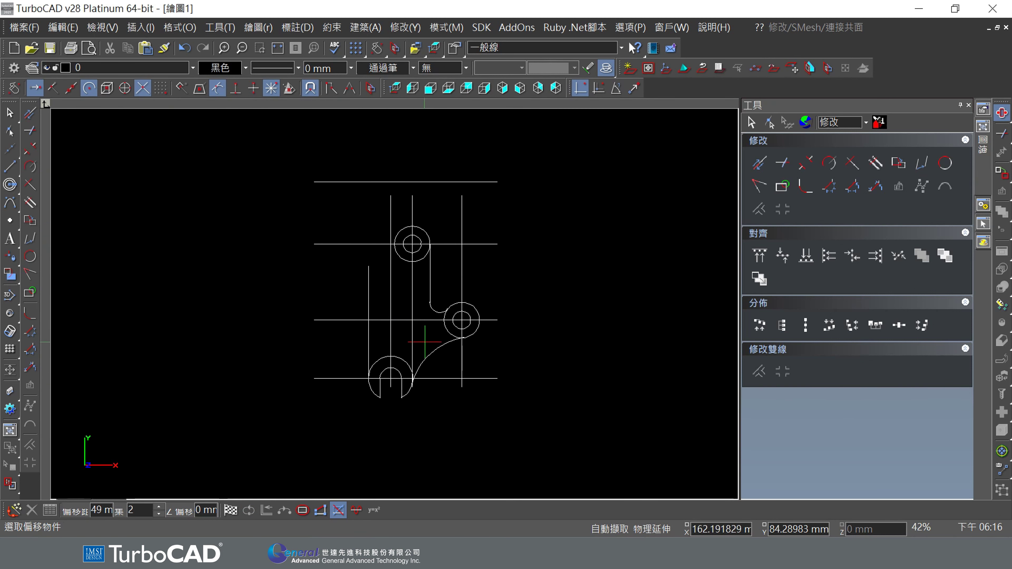
{"action": "scroll", "coordinate": [394, 304], "scroll_direction": "up", "scroll_amount": 1}
{"action": "scroll", "coordinate": [393, 311], "scroll_direction": "down", "scroll_amount": 1}
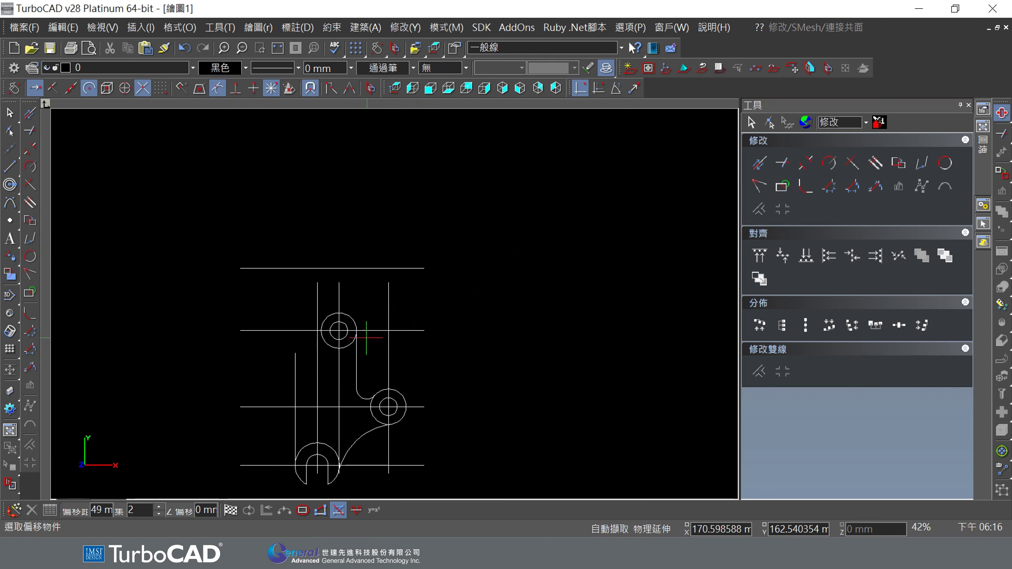
{"action": "left_click", "coordinate": [373, 332]}
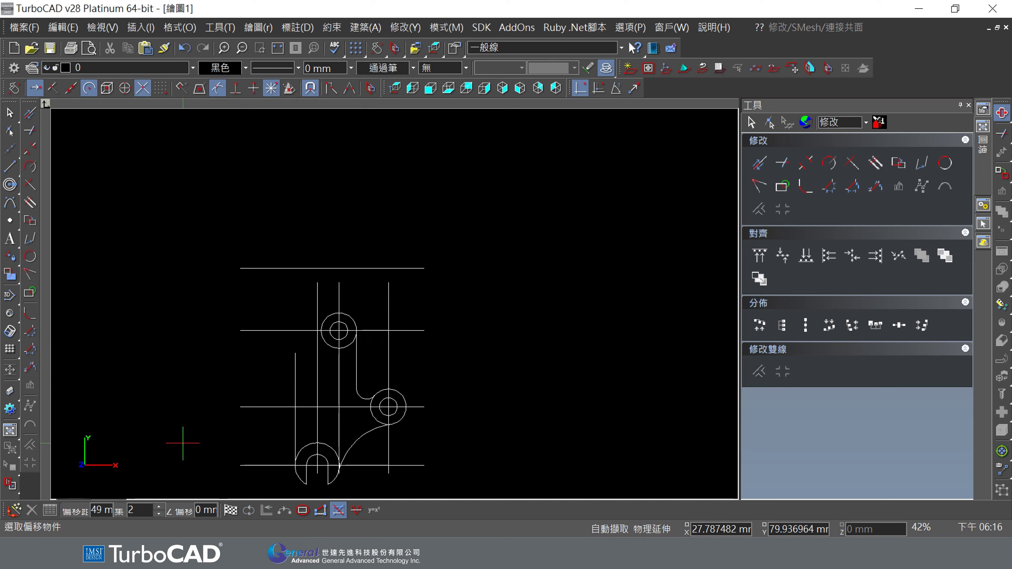
{"action": "left_click", "coordinate": [418, 330]}
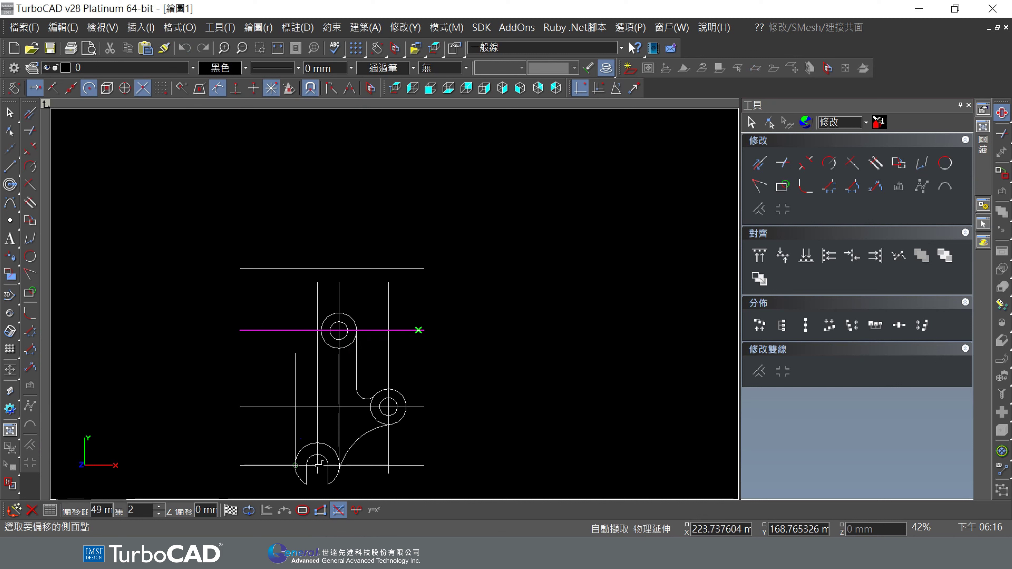
{"action": "left_click", "coordinate": [200, 455]}
{"action": "left_click", "coordinate": [243, 331]}
{"action": "left_click", "coordinate": [191, 409]}
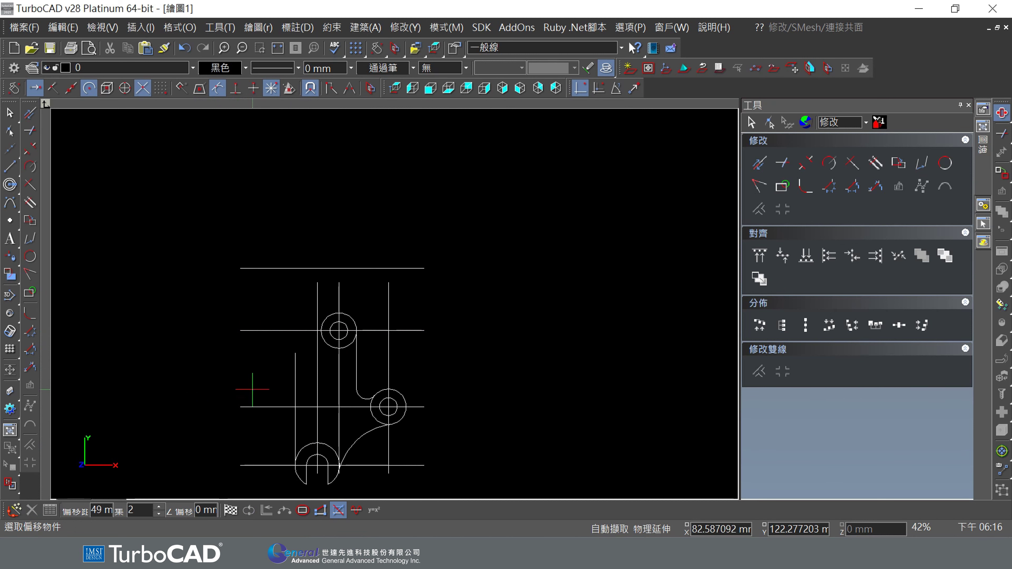
{"action": "scroll", "coordinate": [396, 309], "scroll_direction": "down", "scroll_amount": 2}
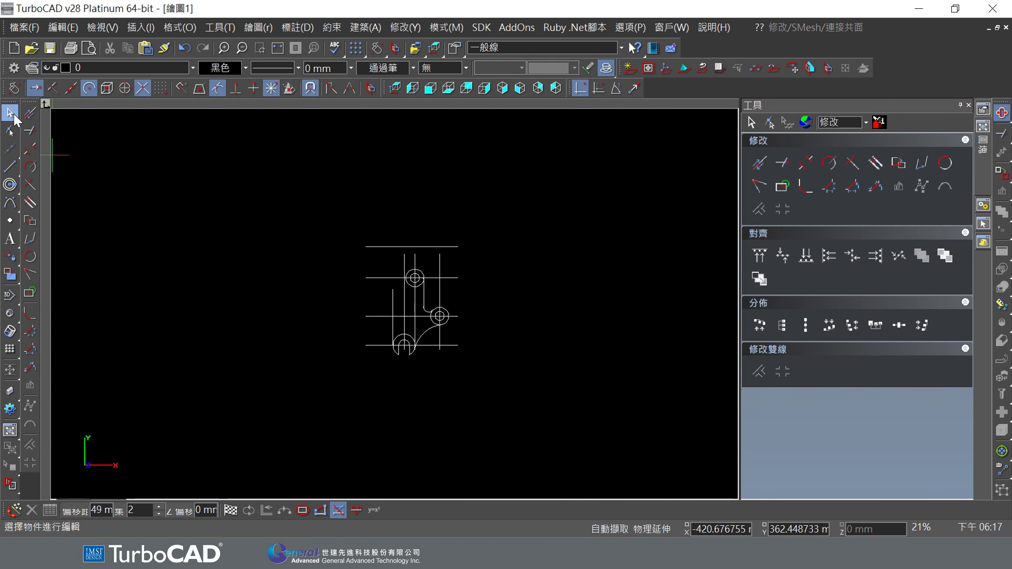
Step: Erase the stray offset line above the part and zoom to extents
{"action": "left_click", "coordinate": [9, 112]}
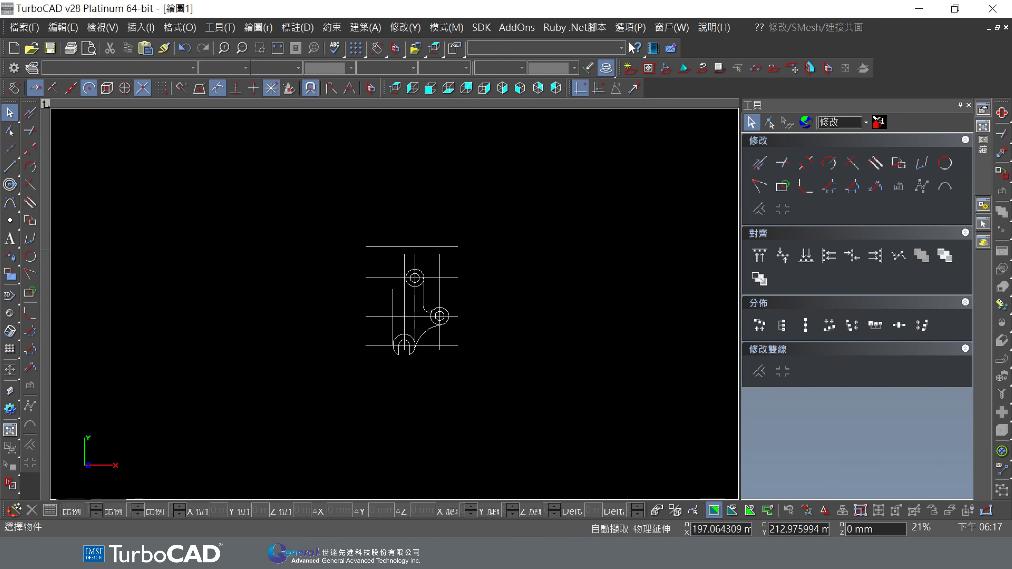
{"action": "scroll", "coordinate": [498, 294], "scroll_direction": "up", "scroll_amount": 2}
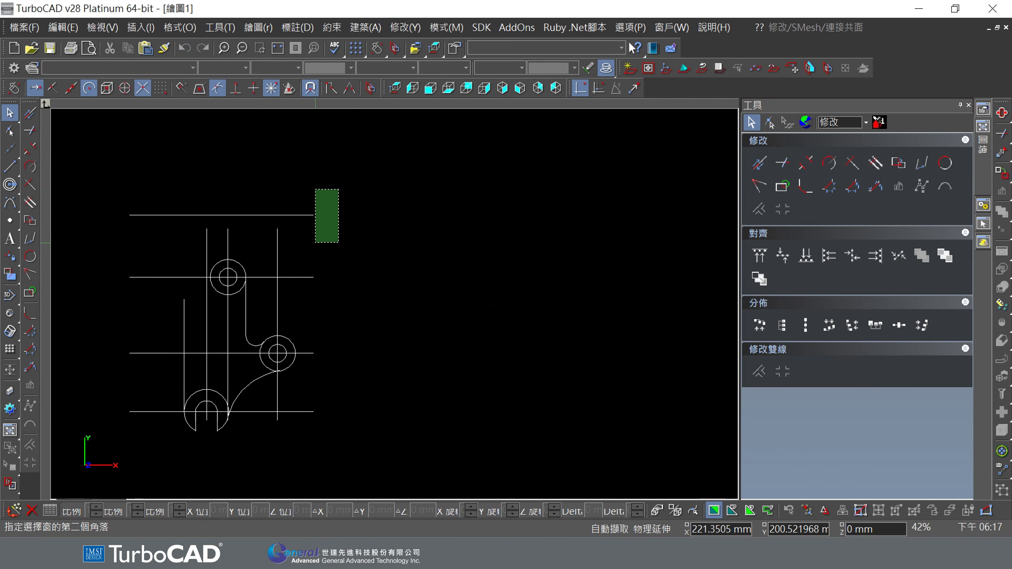
{"action": "left_click_drag", "start_coordinate": [325, 186], "coordinate": [288, 274]}
{"action": "key", "text": "Escape"}
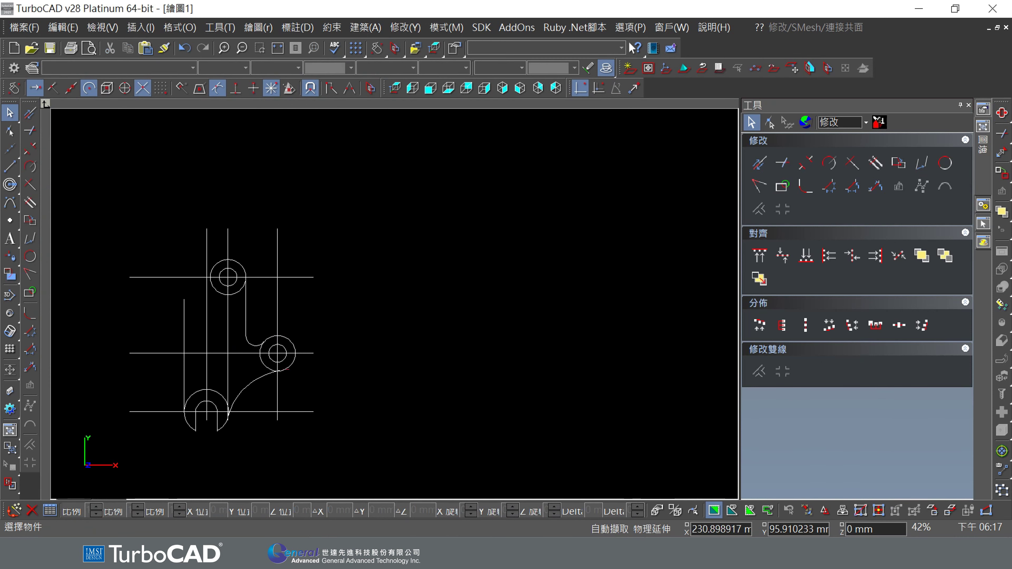
{"action": "key", "text": "ctrl+shift+e"}
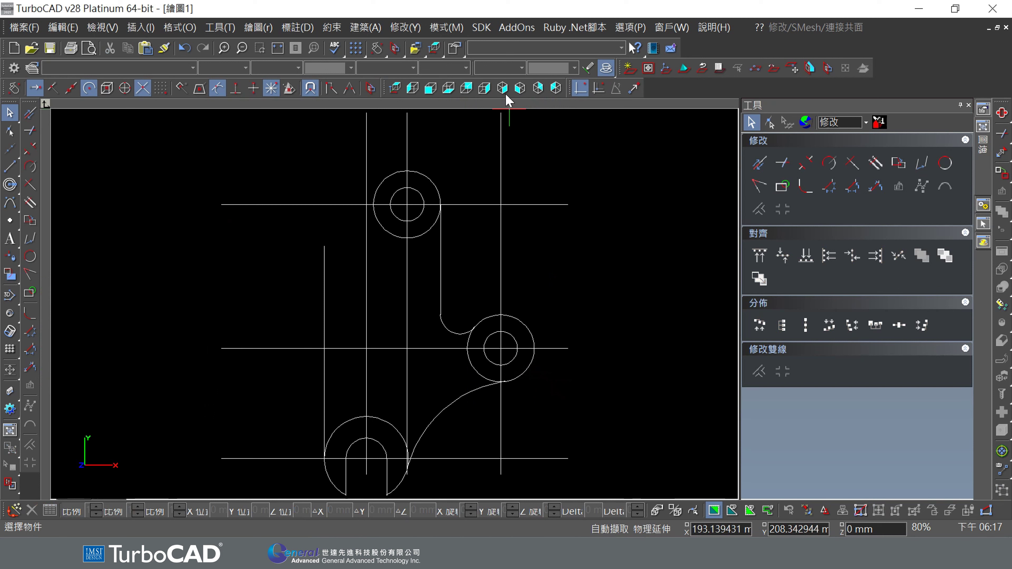
Step: Offset the upper hole's centre line 49 mm downward as a new construction line
{"action": "left_click", "coordinate": [405, 27]}
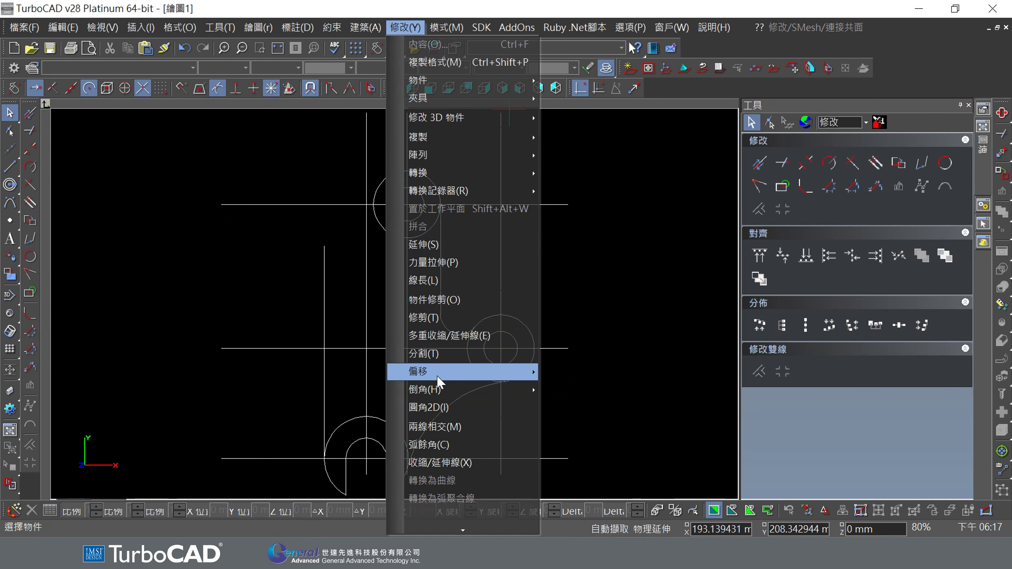
{"action": "mouse_move", "coordinate": [462, 371]}
{"action": "left_click", "coordinate": [575, 378]}
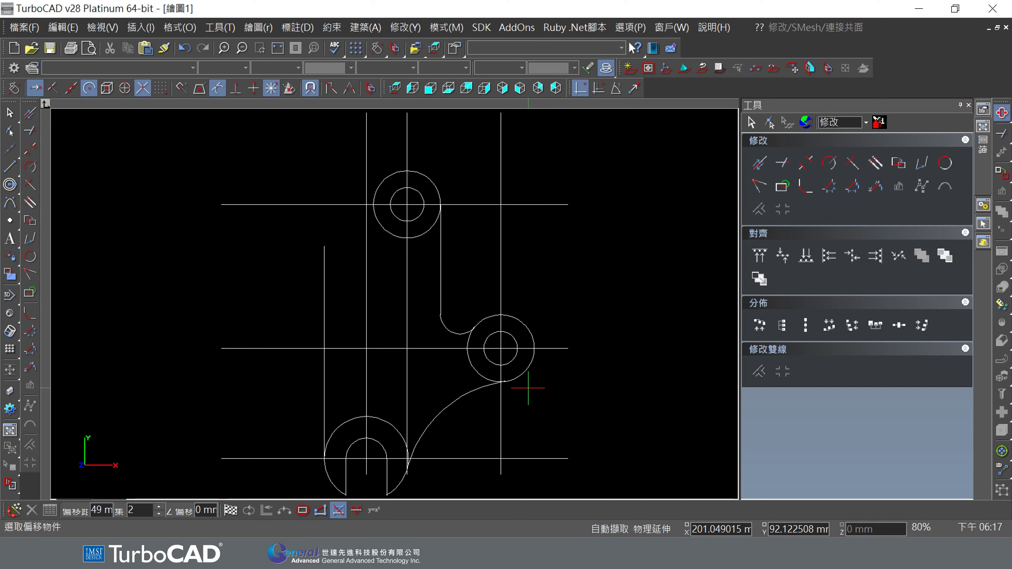
{"action": "key", "text": "Tab"}
{"action": "key", "text": "Return"}
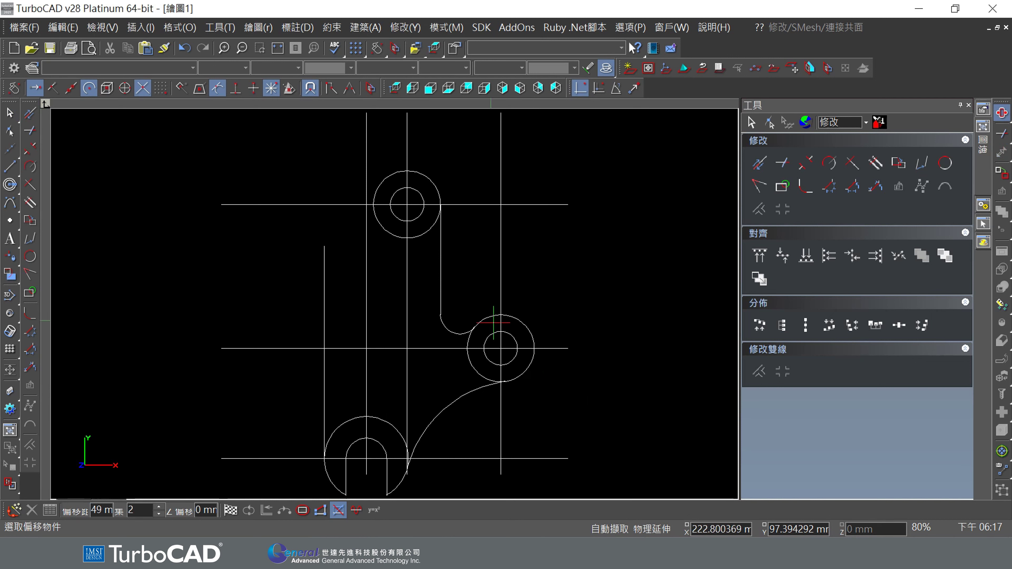
{"action": "left_click", "coordinate": [341, 204]}
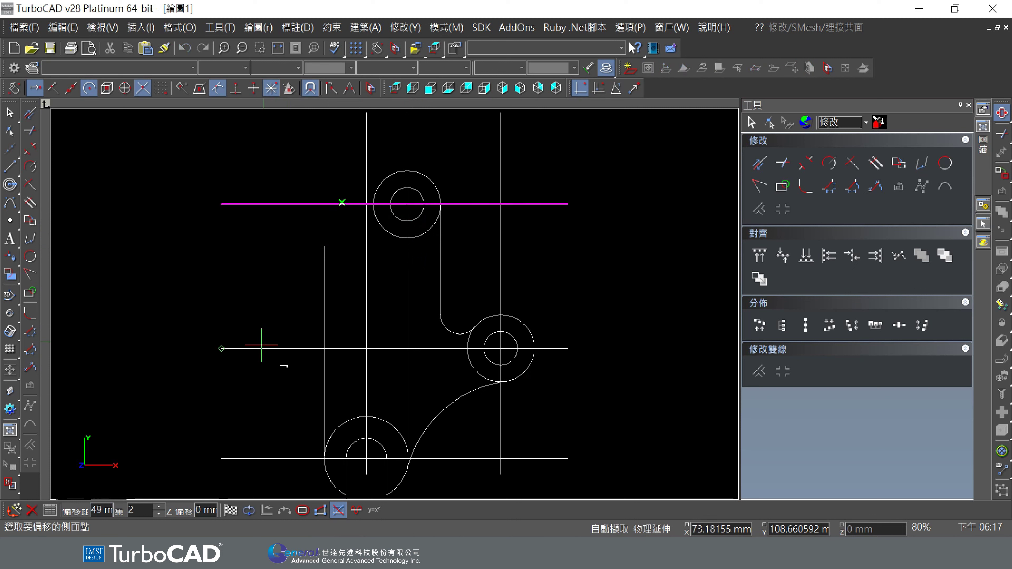
{"action": "left_click", "coordinate": [633, 462]}
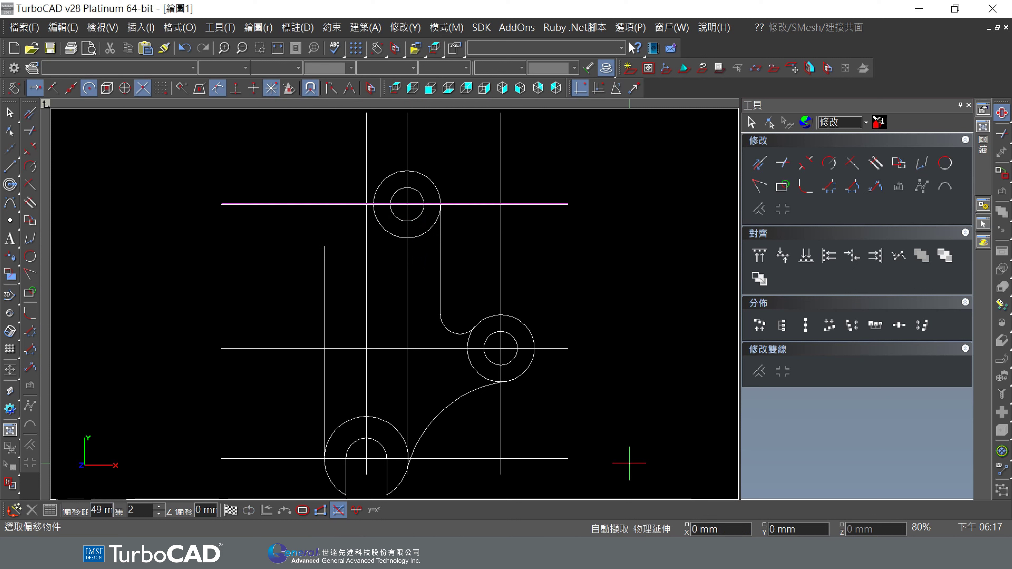
{"action": "middle_click_drag", "start_coordinate": [300, 248], "coordinate": [383, 311]}
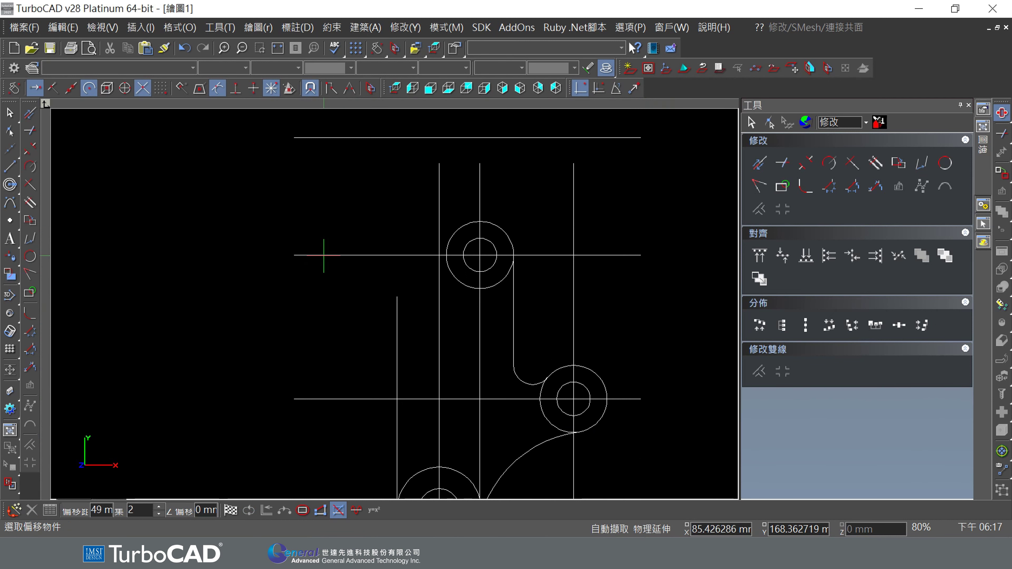
{"action": "left_click", "coordinate": [323, 256]}
{"action": "left_click", "coordinate": [188, 402]}
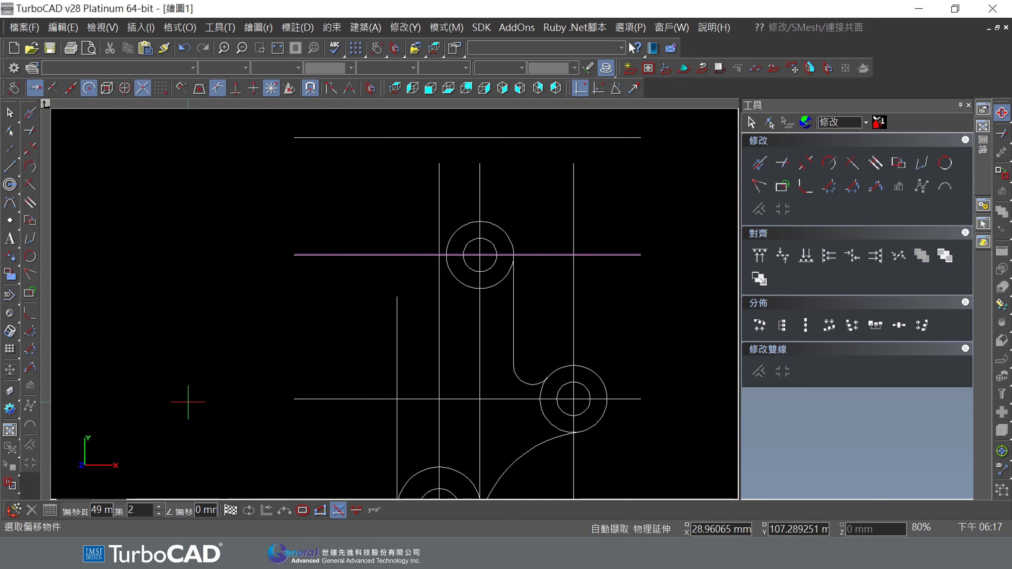
{"action": "left_click", "coordinate": [309, 255]}
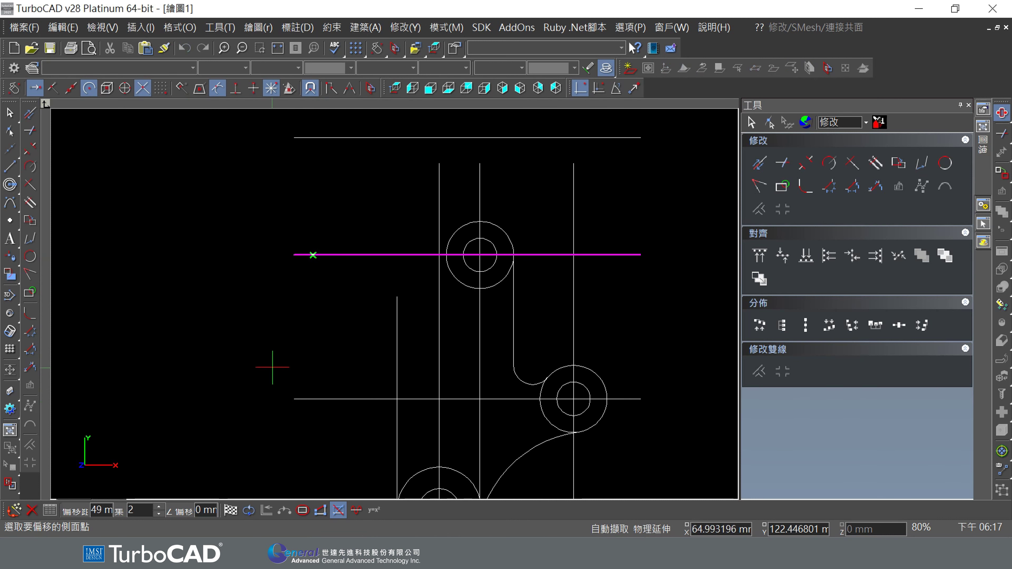
{"action": "left_click", "coordinate": [630, 360]}
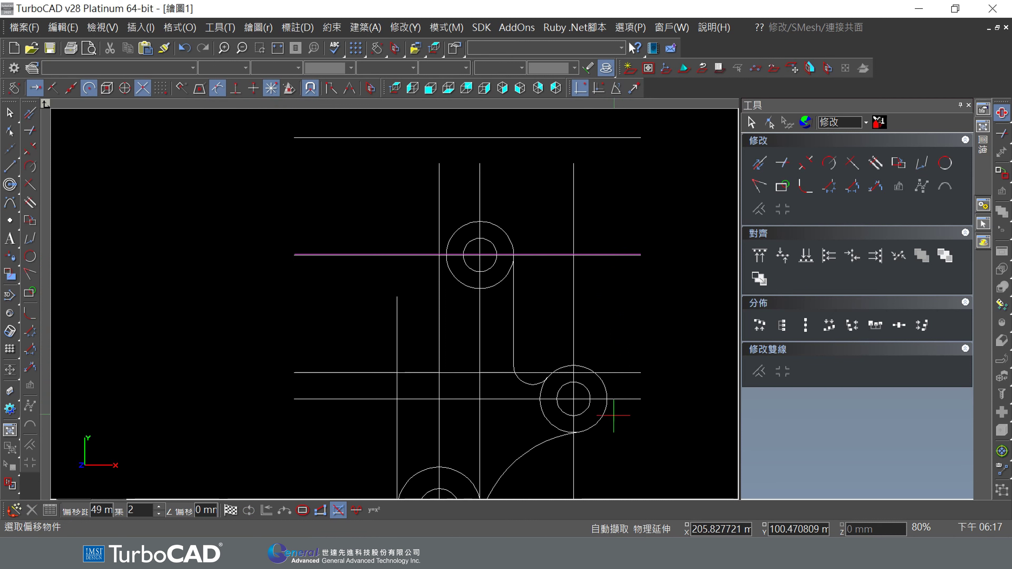
Step: Window-select and delete the stray line above the part
{"action": "left_click", "coordinate": [10, 113]}
{"action": "left_click_drag", "start_coordinate": [665, 128], "coordinate": [578, 185]}
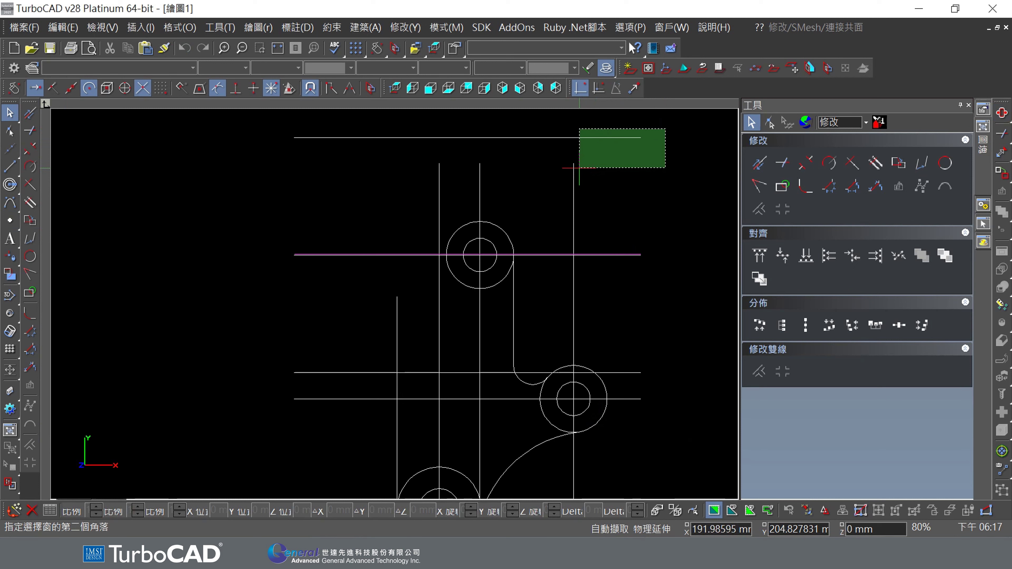
{"action": "key", "text": "Delete"}
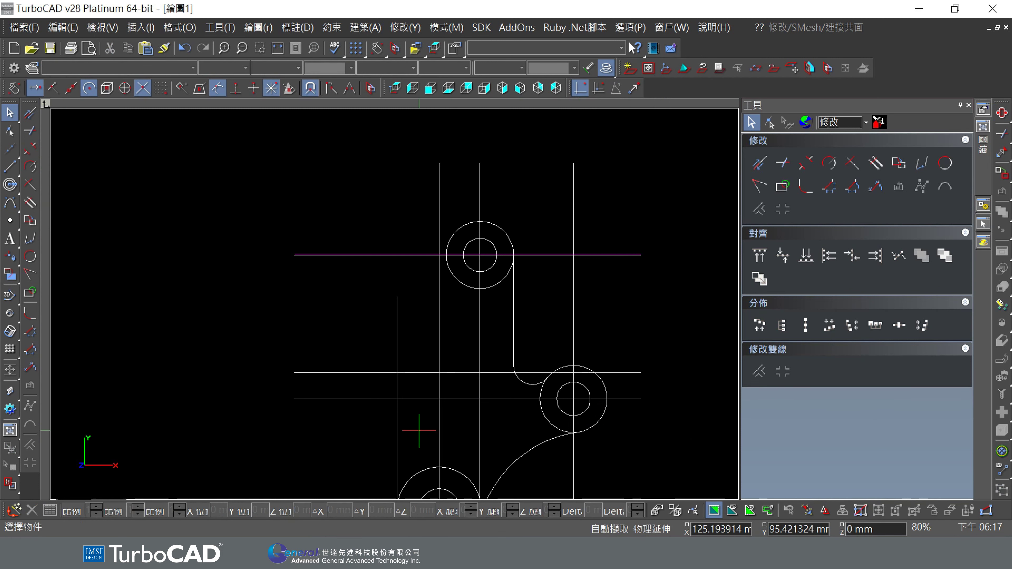
{"action": "scroll", "coordinate": [420, 420], "scroll_direction": "down", "scroll_amount": 2}
{"action": "scroll", "coordinate": [384, 298], "scroll_direction": "up", "scroll_amount": 4}
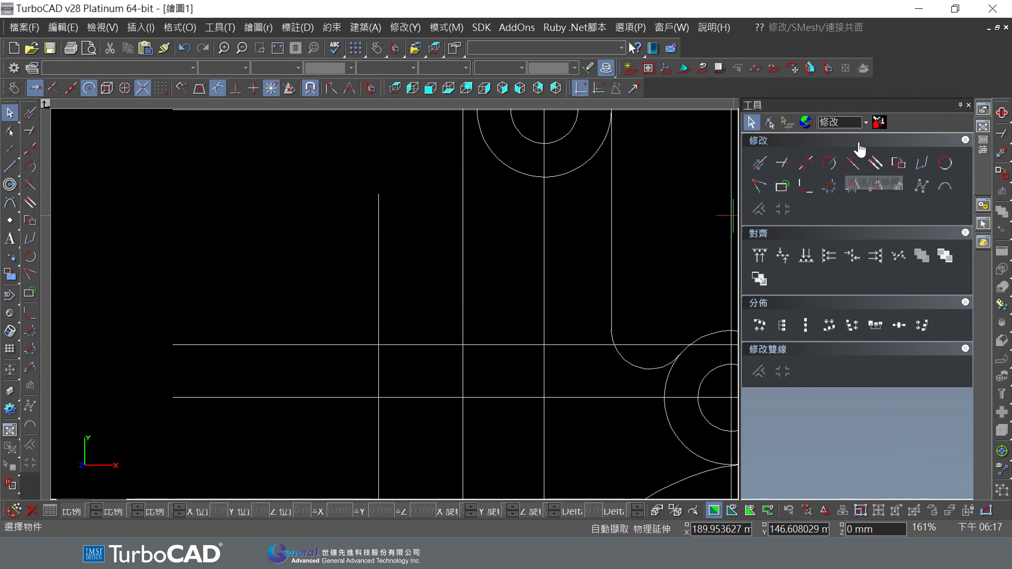
Step: Draw a radius-14 circle at the left centreline crossing and delete the misplaced left circle
{"action": "left_click", "coordinate": [866, 123]}
{"action": "left_click", "coordinate": [843, 137]}
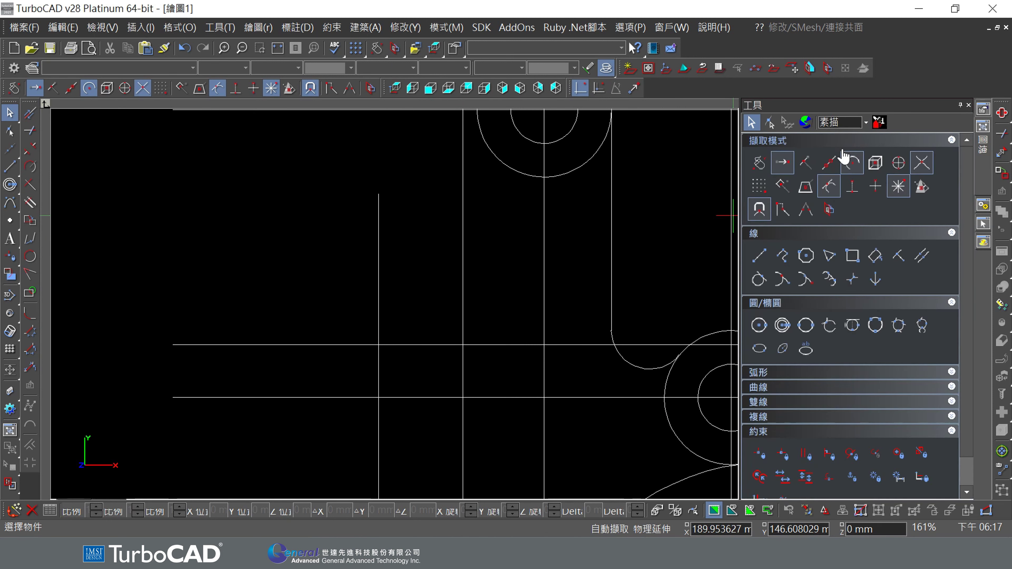
{"action": "left_click", "coordinate": [759, 324]}
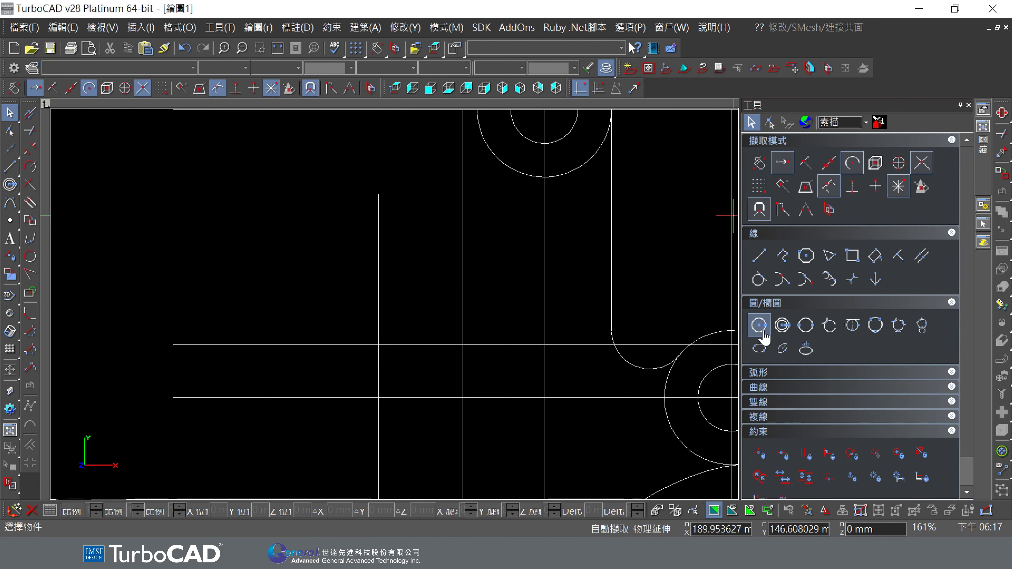
{"action": "scroll", "coordinate": [239, 280], "scroll_direction": "down", "scroll_amount": 3}
{"action": "left_click", "coordinate": [309, 312]}
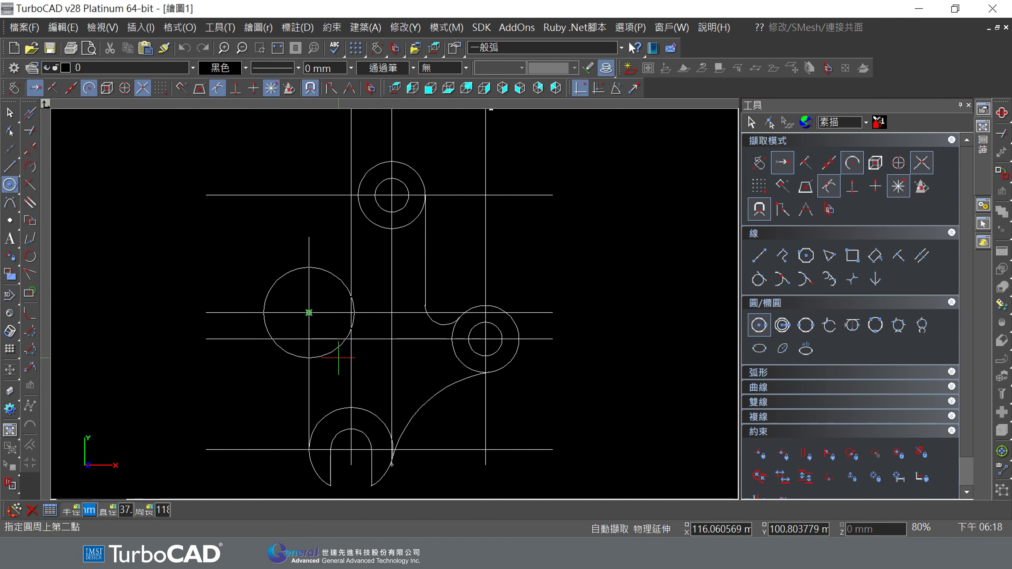
{"action": "left_click", "coordinate": [338, 357]}
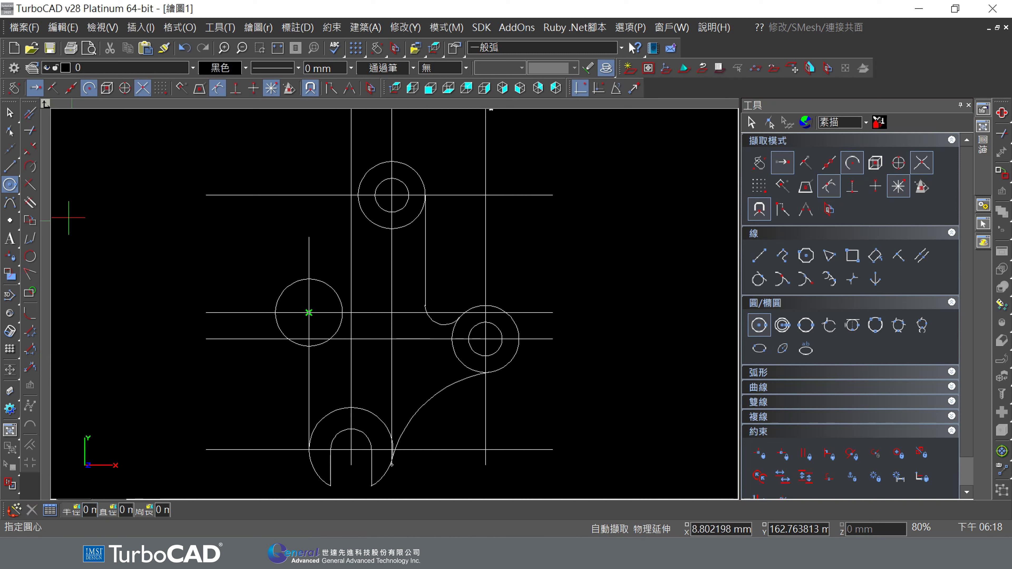
{"action": "left_click", "coordinate": [343, 312]}
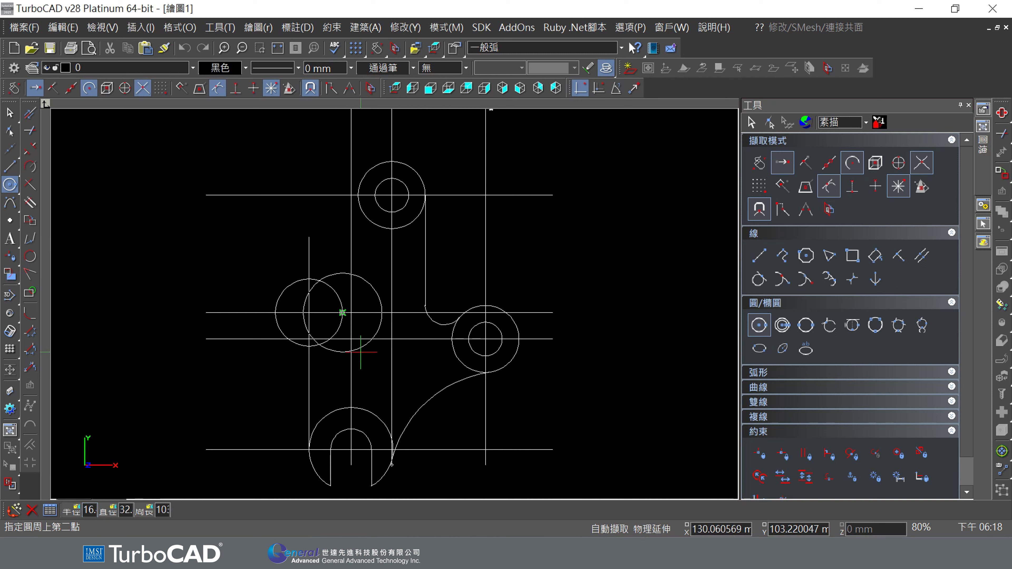
{"action": "type", "text": "14"}
{"action": "key", "text": "Return"}
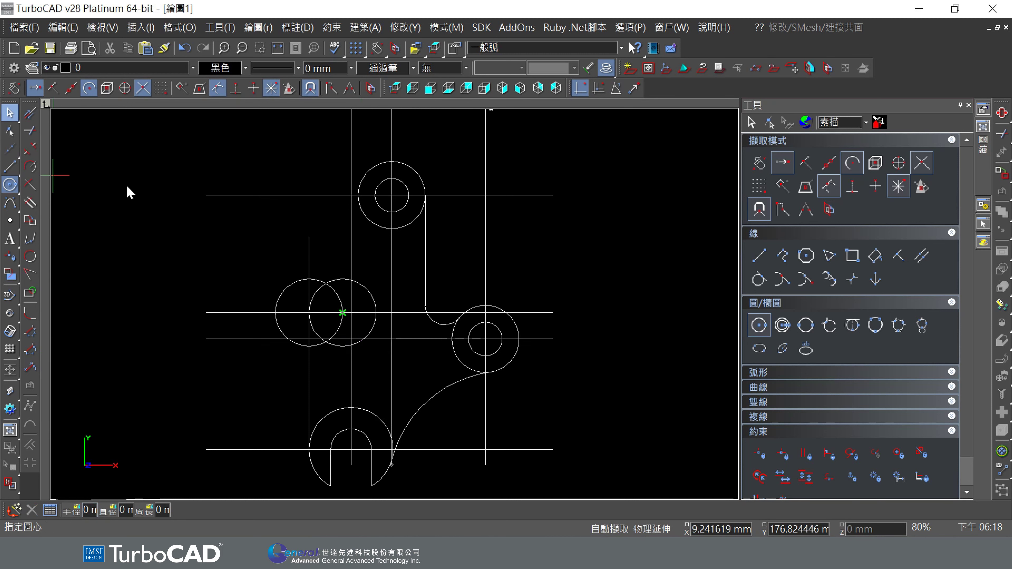
{"action": "key", "text": "Escape"}
{"action": "left_click", "coordinate": [286, 289]}
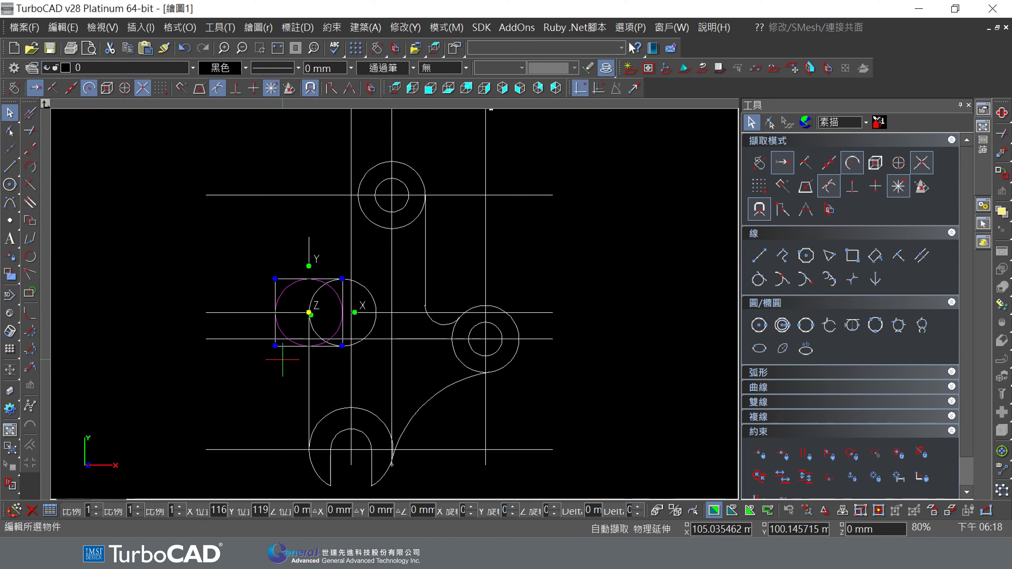
{"action": "key", "text": "Delete"}
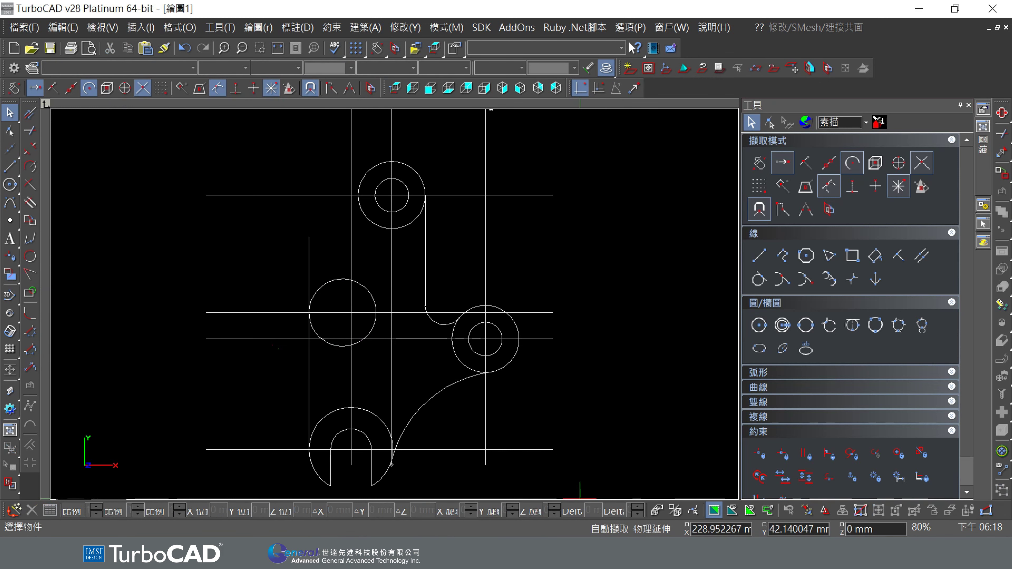
Step: Add a concentric Ø14 hole at the same centre, checking the reference drawing
{"action": "key", "text": "alt+Tab"}
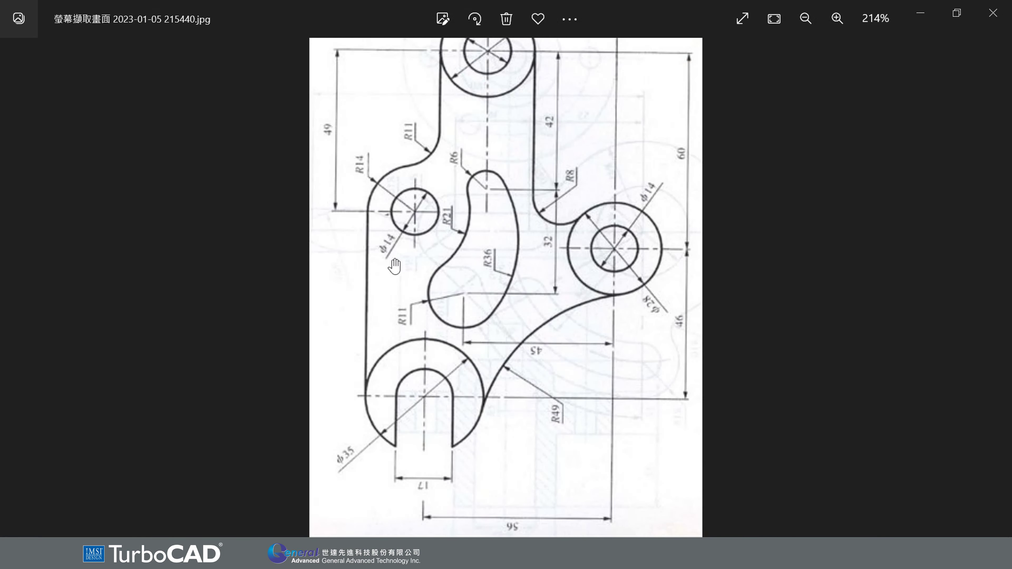
{"action": "left_click", "coordinate": [916, 18]}
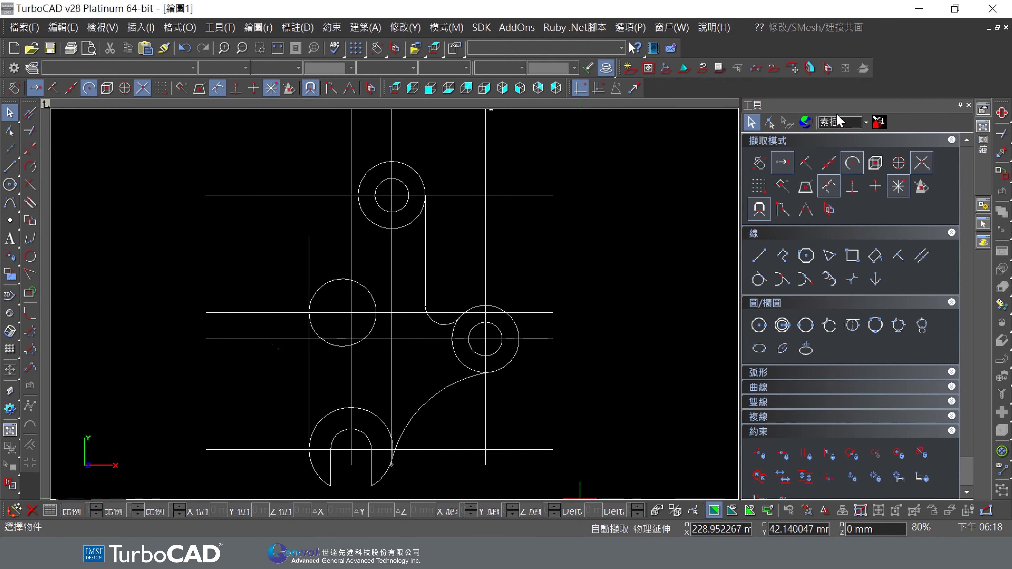
{"action": "left_click", "coordinate": [10, 185]}
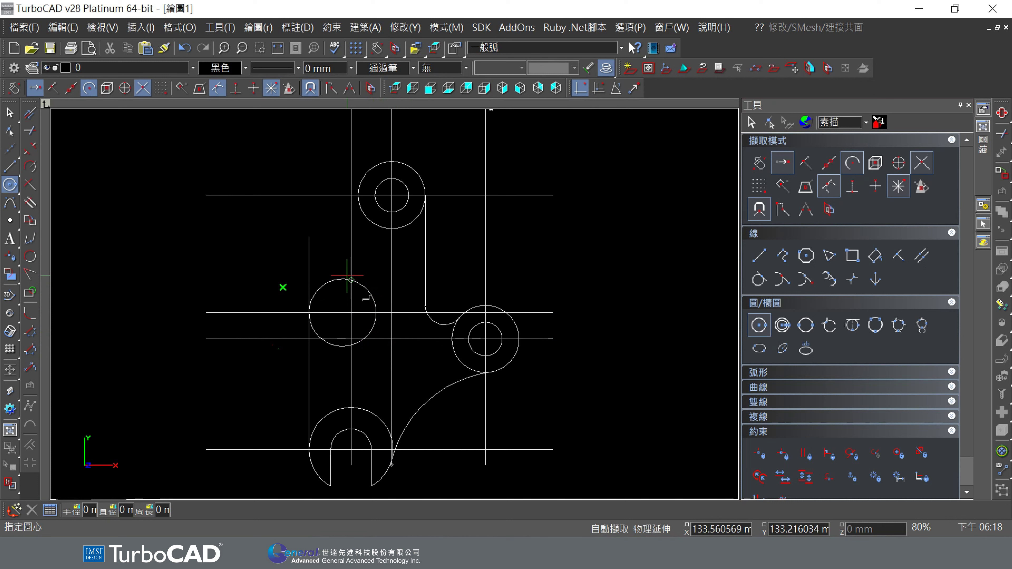
{"action": "left_click", "coordinate": [343, 313]}
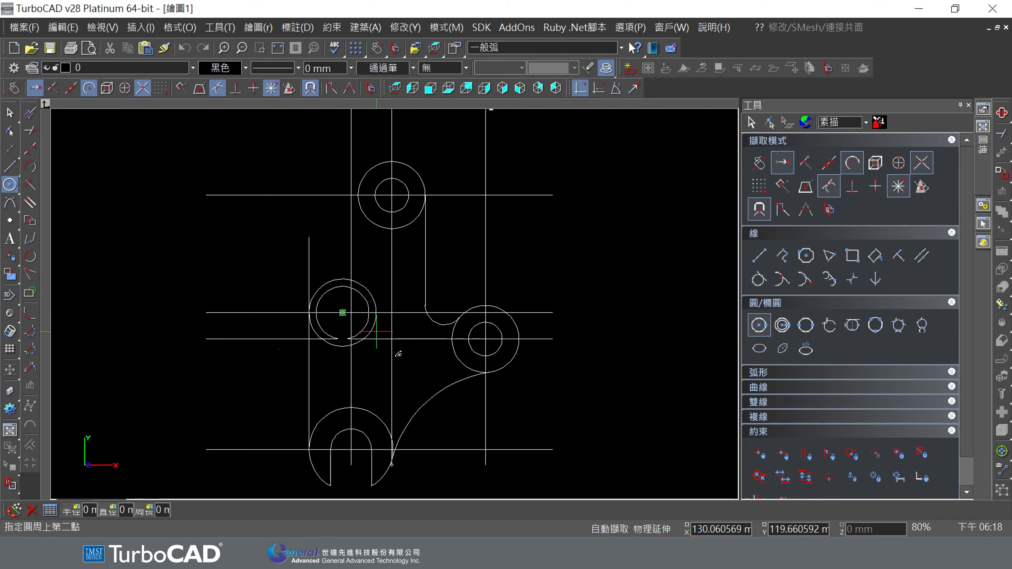
{"action": "type", "text": "1m"}
{"action": "key", "text": "Tab"}
{"action": "type", "text": "14"}
{"action": "key", "text": "Return"}
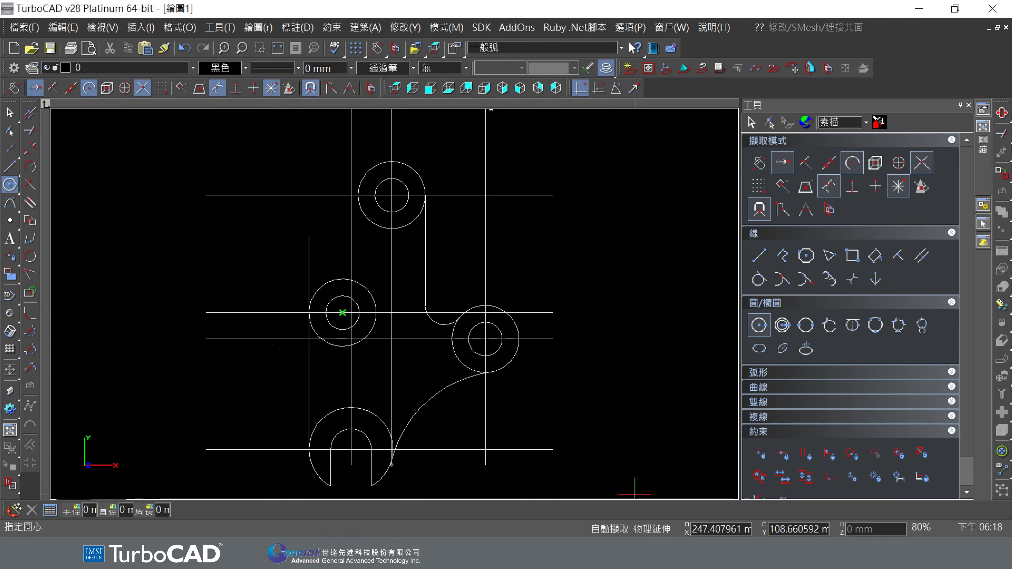
{"action": "key", "text": "alt+Tab"}
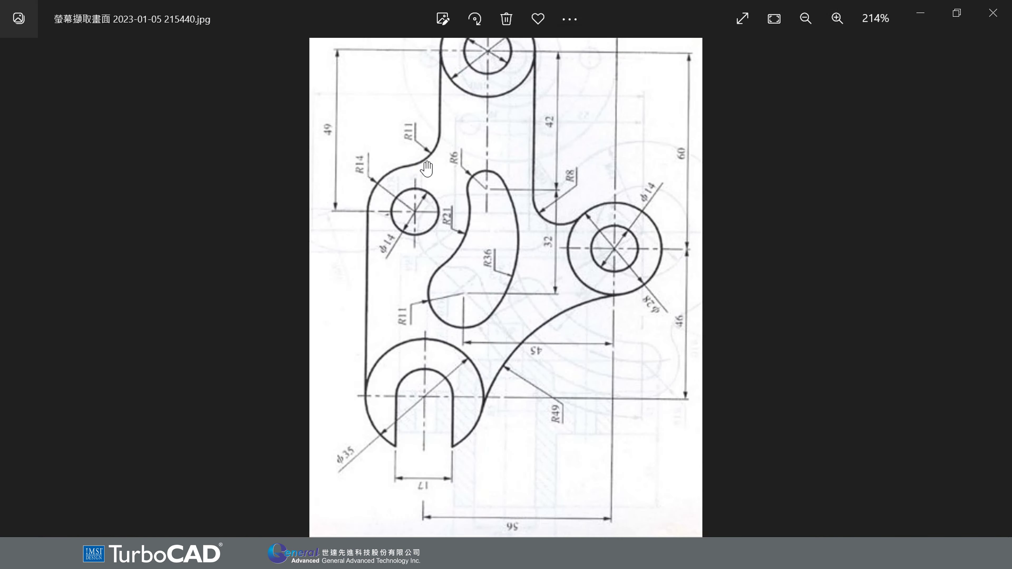
{"action": "left_click", "coordinate": [920, 13]}
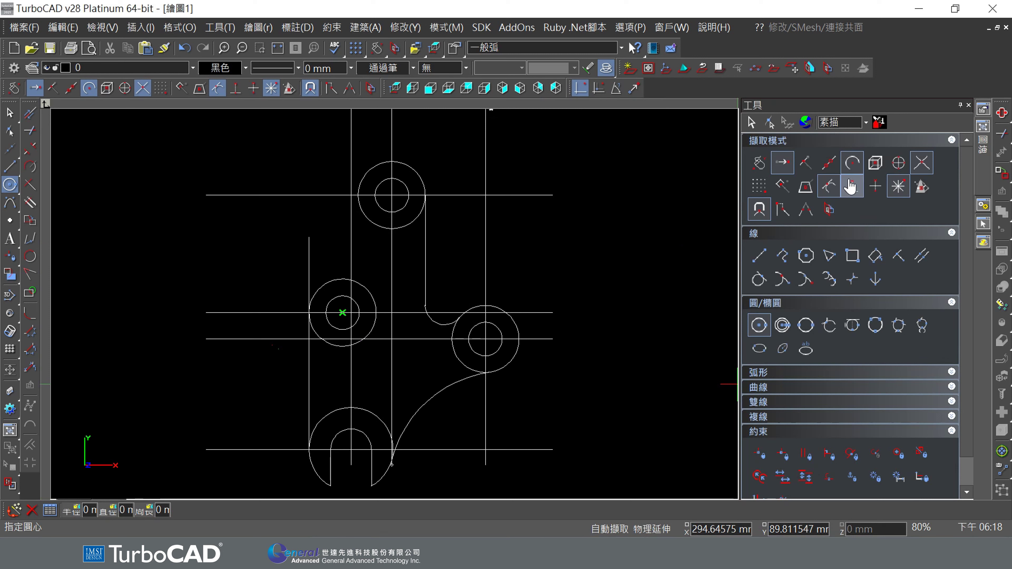
{"action": "left_click", "coordinate": [866, 123]}
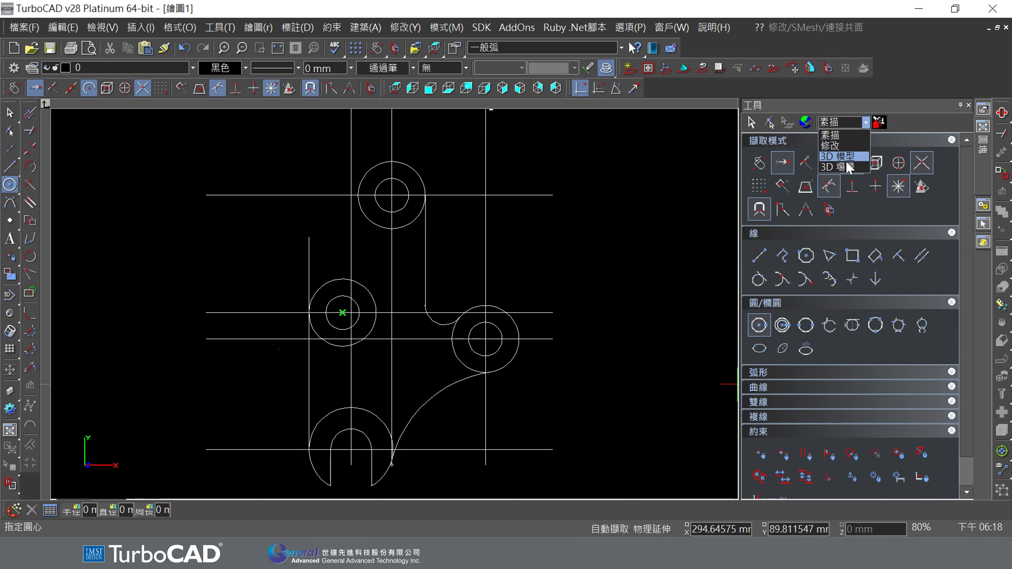
Step: Draw a vertical edge down from the top boss's left side
{"action": "left_click", "coordinate": [832, 145]}
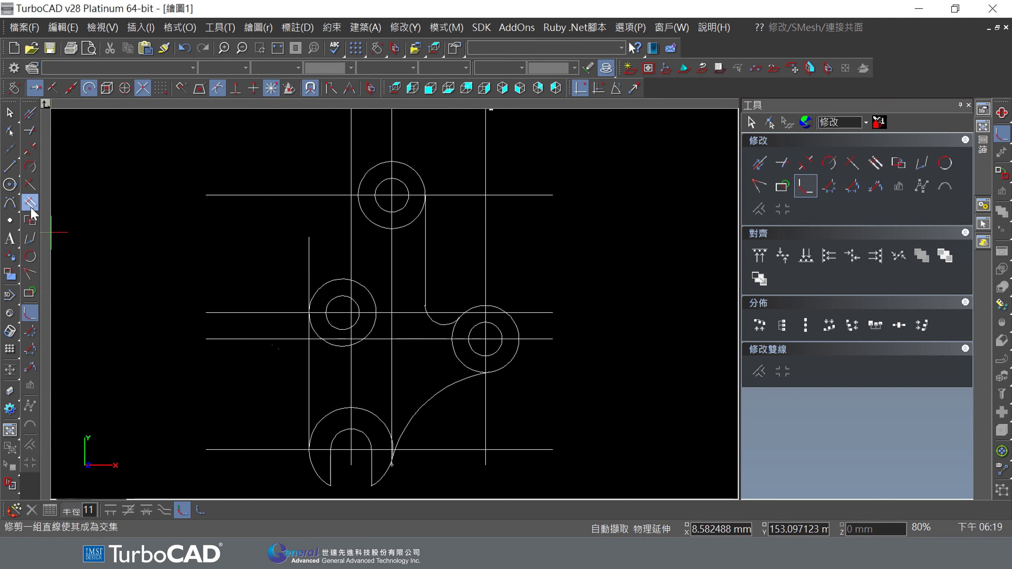
{"action": "left_click", "coordinate": [9, 166]}
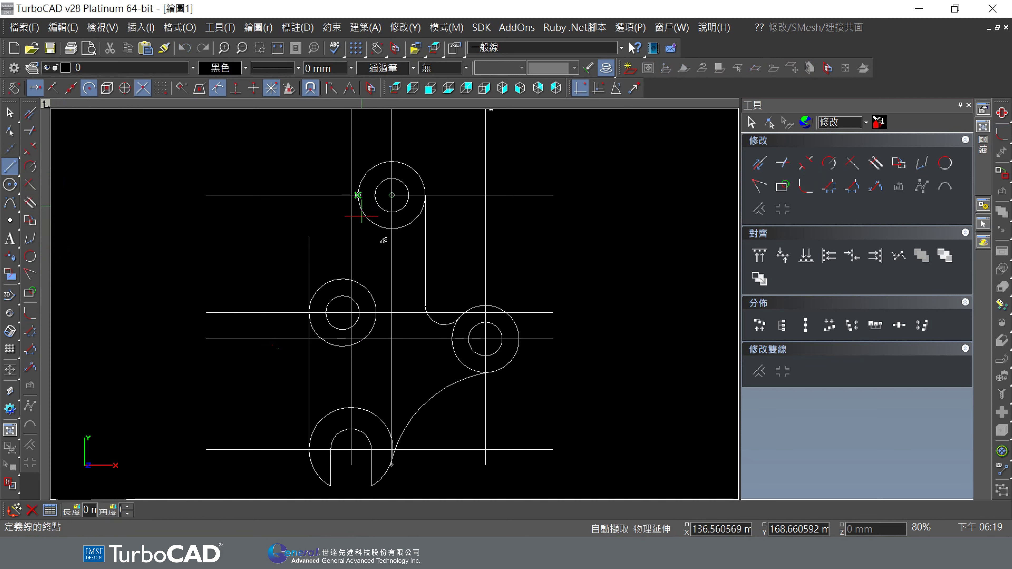
{"action": "left_click", "coordinate": [357, 264]}
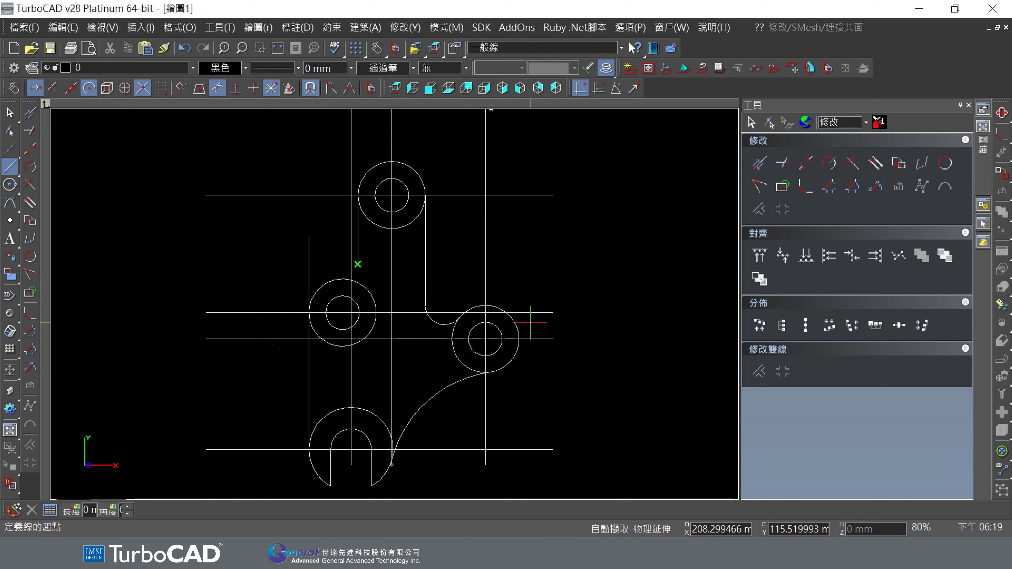
Step: Fillet the vertical edge to the left Ø28 circle with an R11 arc
{"action": "left_click", "coordinate": [804, 186]}
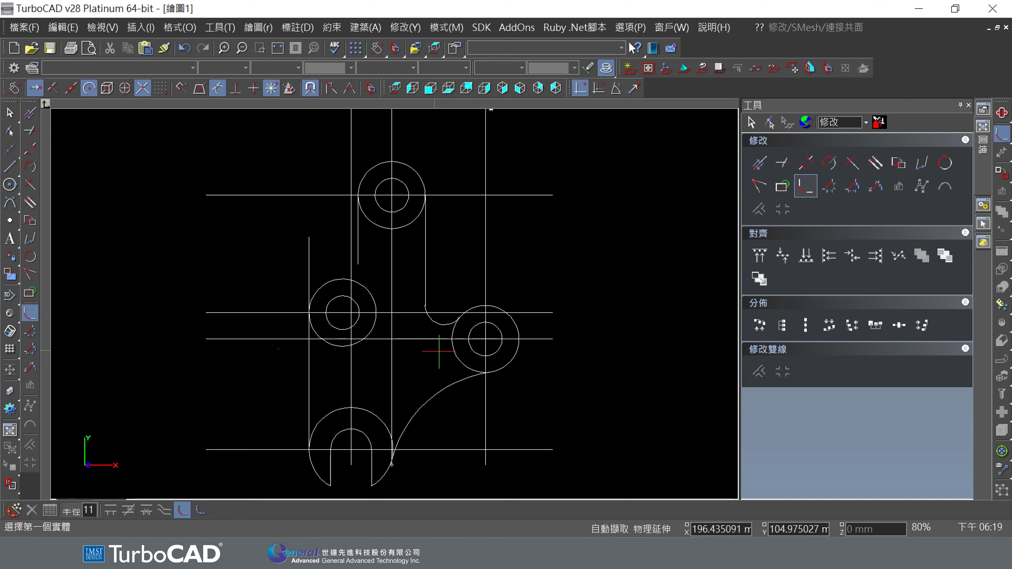
{"action": "left_click", "coordinate": [376, 312]}
{"action": "left_click", "coordinate": [359, 260]}
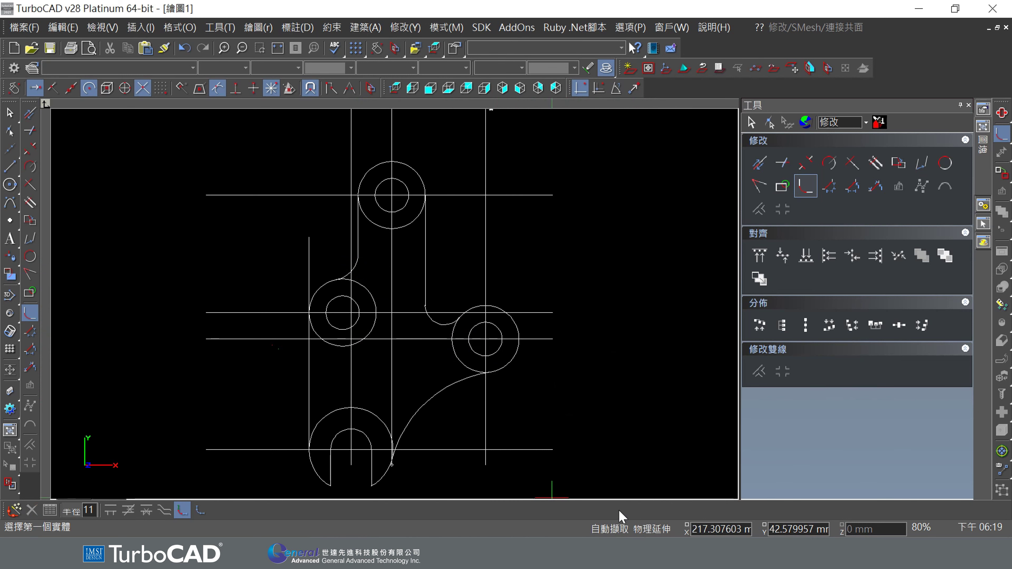
{"action": "key", "text": "alt+Tab"}
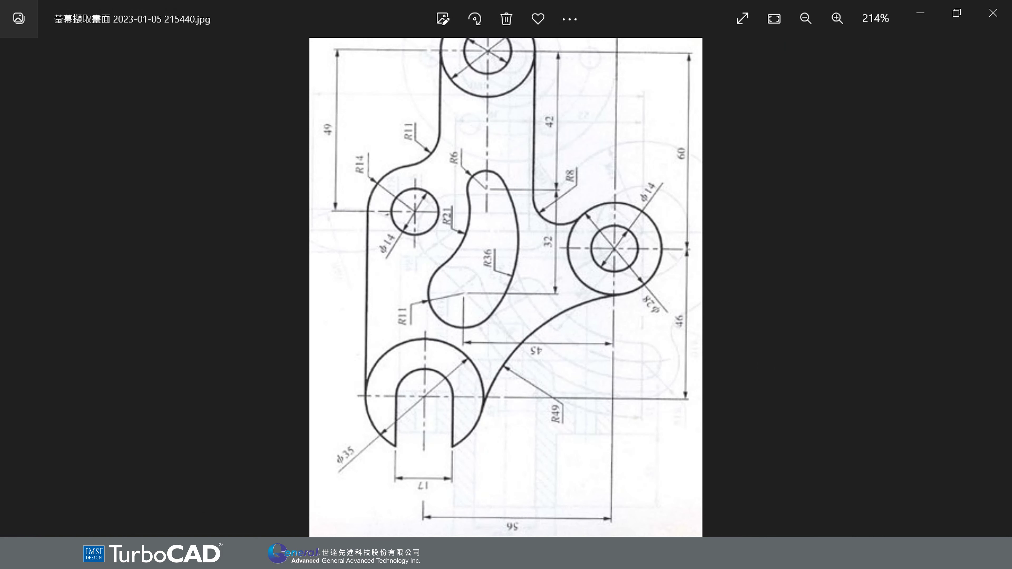
{"action": "mouse_move", "coordinate": [694, 454]}
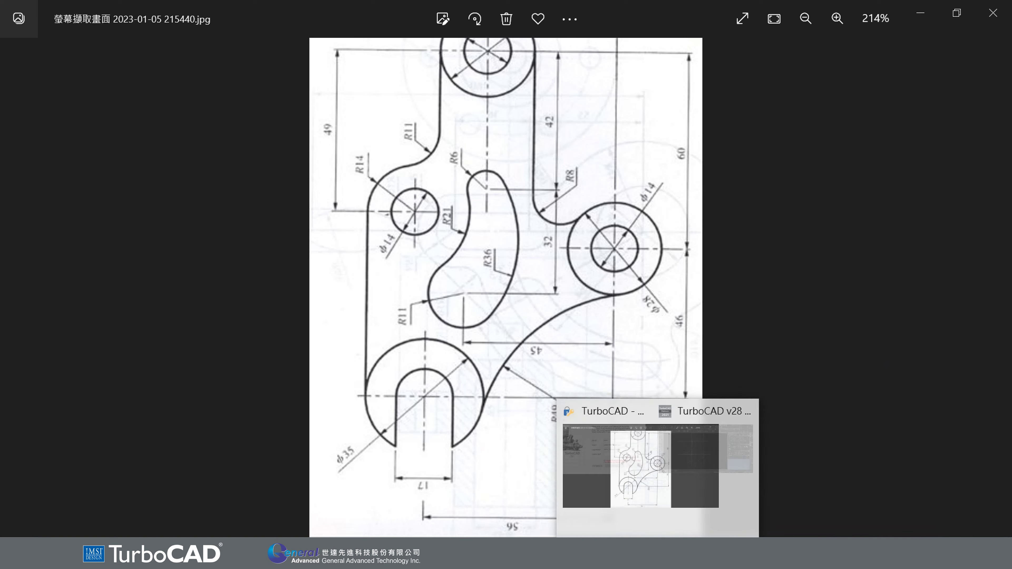
{"action": "left_click", "coordinate": [695, 509]}
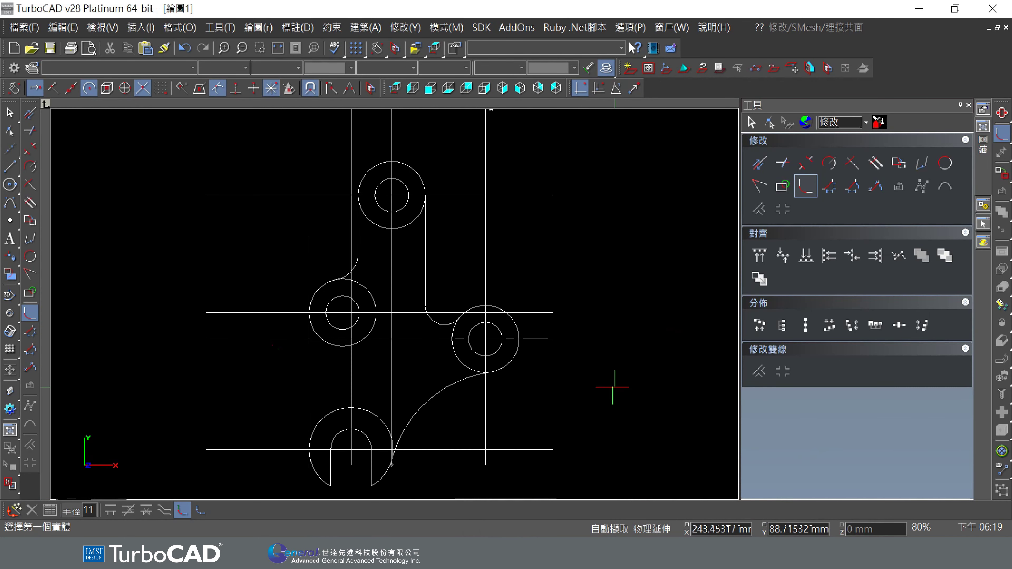
Step: Delete the vertical and horizontal construction lines using crossing-window selections
{"action": "left_click", "coordinate": [9, 113]}
{"action": "left_click_drag", "start_coordinate": [517, 142], "coordinate": [296, 165]}
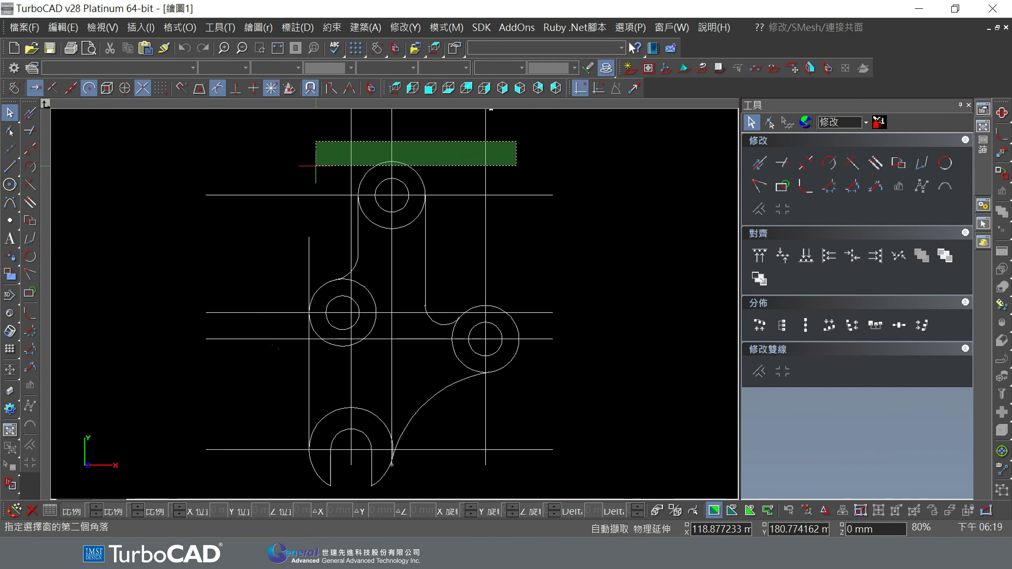
{"action": "key", "text": "Delete"}
{"action": "left_click_drag", "start_coordinate": [560, 350], "coordinate": [593, 162]}
{"action": "left_click_drag", "start_coordinate": [560, 351], "coordinate": [535, 453]}
{"action": "key", "text": "Delete"}
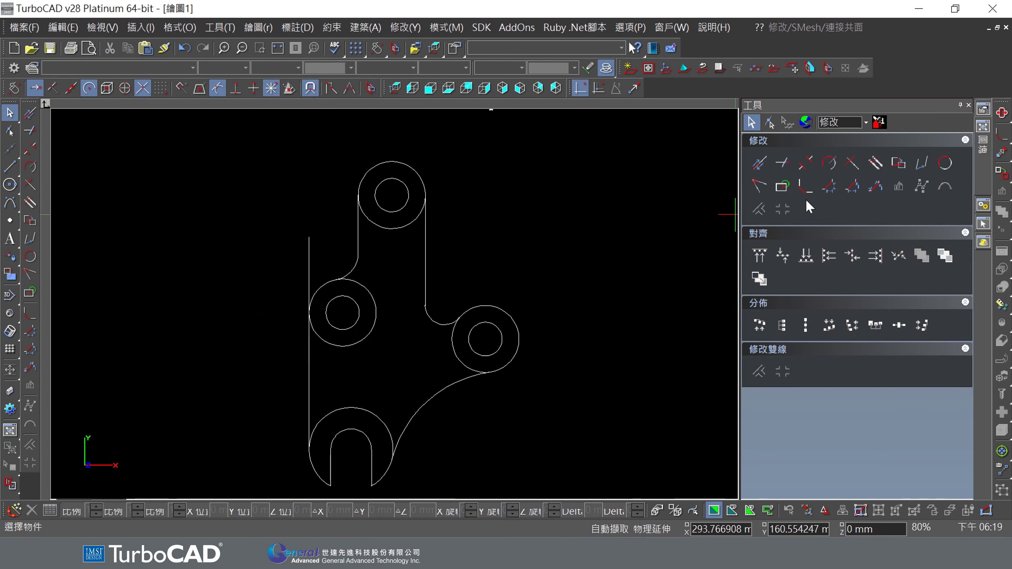
{"action": "left_click", "coordinate": [782, 162]}
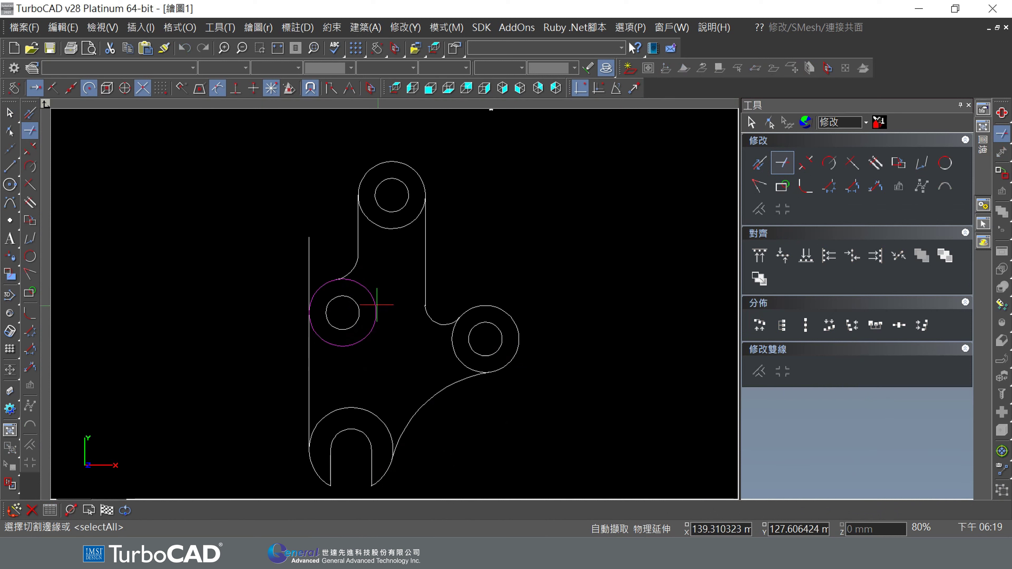
Step: Trim the left Ø28 circle using the fillet arc and left line as cutting edges
{"action": "left_click", "coordinate": [107, 509]}
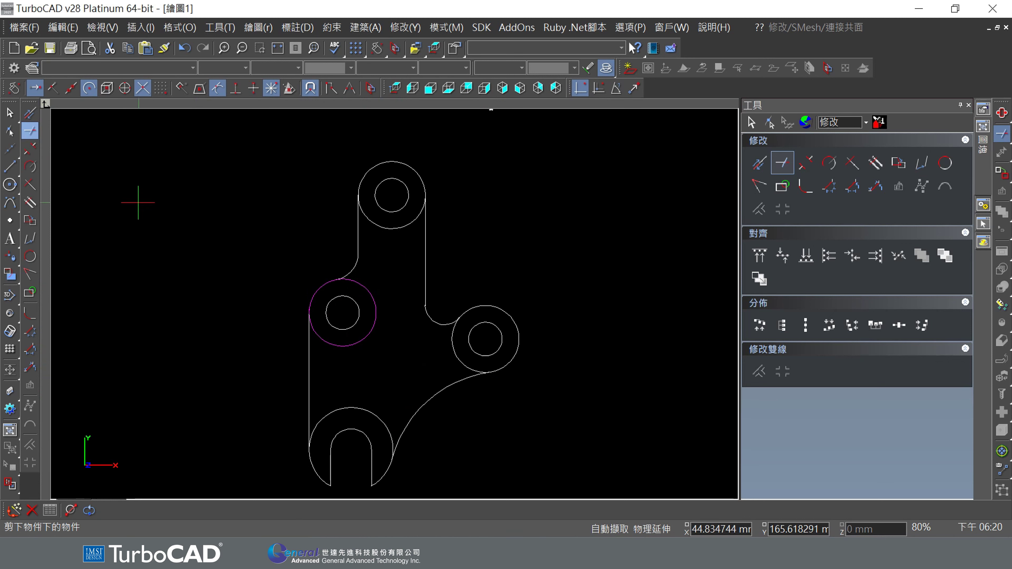
{"action": "key", "text": "Escape"}
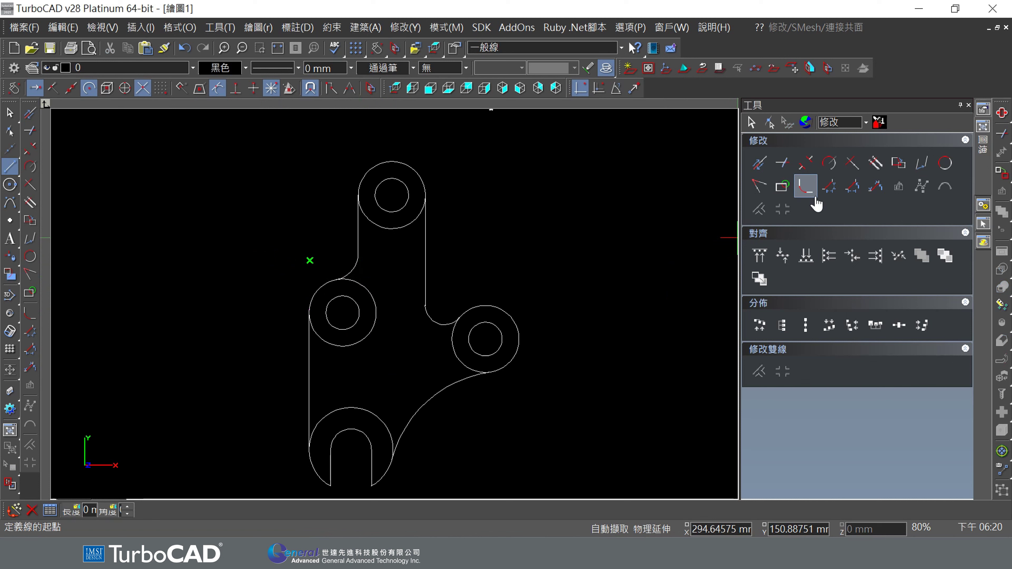
{"action": "left_click", "coordinate": [30, 130]}
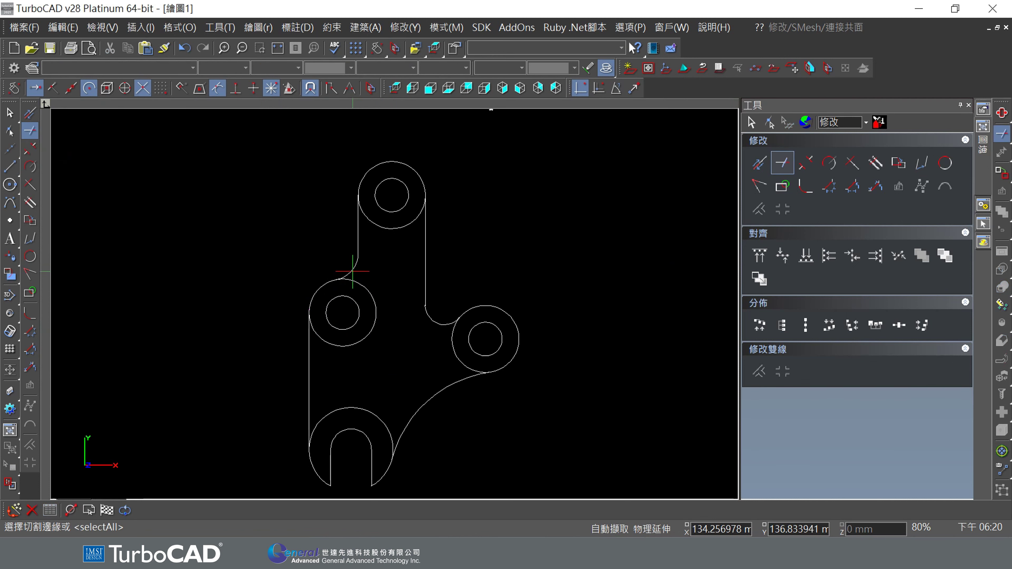
{"action": "left_click", "coordinate": [352, 270]}
{"action": "left_click", "coordinate": [308, 334]}
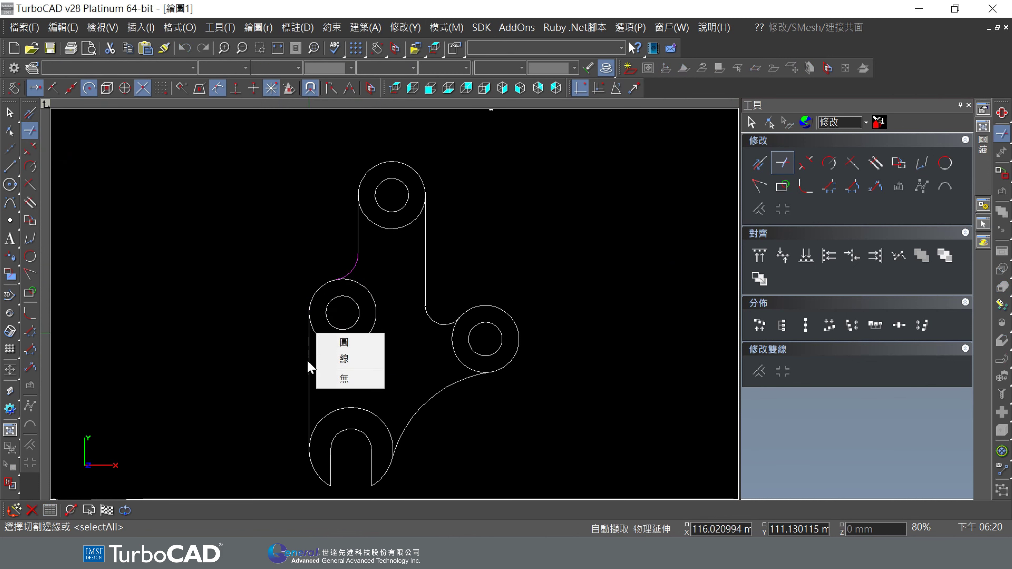
{"action": "left_click", "coordinate": [342, 360]}
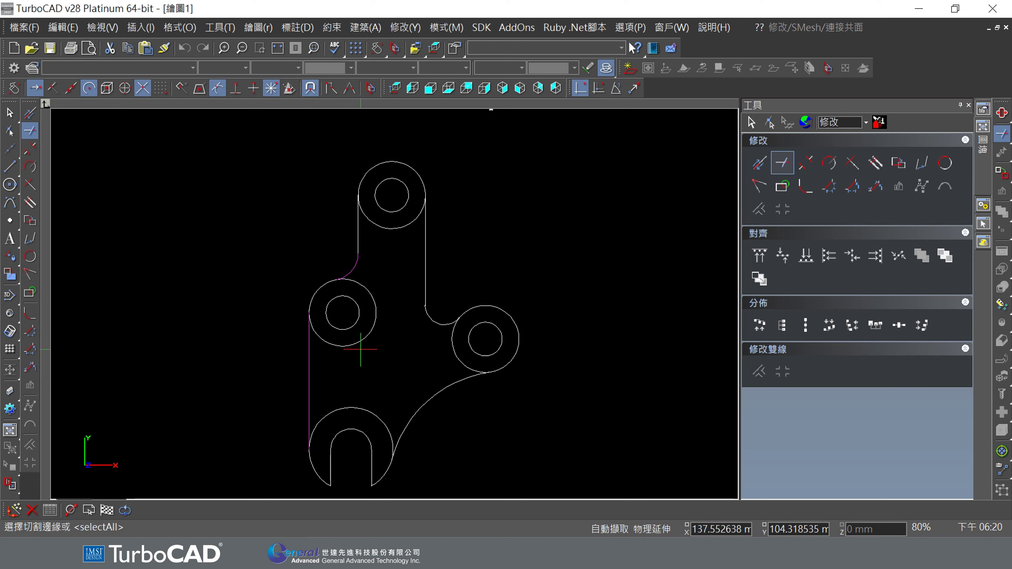
{"action": "key", "text": "Return"}
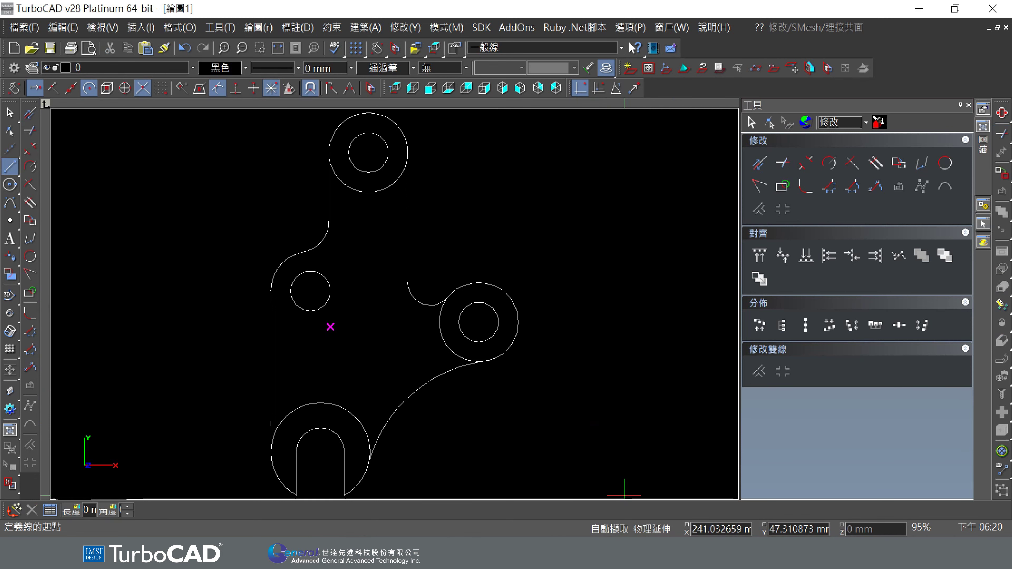
Step: Draw a 42 mm vertical line down from the top hole's centre, checking the reference
{"action": "key", "text": "alt+Tab"}
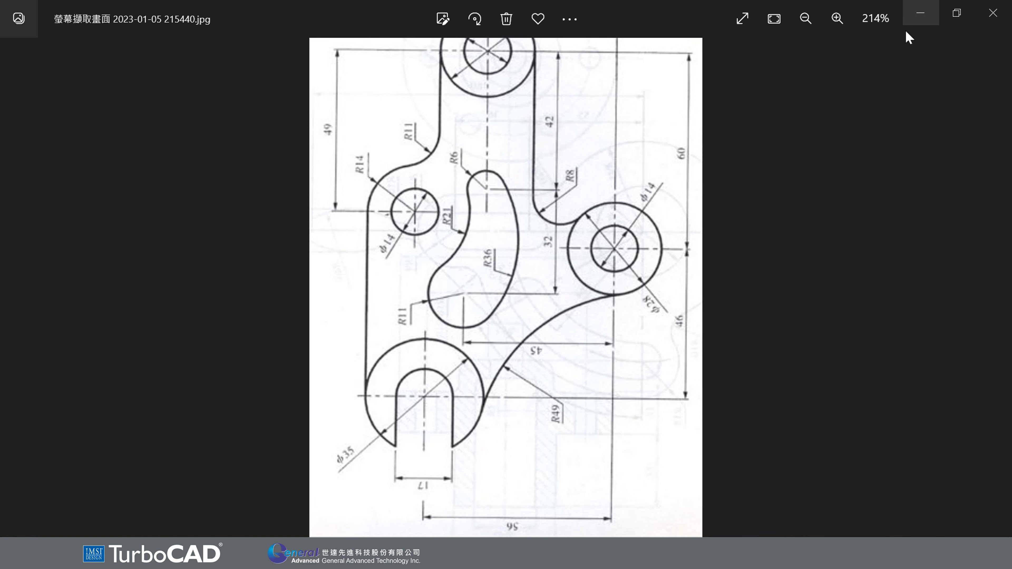
{"action": "left_click", "coordinate": [914, 13]}
{"action": "left_click", "coordinate": [10, 168]}
{"action": "left_click", "coordinate": [368, 152]}
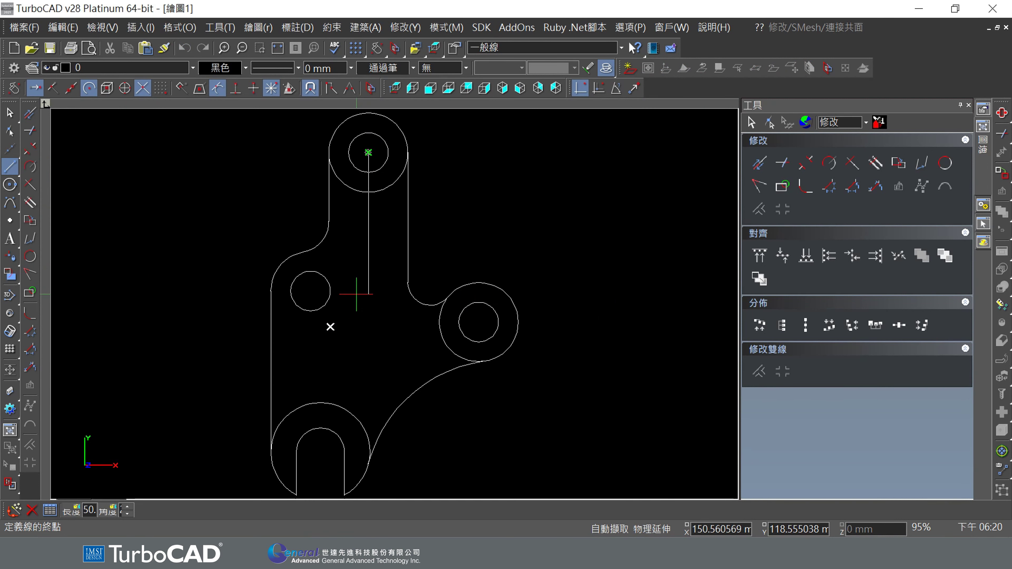
{"action": "type", "text": "42"}
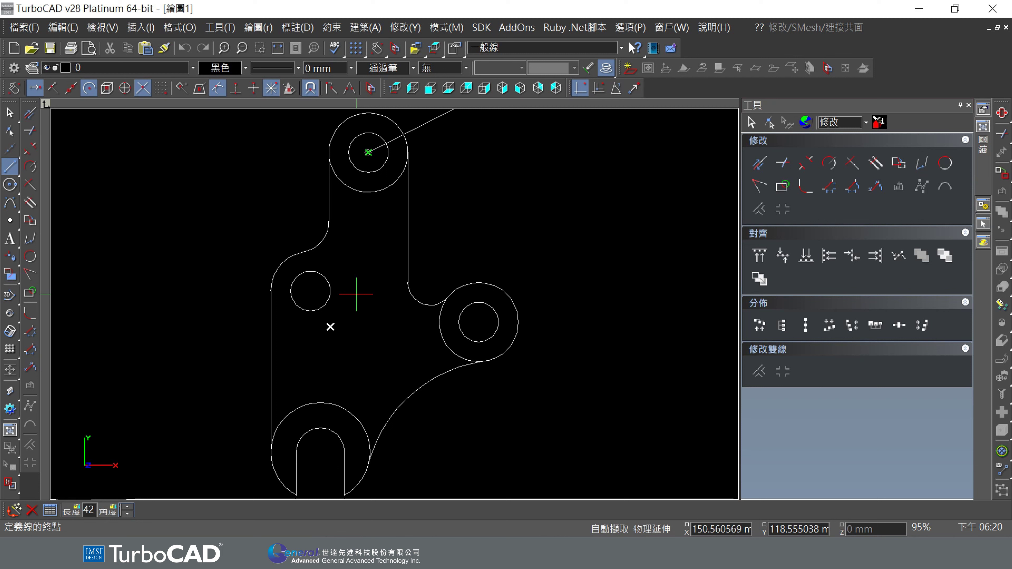
{"action": "key", "text": "Return"}
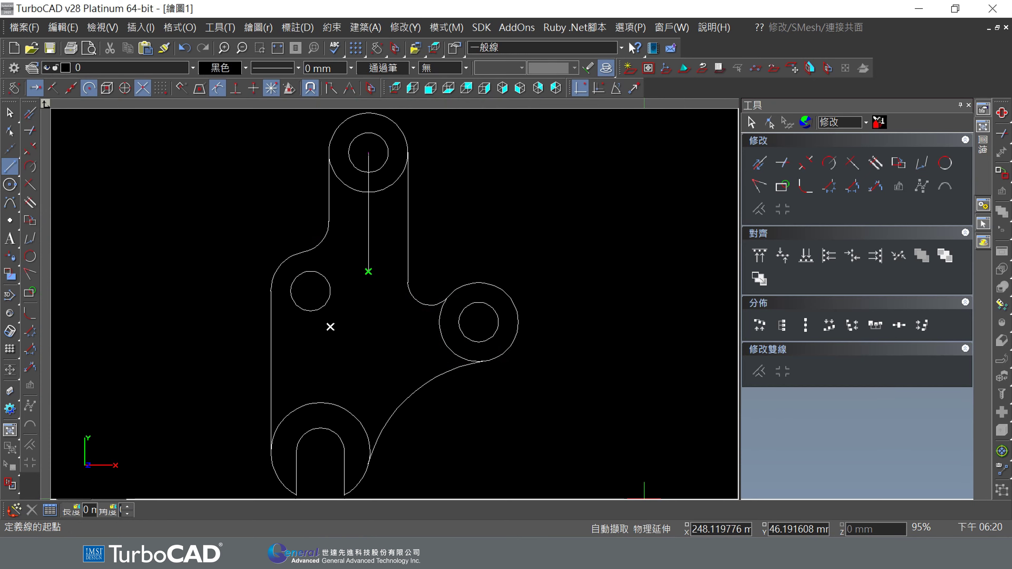
{"action": "key", "text": "alt+Tab"}
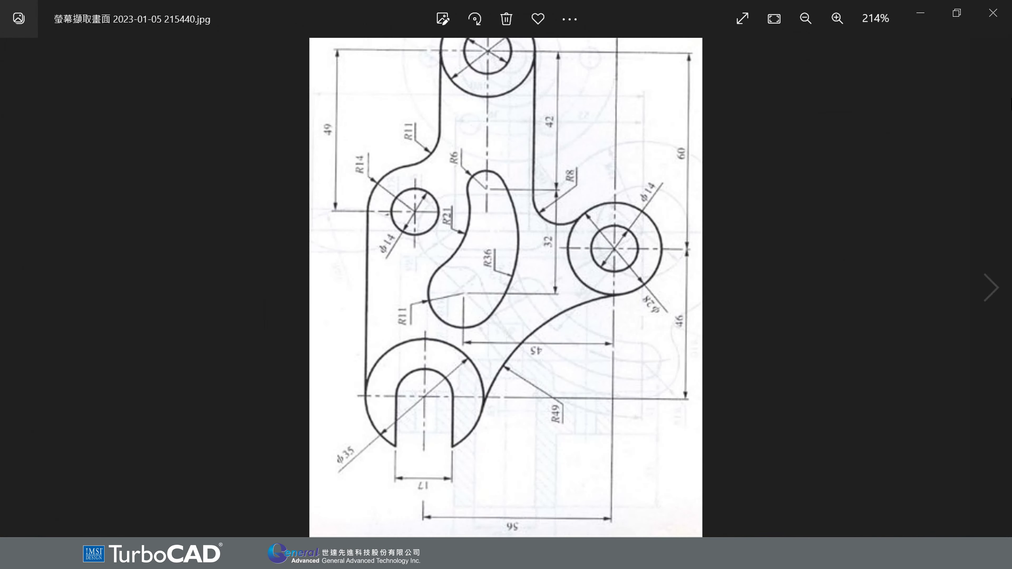
{"action": "left_click", "coordinate": [920, 12]}
Step: Draw a radius-12 circle at the line's lower end, then review the kidney slot's R6, R21, R36, R11 arcs
{"action": "left_click", "coordinate": [10, 184]}
{"action": "left_click", "coordinate": [369, 274]}
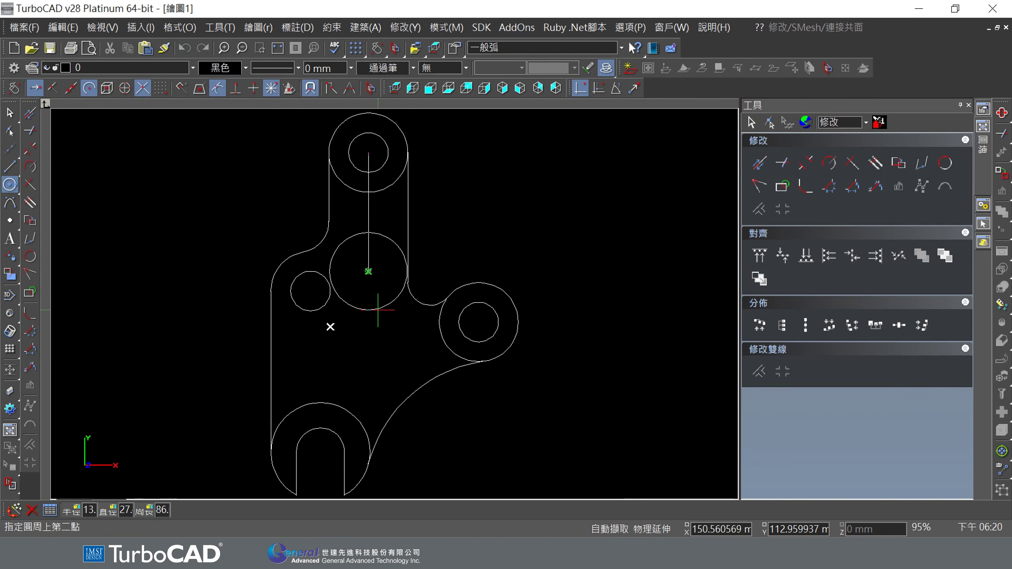
{"action": "type", "text": "12"}
{"action": "key", "text": "Return"}
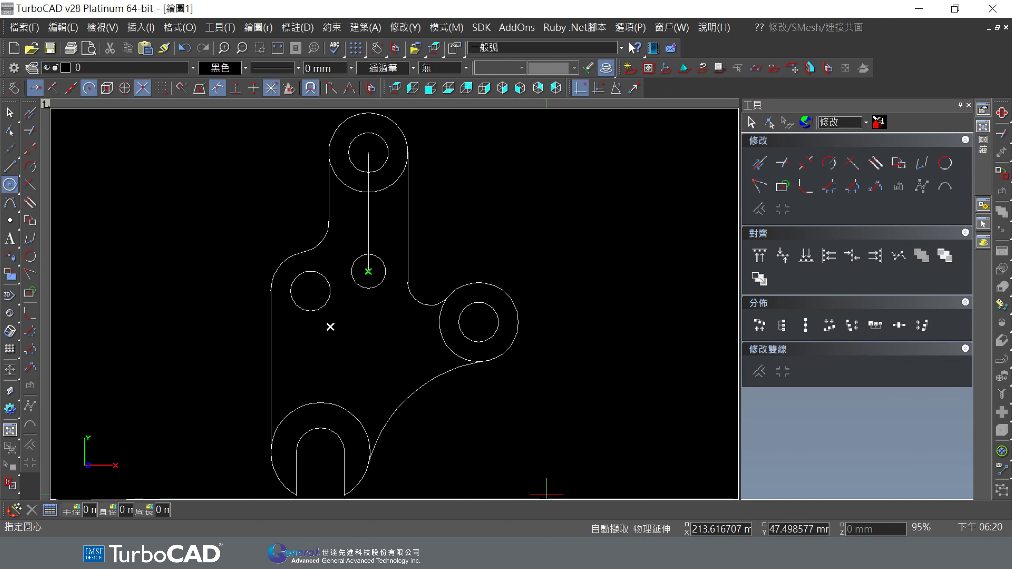
{"action": "key", "text": "alt+Tab"}
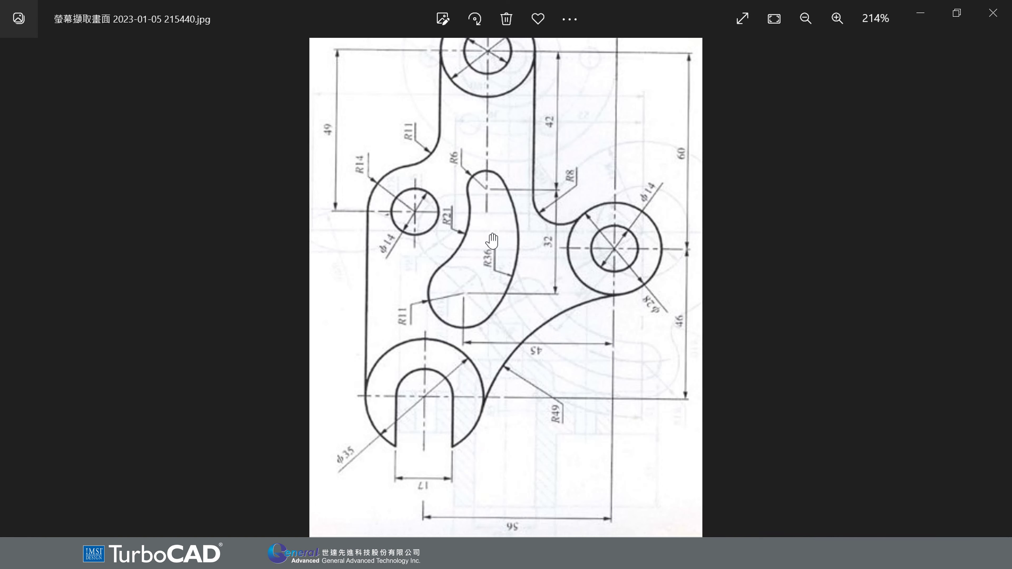
{"action": "left_click", "coordinate": [920, 13]}
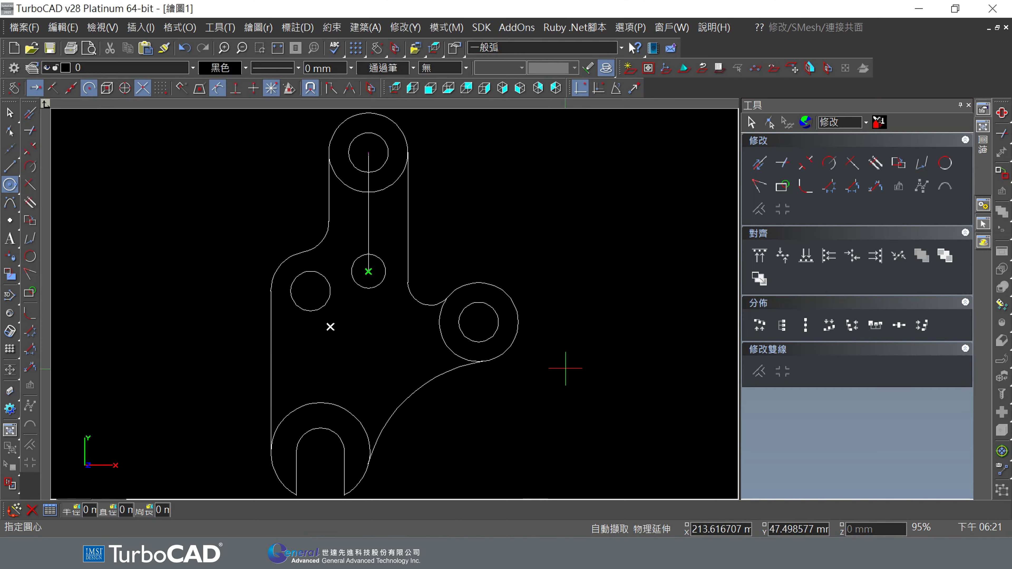
{"action": "left_click", "coordinate": [10, 166]}
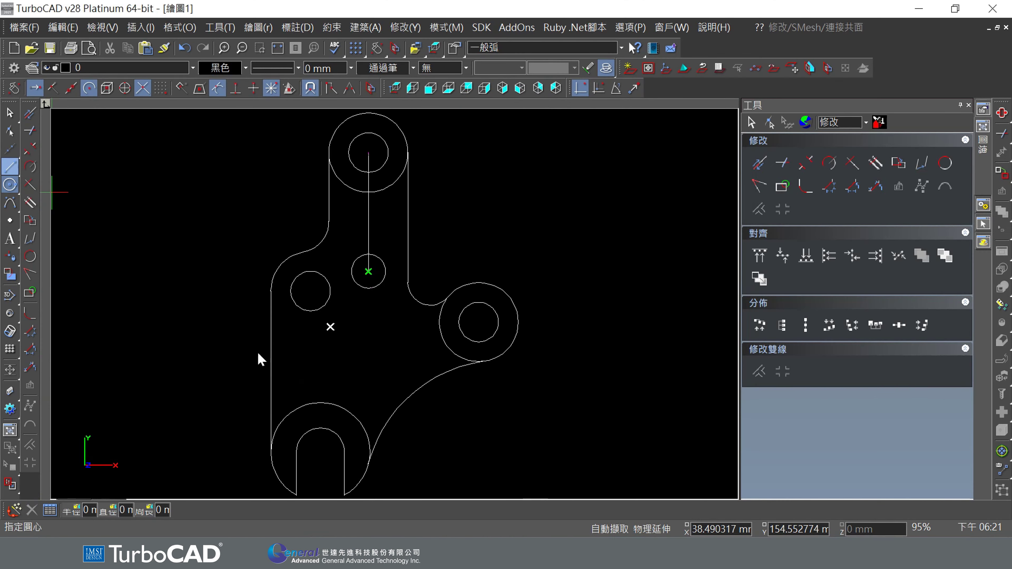
Step: Draw a 32 mm vertical line from the small circle's centre, then a horizontal line leftward from its end
{"action": "left_click", "coordinate": [368, 271]}
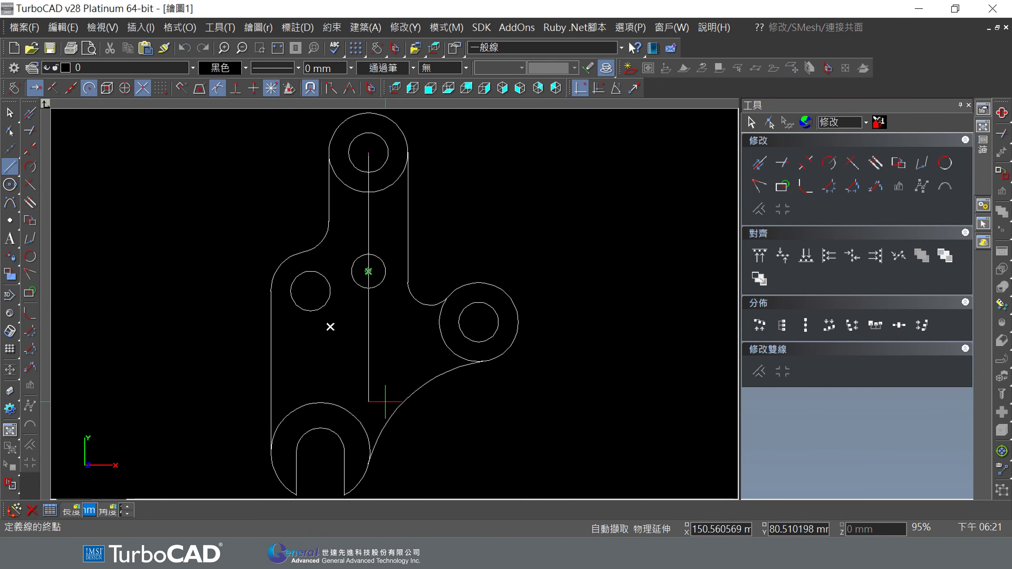
{"action": "type", "text": "32"}
{"action": "key", "text": "Return"}
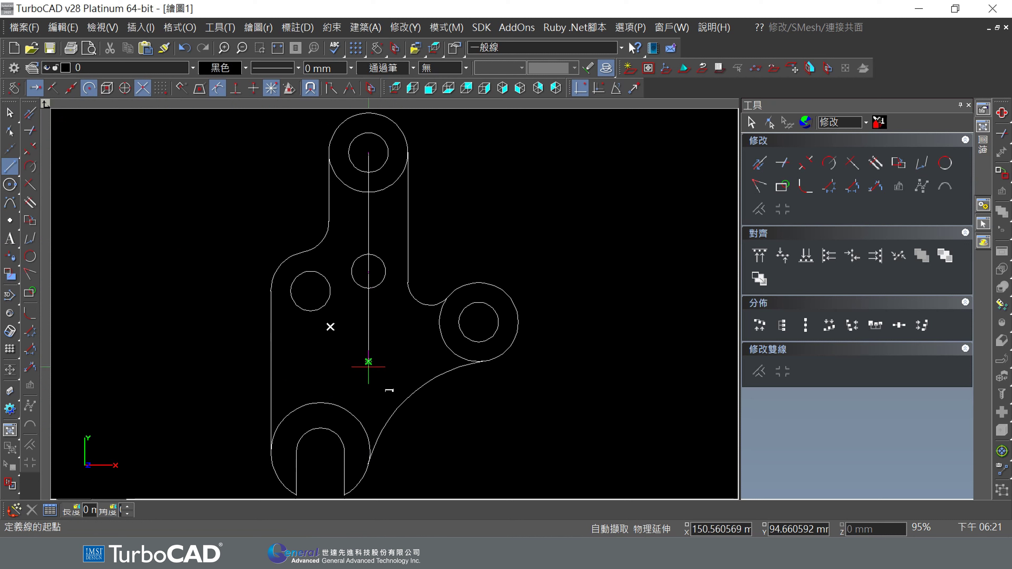
{"action": "left_click", "coordinate": [368, 362]}
{"action": "left_click", "coordinate": [200, 362]}
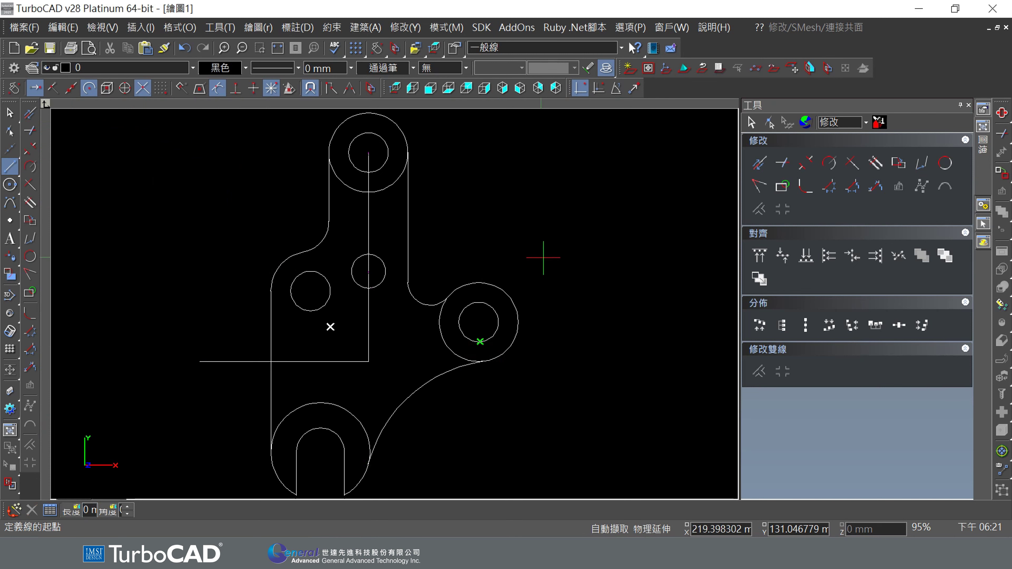
Step: Draw a vertical line down from the right hole's centre, then recheck the reference drawing
{"action": "left_click", "coordinate": [10, 113]}
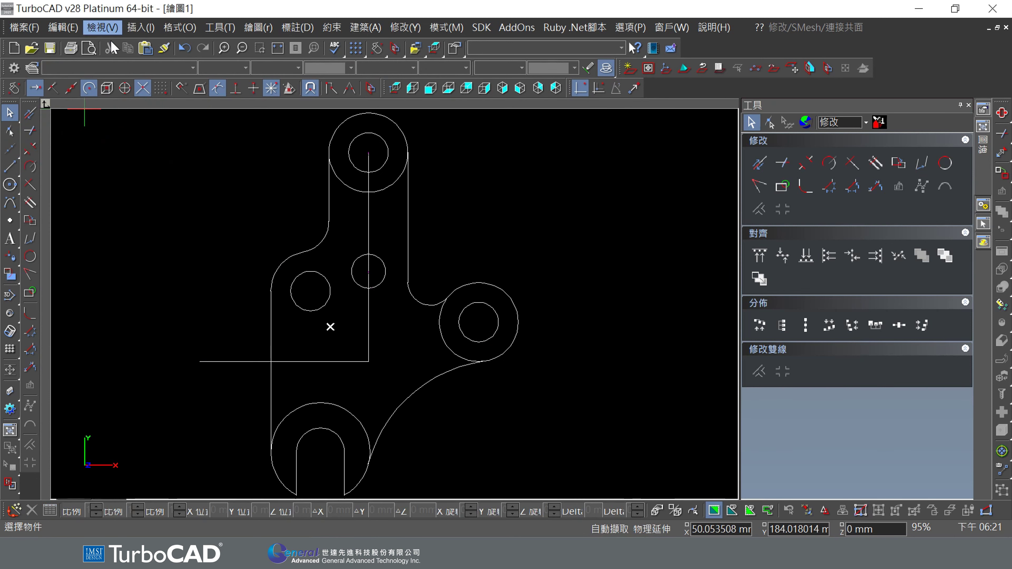
{"action": "left_click", "coordinate": [103, 27]}
{"action": "left_click", "coordinate": [10, 166]}
{"action": "left_click", "coordinate": [478, 322]}
{"action": "left_click", "coordinate": [478, 465]}
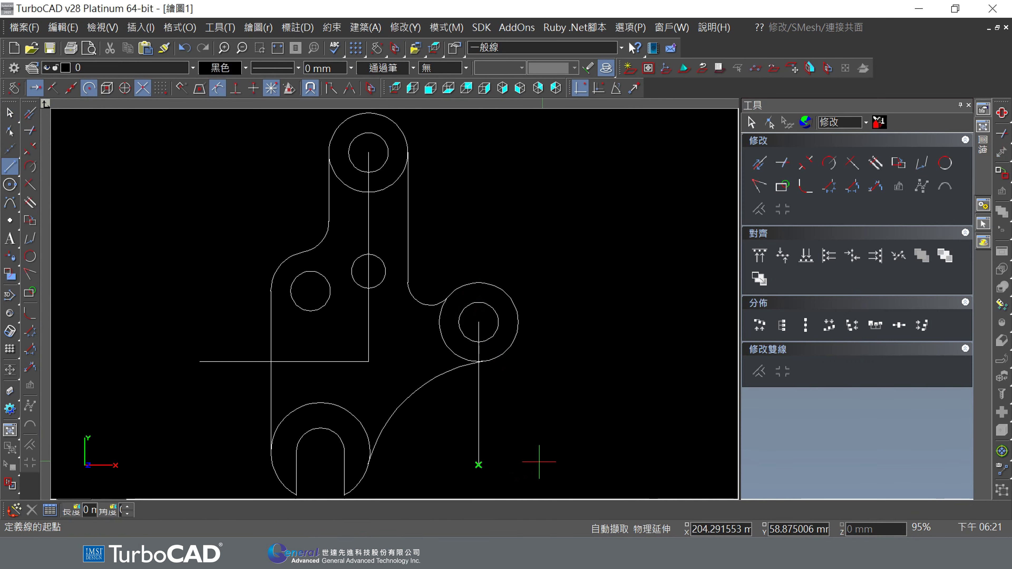
{"action": "key", "text": "alt+Tab"}
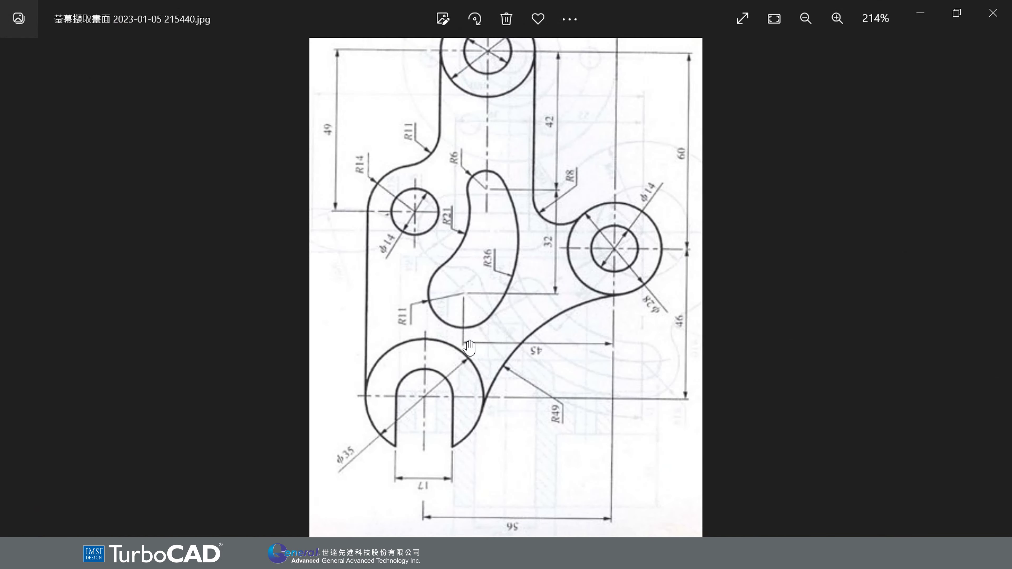
{"action": "left_click", "coordinate": [920, 12]}
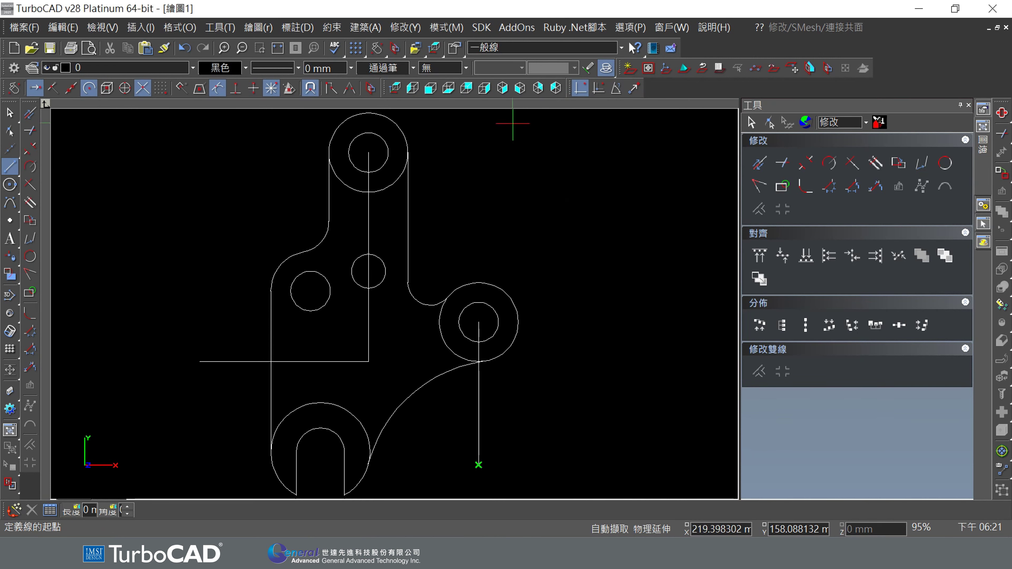
Step: Offset the vertical line below the right hole 45 mm to the left
{"action": "left_click", "coordinate": [405, 27]}
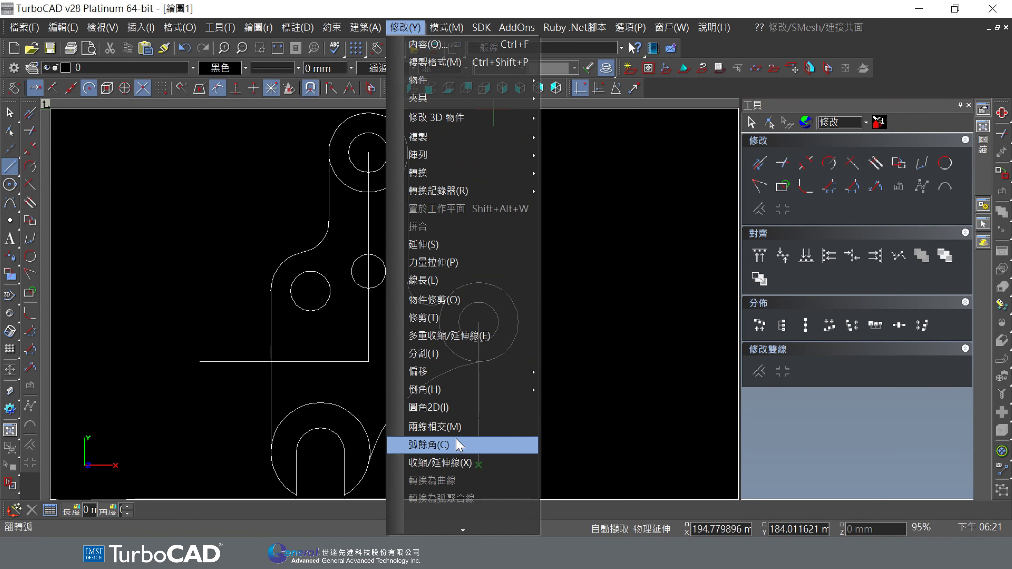
{"action": "left_click", "coordinate": [576, 374]}
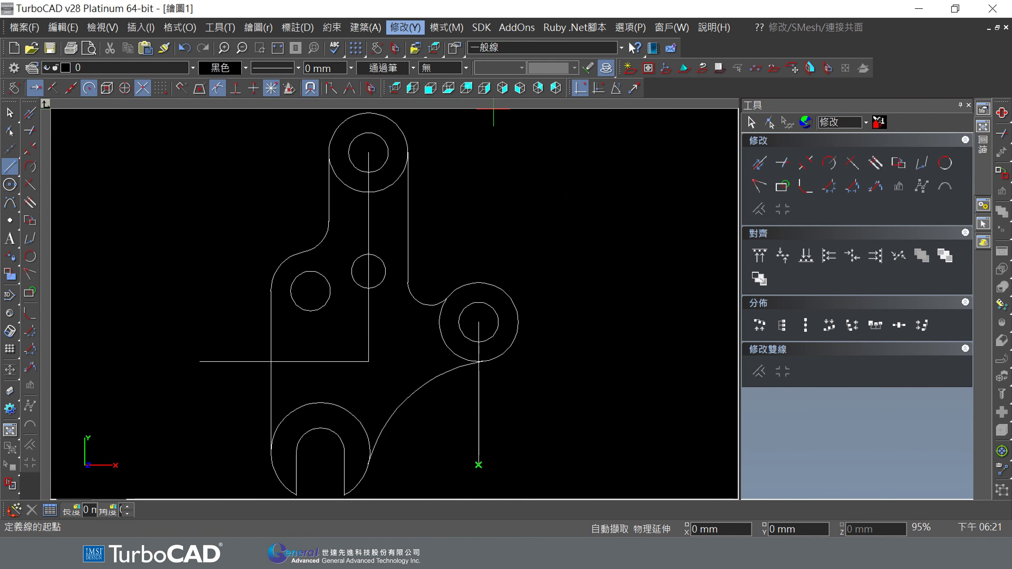
{"action": "key", "text": "Tab"}
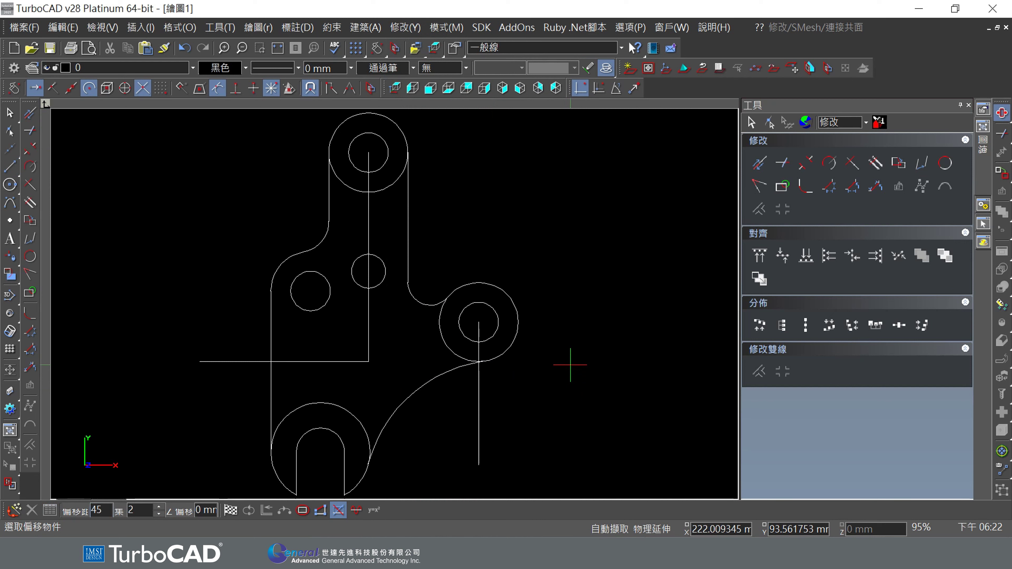
{"action": "left_click", "coordinate": [479, 403]}
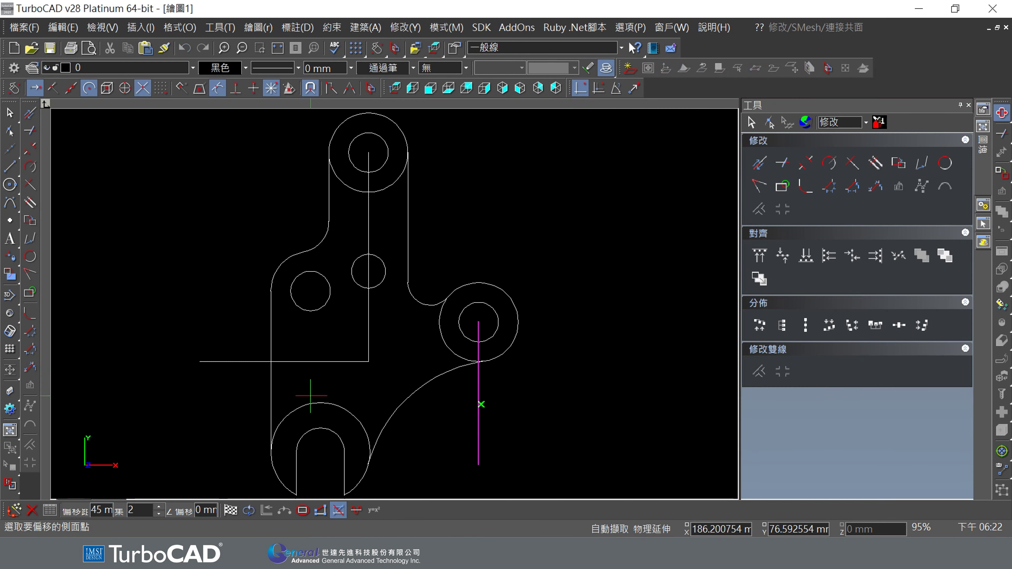
{"action": "left_click", "coordinate": [221, 396]}
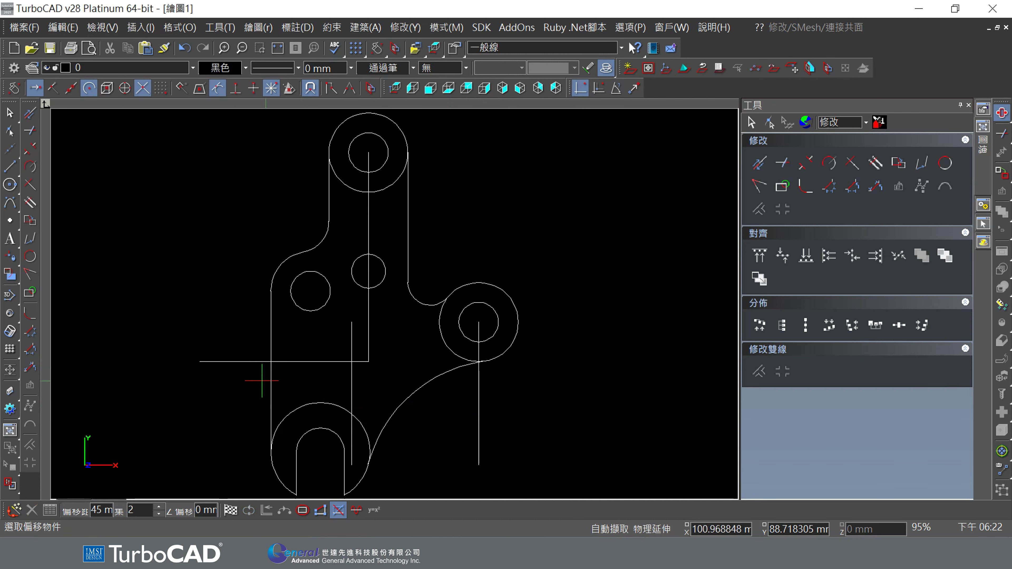
{"action": "key", "text": "alt+Tab"}
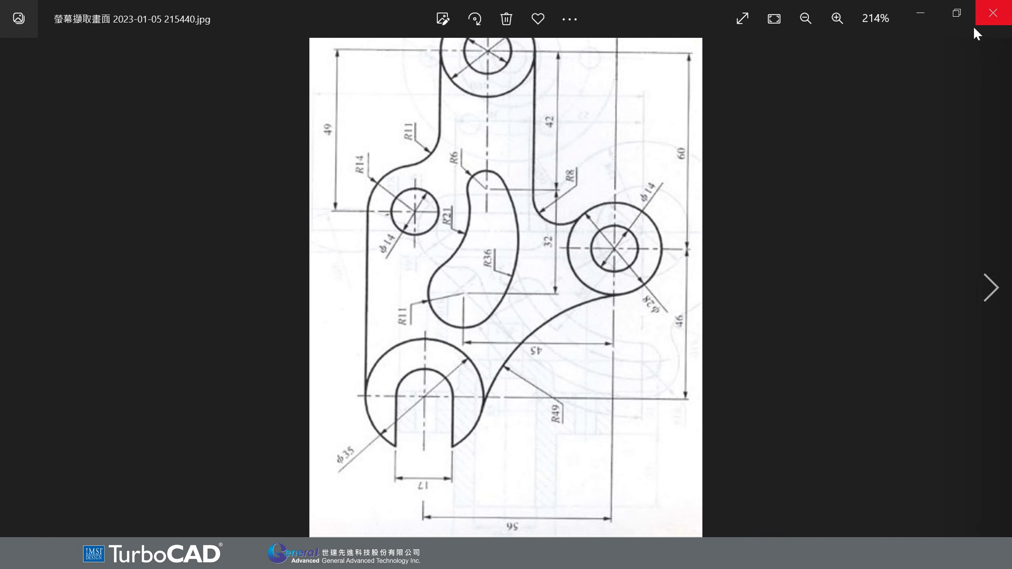
{"action": "left_click", "coordinate": [920, 16]}
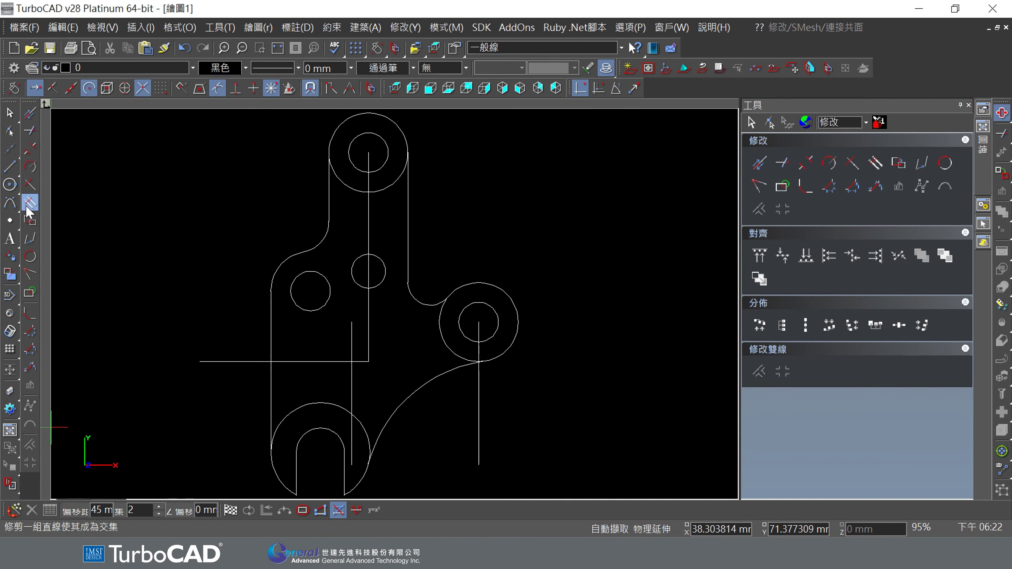
{"action": "left_click", "coordinate": [9, 184]}
Step: Draw an 11 mm radius circle where the offset and horizontal lines meet
{"action": "left_click", "coordinate": [351, 362]}
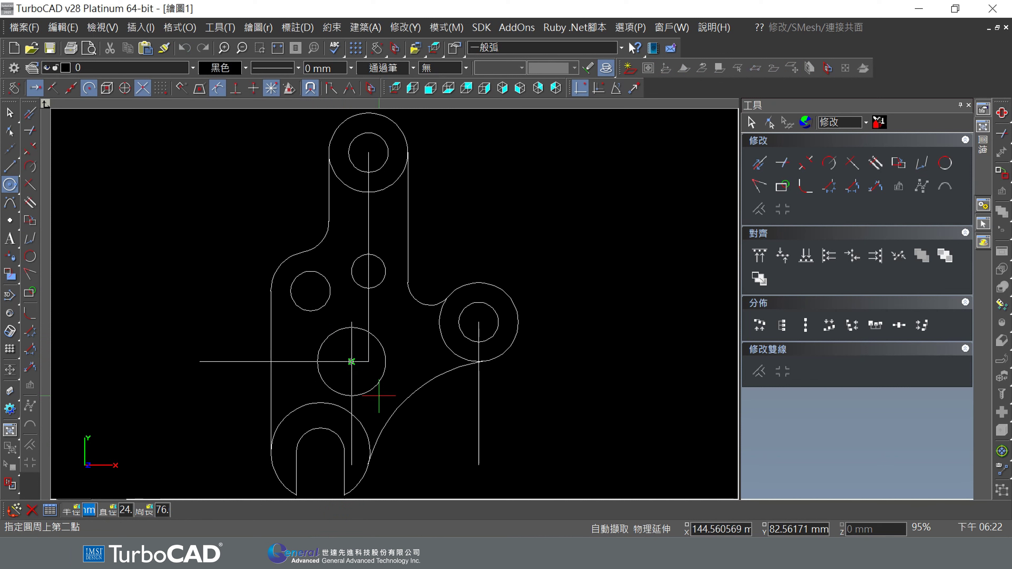
{"action": "type", "text": "11"}
{"action": "key", "text": "Return"}
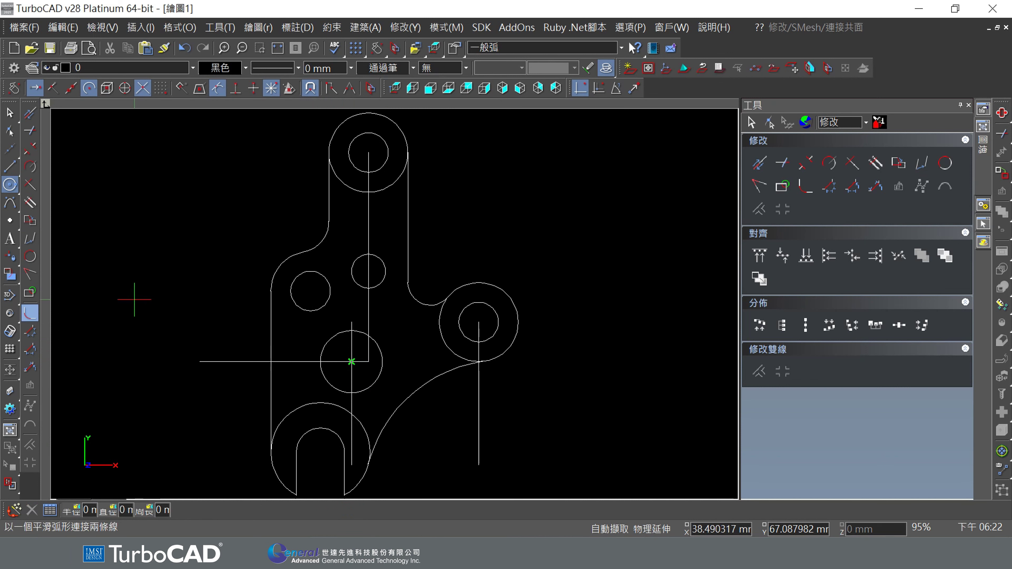
Step: Delete the construction lines through the top hole, below the right hole, and through the lower circle
{"action": "left_click", "coordinate": [10, 115]}
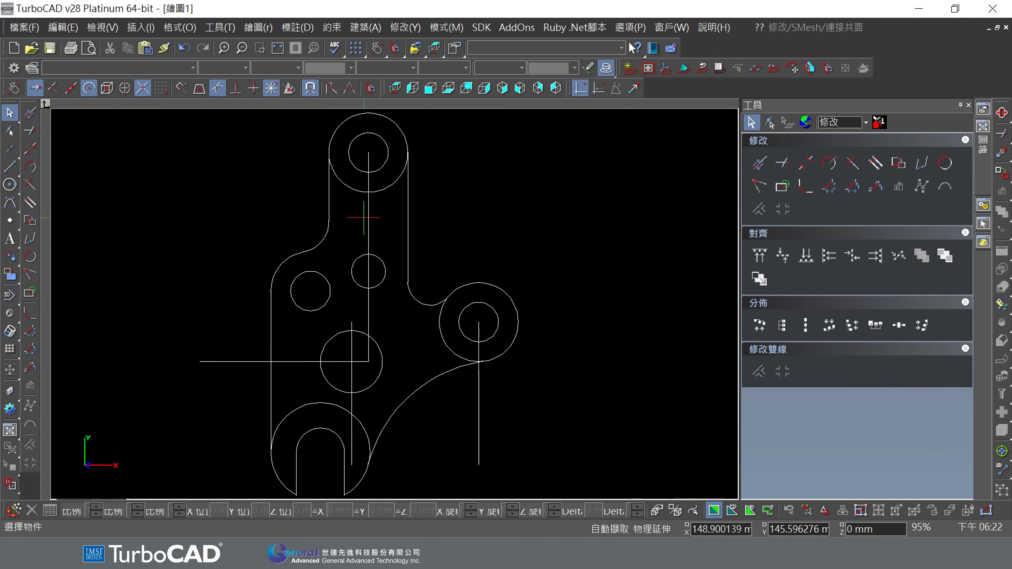
{"action": "left_click", "coordinate": [368, 216]}
{"action": "key", "text": "Delete"}
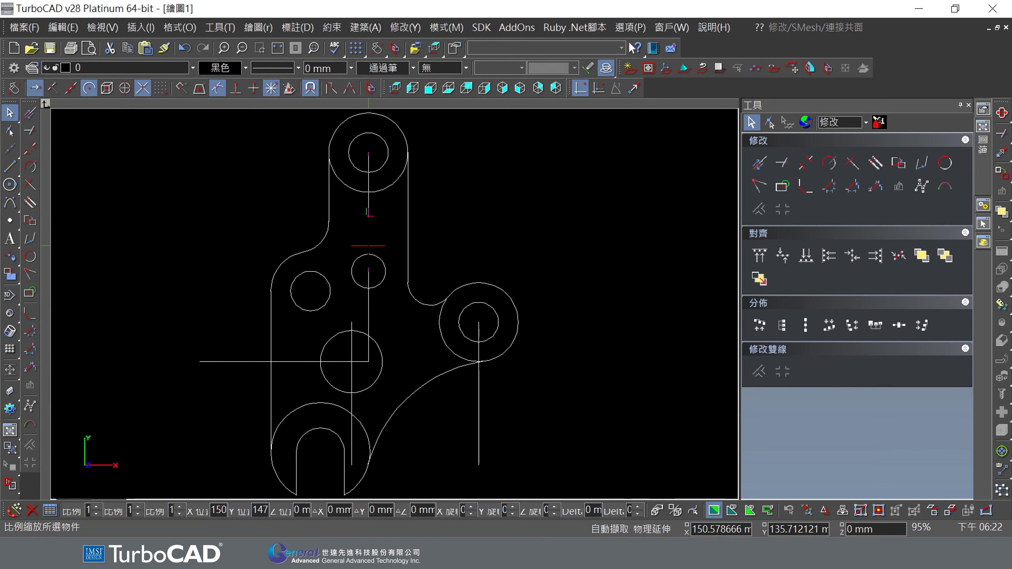
{"action": "left_click", "coordinate": [478, 383]}
{"action": "key", "text": "Delete"}
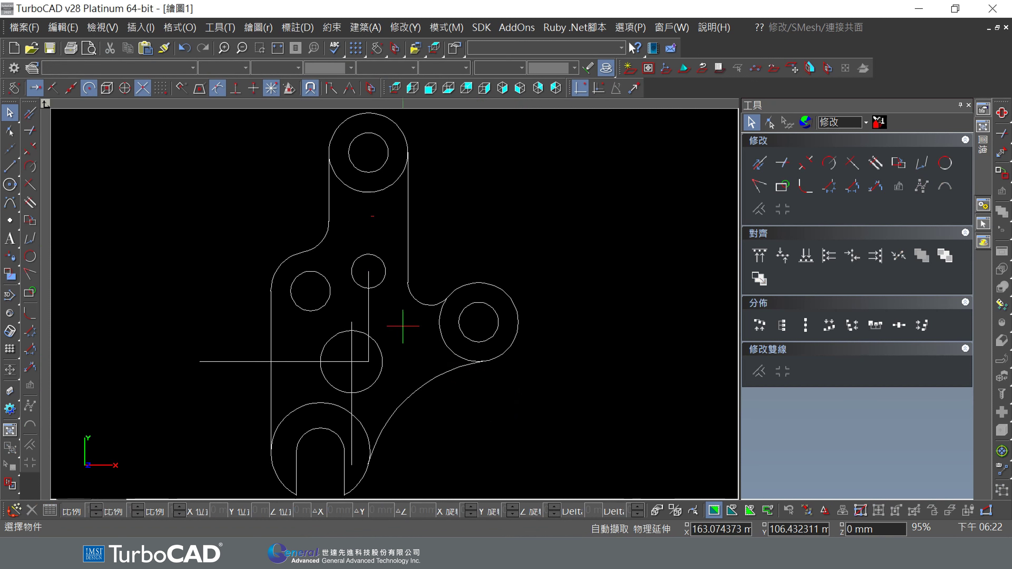
{"action": "left_click", "coordinate": [368, 303]}
{"action": "left_click", "coordinate": [306, 361]}
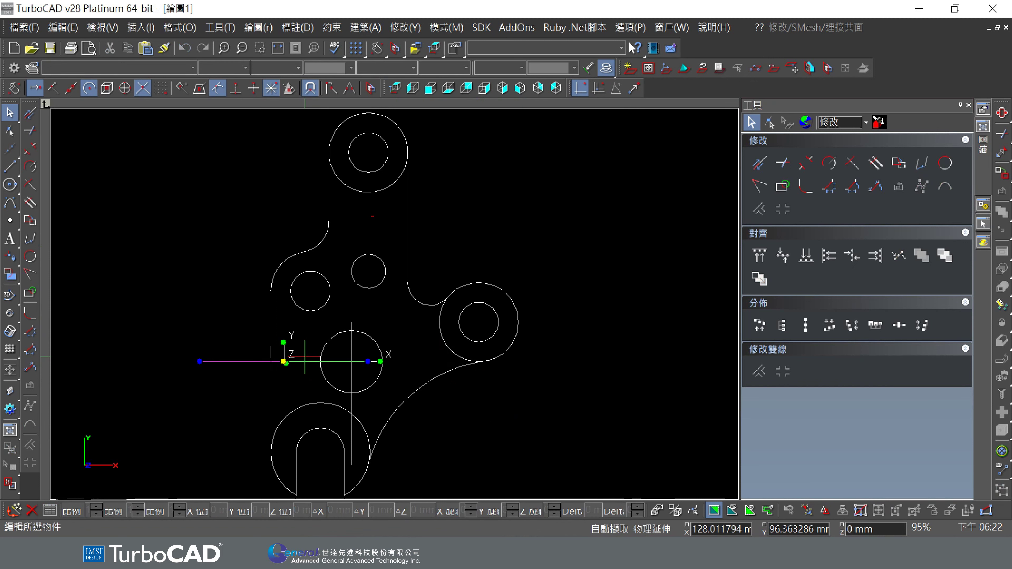
{"action": "key", "text": "Delete"}
{"action": "left_click", "coordinate": [351, 351]}
{"action": "key", "text": "Delete"}
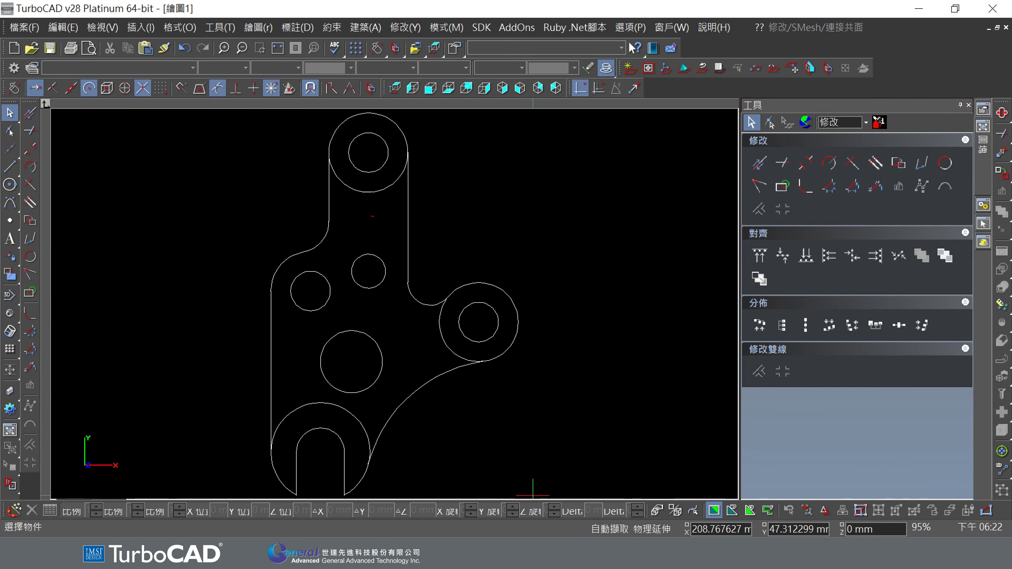
Step: Recheck the reference photo and return to the bracket drawing
{"action": "left_click", "coordinate": [664, 458]}
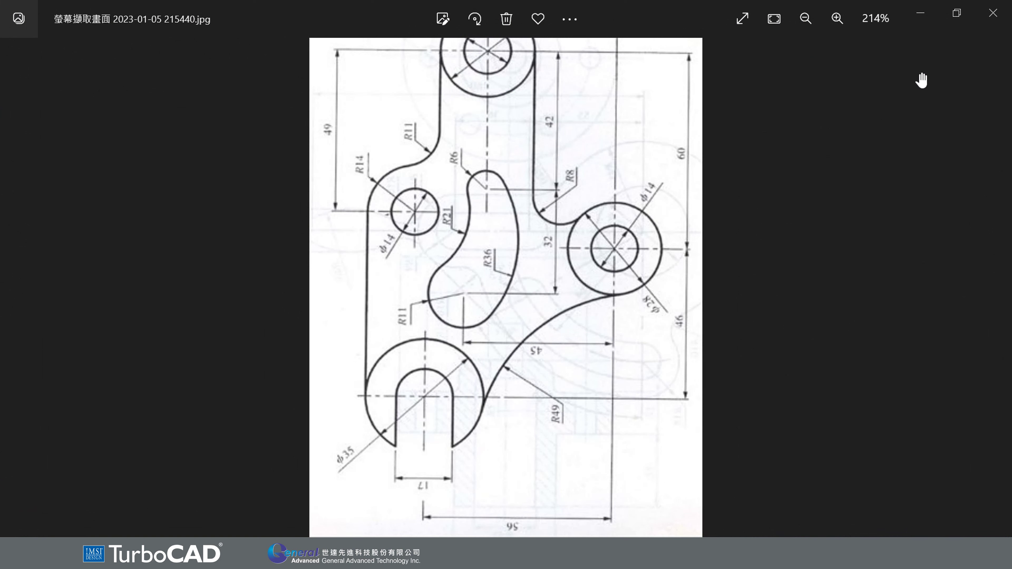
{"action": "left_click", "coordinate": [920, 15]}
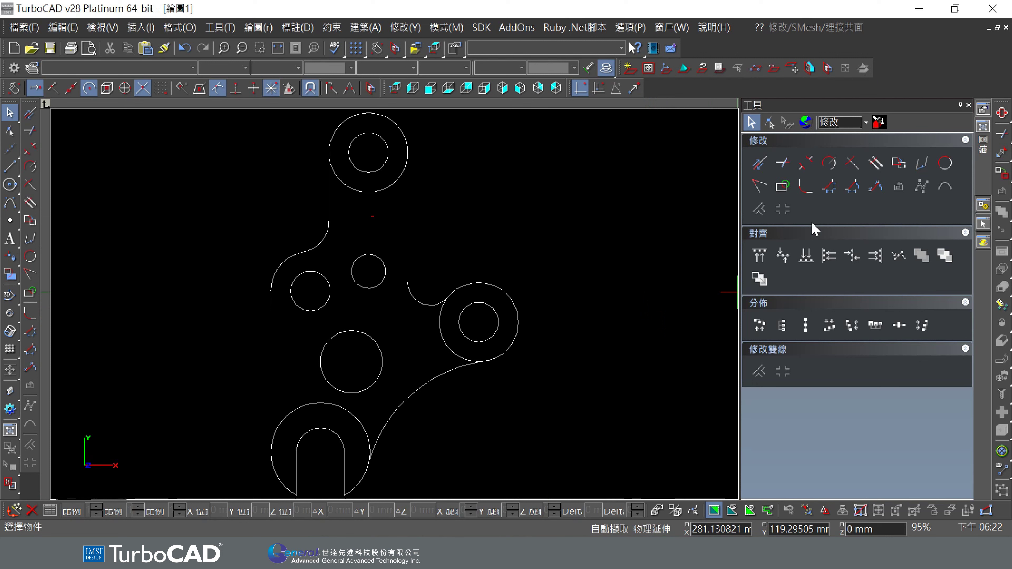
{"action": "left_click", "coordinate": [805, 186]}
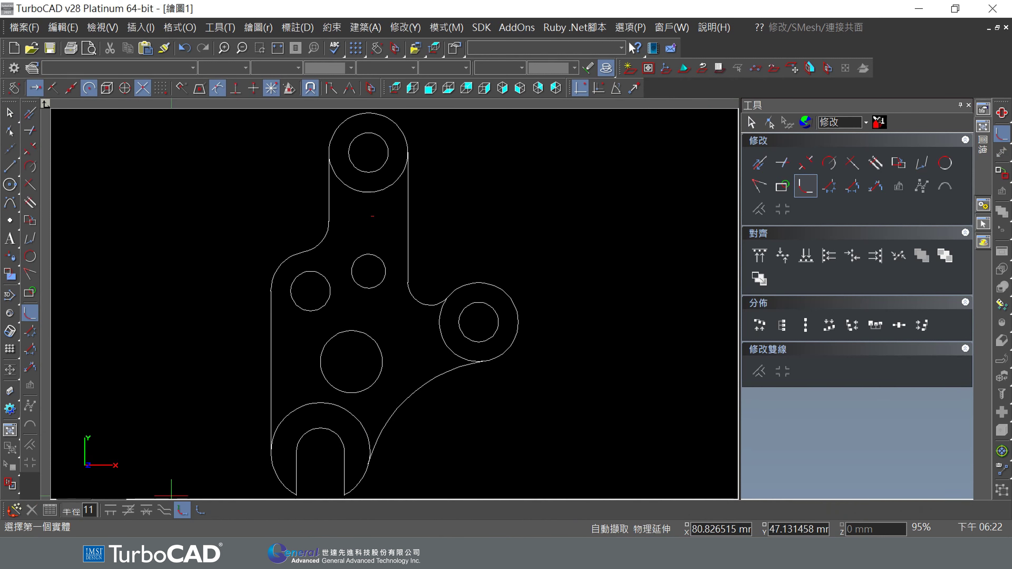
{"action": "key", "text": "Tab"}
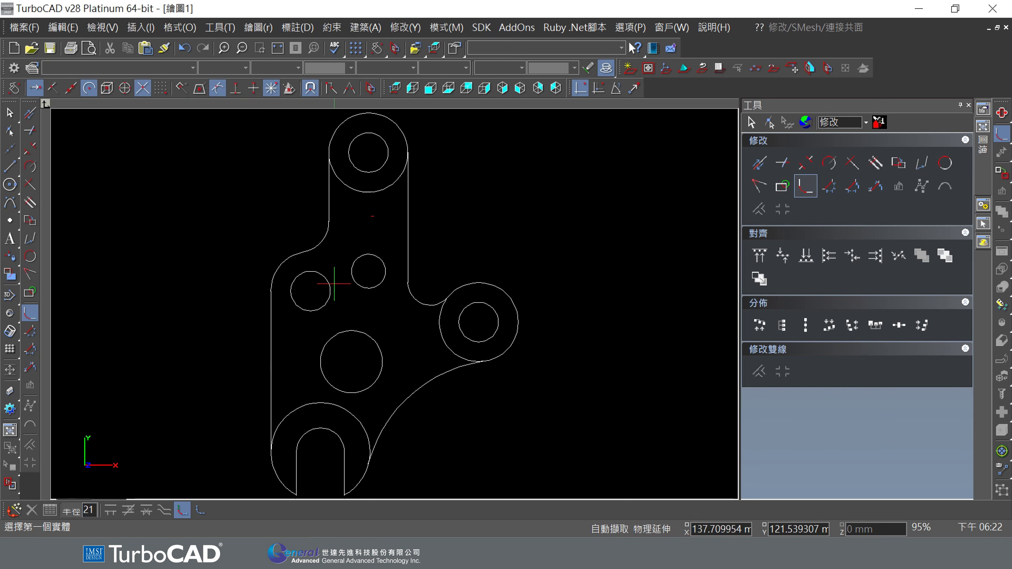
{"action": "left_click", "coordinate": [354, 280]}
{"action": "left_click", "coordinate": [328, 339]}
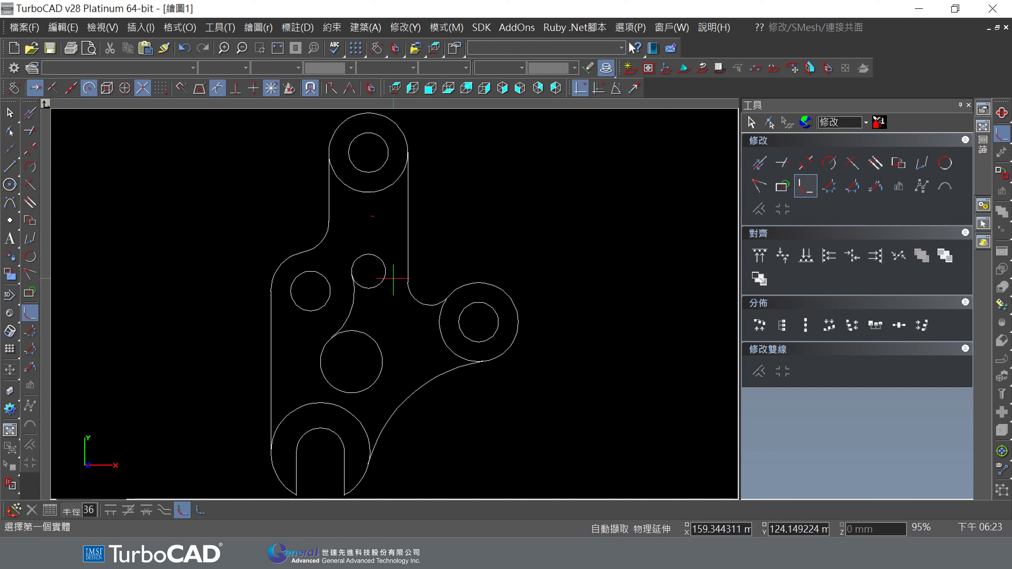
{"action": "left_click", "coordinate": [388, 266]}
{"action": "left_click", "coordinate": [380, 379]}
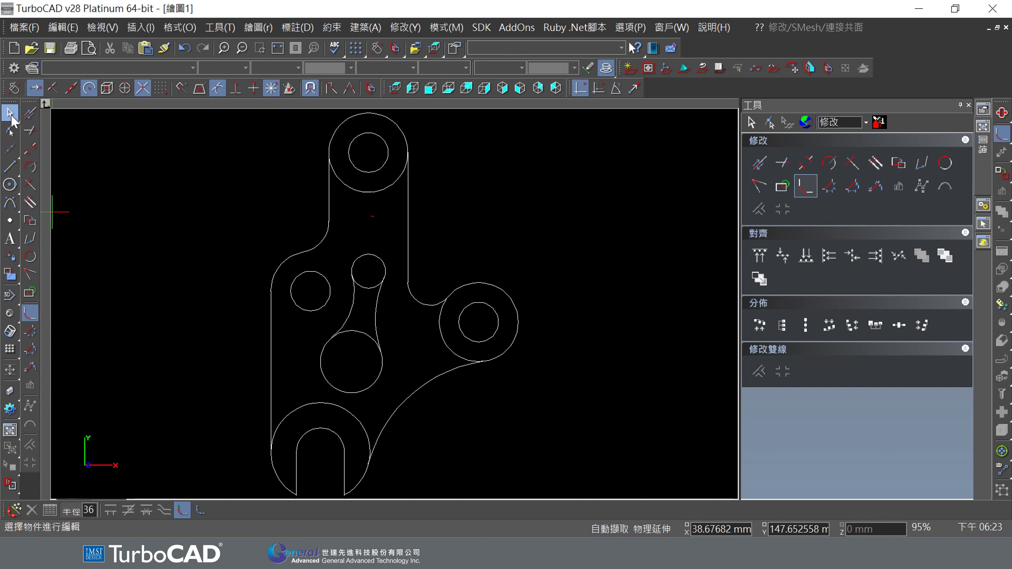
{"action": "key", "text": "Escape"}
{"action": "left_click", "coordinate": [382, 303]}
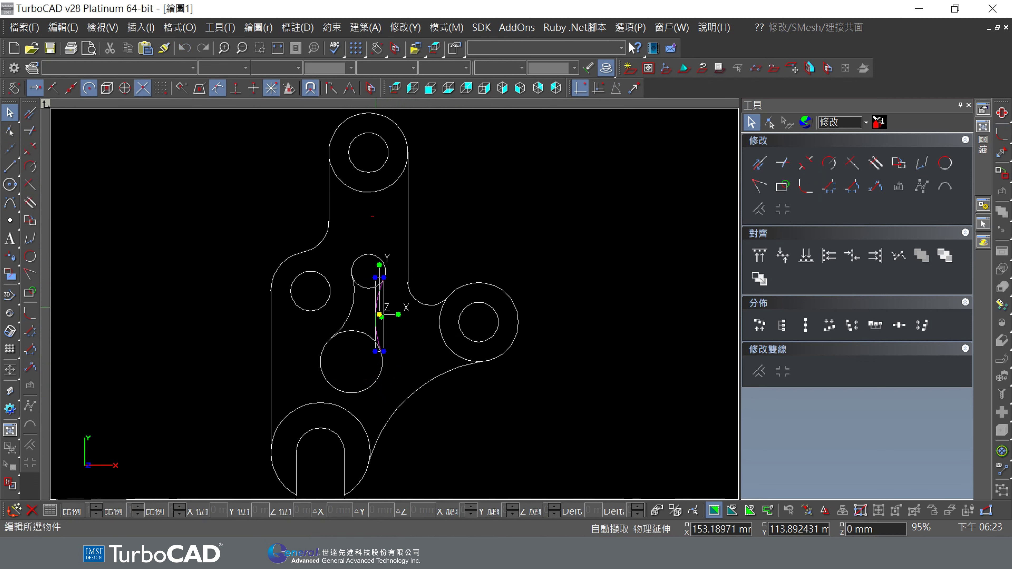
{"action": "key", "text": "Escape"}
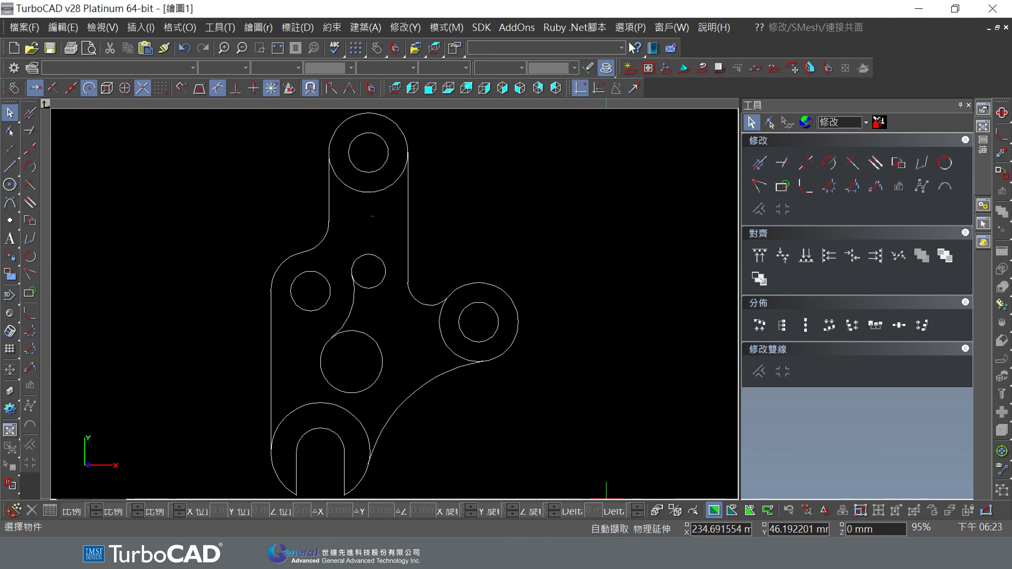
{"action": "key", "text": "alt+Tab"}
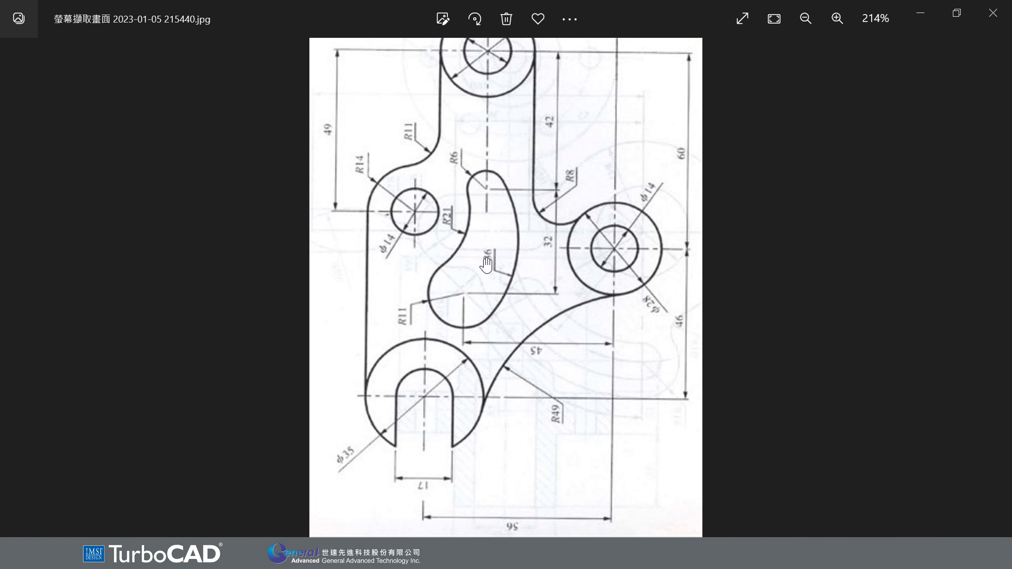
{"action": "left_click", "coordinate": [917, 18]}
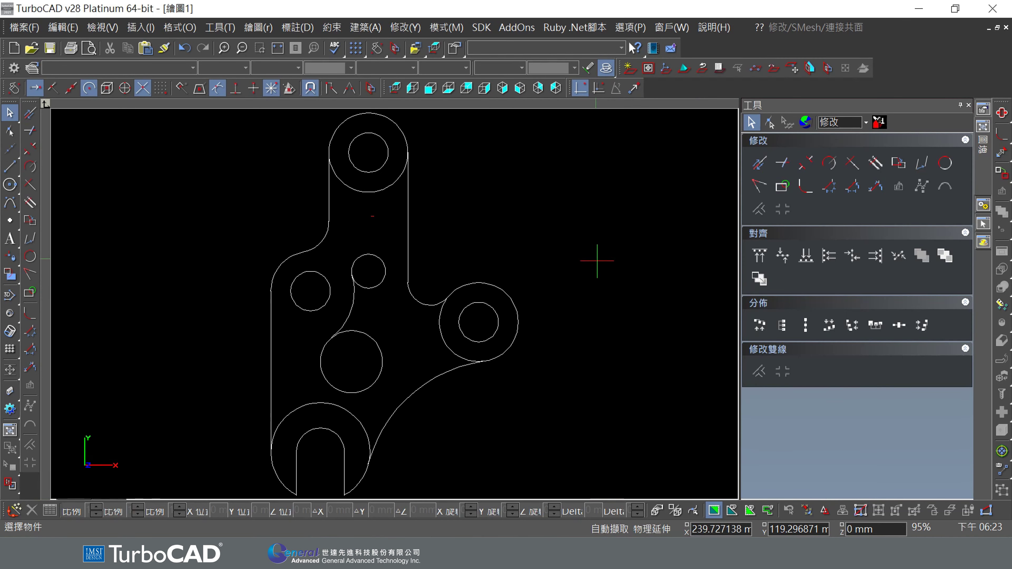
Step: Offset the small upper circle outward by 24 mm and the lower circle outward by 14 mm
{"action": "left_click", "coordinate": [414, 32]}
{"action": "mouse_move", "coordinate": [463, 371]}
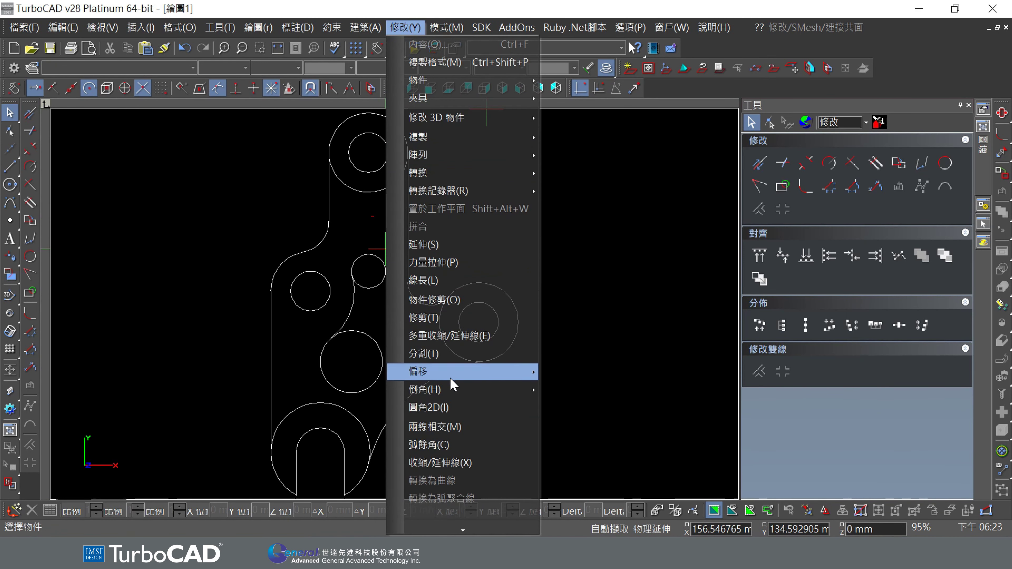
{"action": "left_click", "coordinate": [571, 371]}
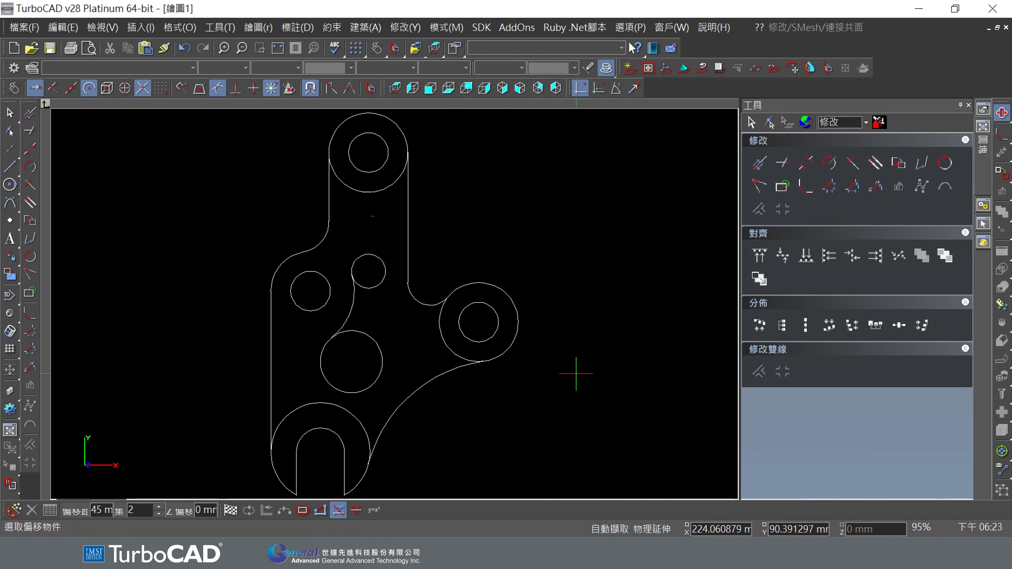
{"action": "key", "text": "Tab"}
{"action": "type", "text": "2"}
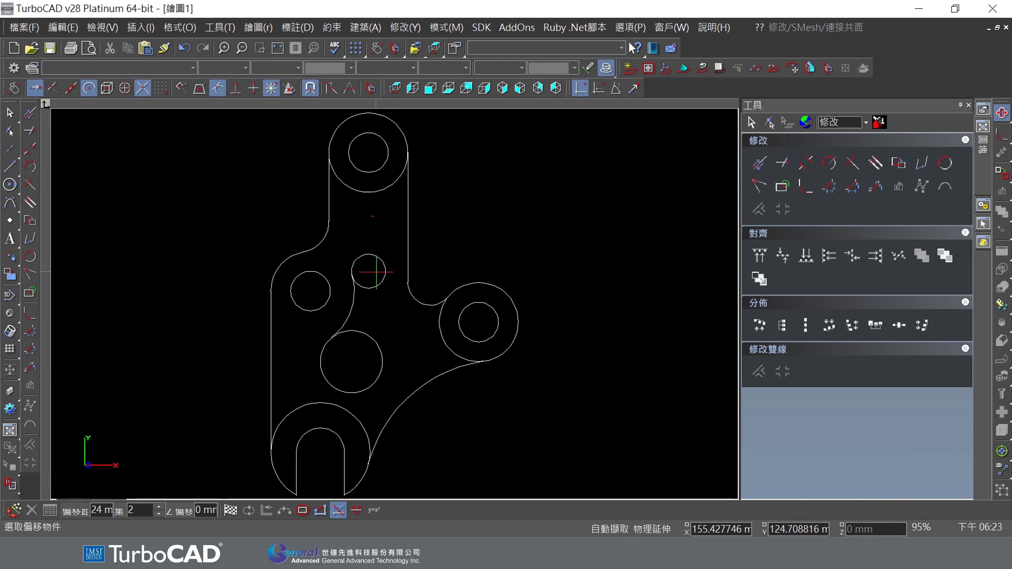
{"action": "left_click", "coordinate": [358, 261]}
{"action": "left_click", "coordinate": [312, 252]}
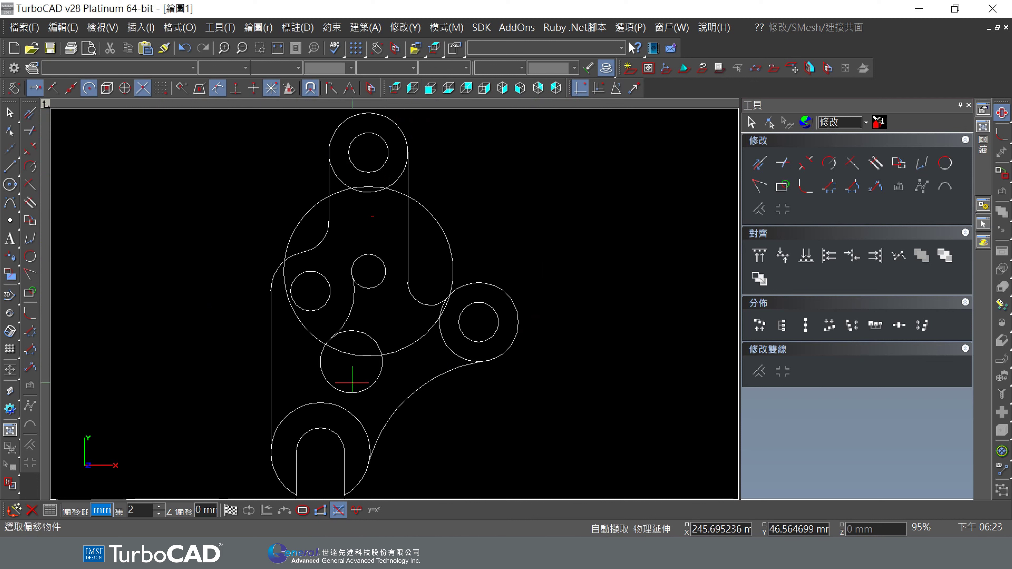
{"action": "left_click", "coordinate": [366, 389]}
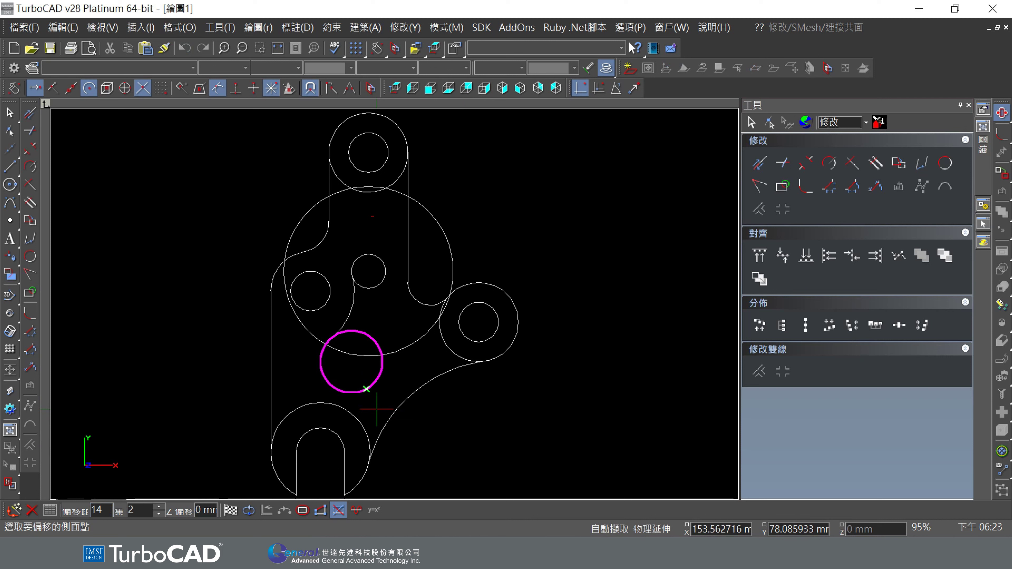
{"action": "left_click", "coordinate": [233, 350]}
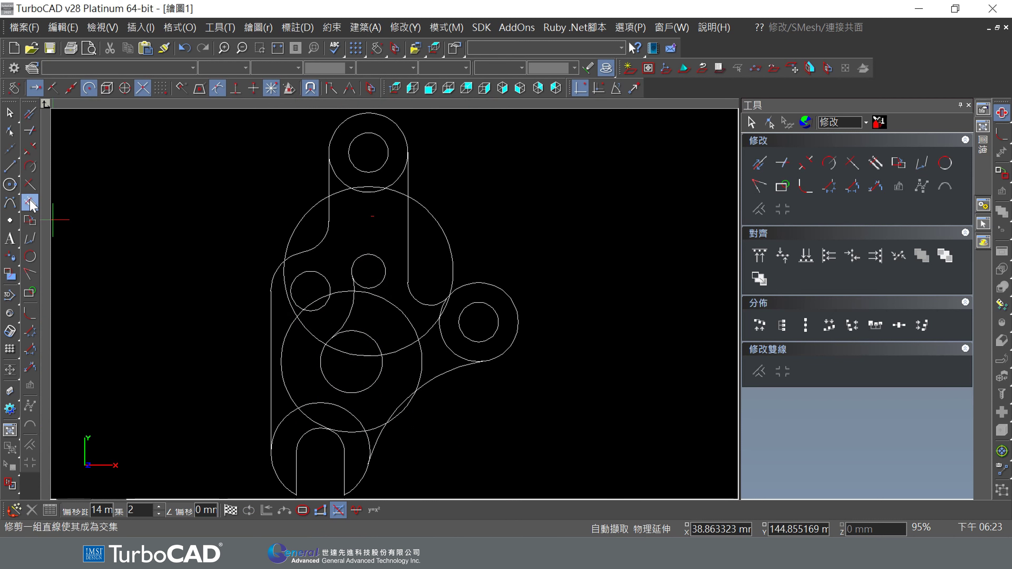
{"action": "left_click", "coordinate": [10, 184]}
Step: Draw a large circle centred where the two offset circles intersect
{"action": "left_click", "coordinate": [296, 317]}
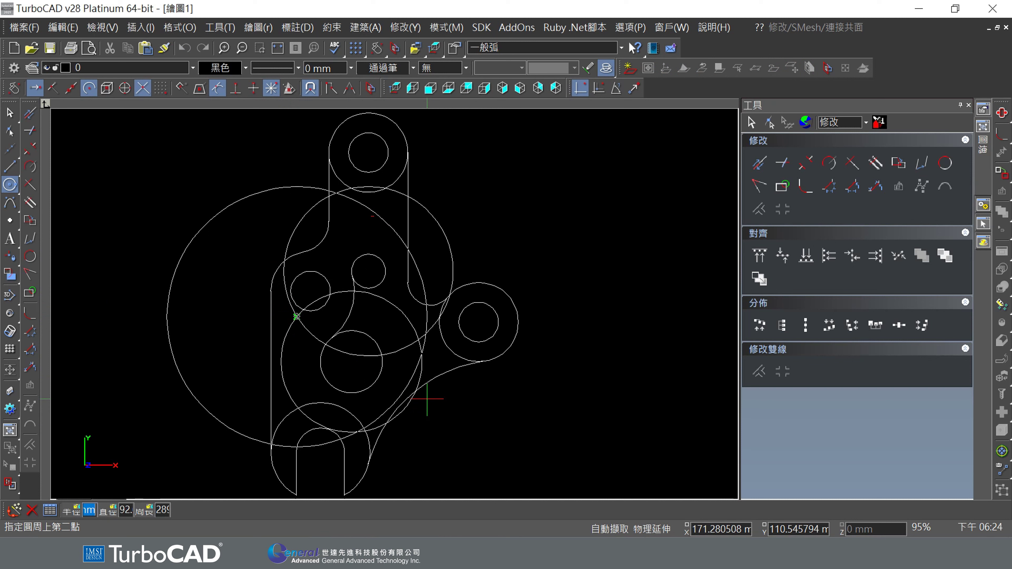
{"action": "left_click", "coordinate": [372, 216]}
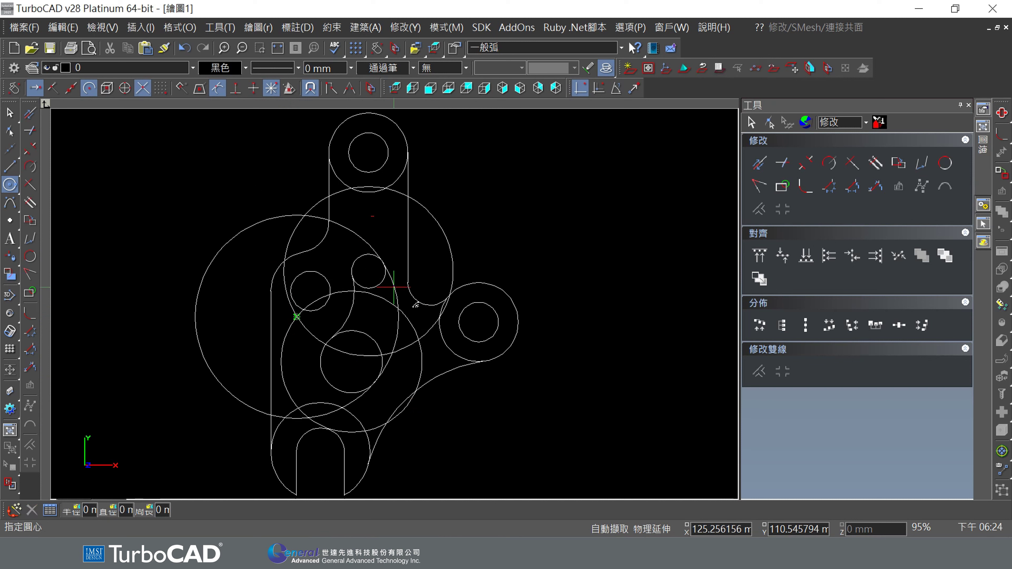
{"action": "left_click", "coordinate": [10, 113]}
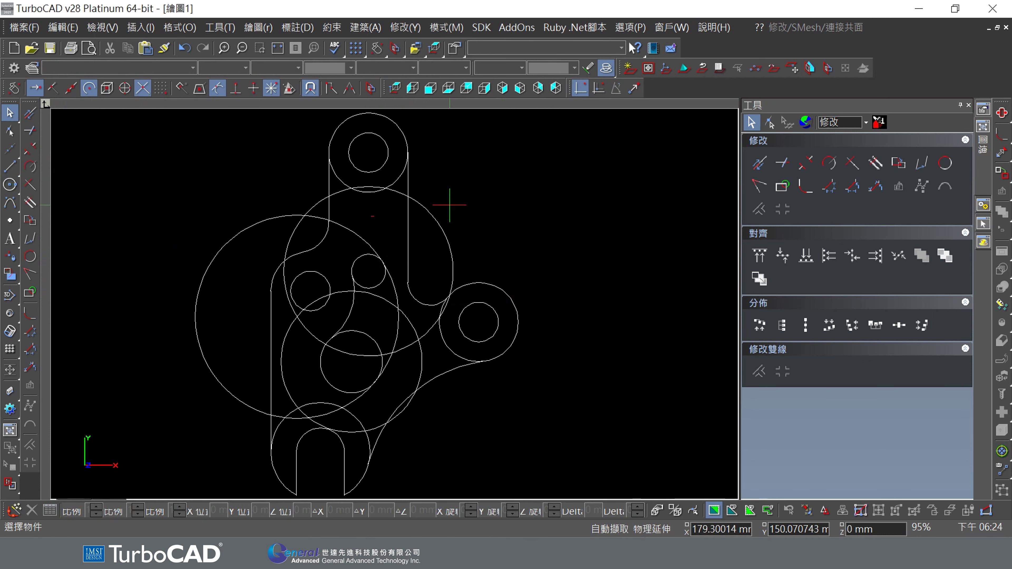
Step: Delete the 24 mm and 14 mm offset construction circles
{"action": "left_click", "coordinate": [438, 216]}
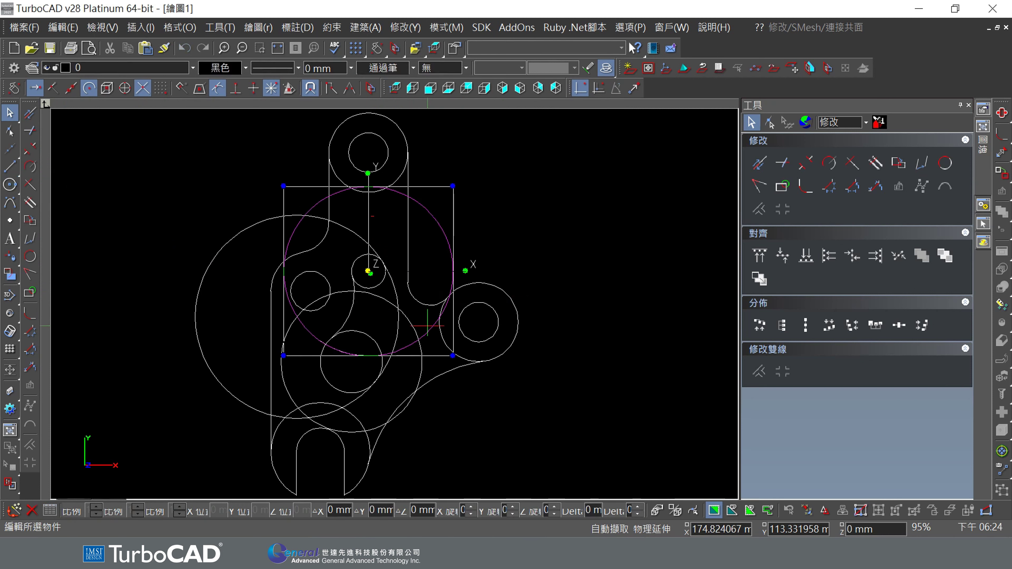
{"action": "left_click", "coordinate": [287, 393], "text": "shift"}
{"action": "left_click", "coordinate": [593, 397]}
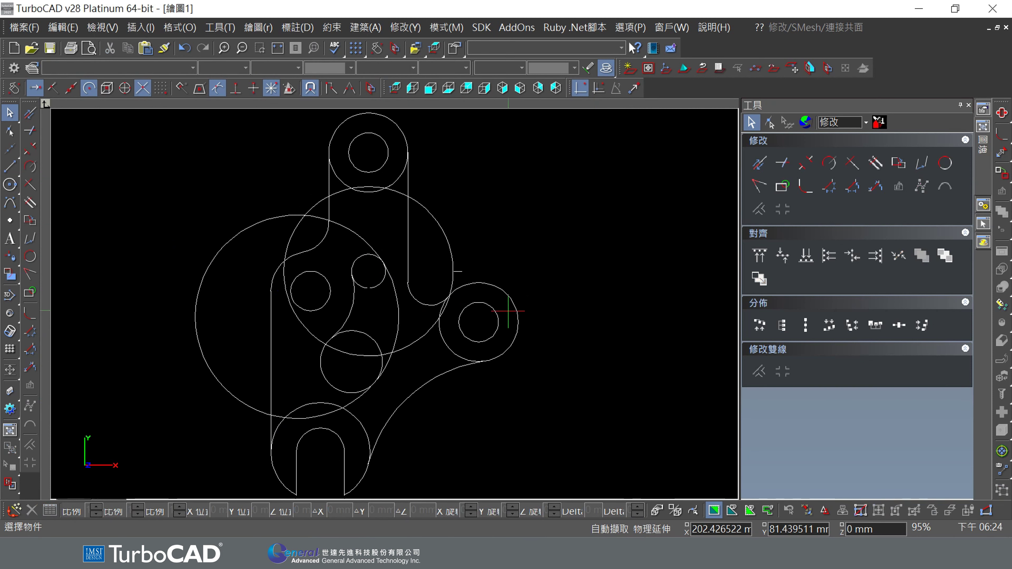
{"action": "left_click", "coordinate": [453, 255]}
{"action": "key", "text": "Delete"}
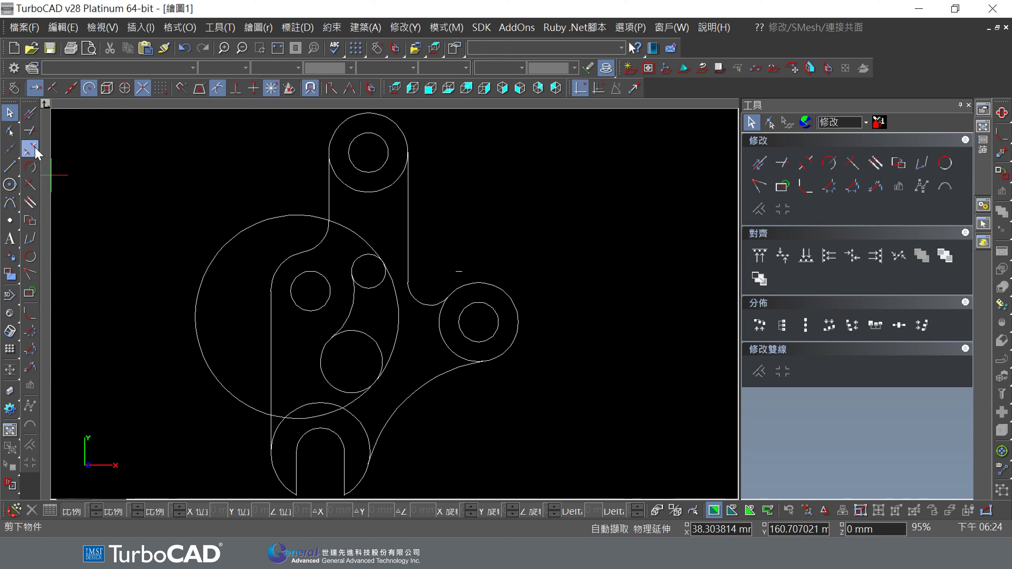
Step: Trim the lower circle's upper part and the small circle's inner part against the arc and large circle
{"action": "left_click", "coordinate": [30, 131]}
{"action": "left_click", "coordinate": [352, 311]}
{"action": "left_click", "coordinate": [399, 309]}
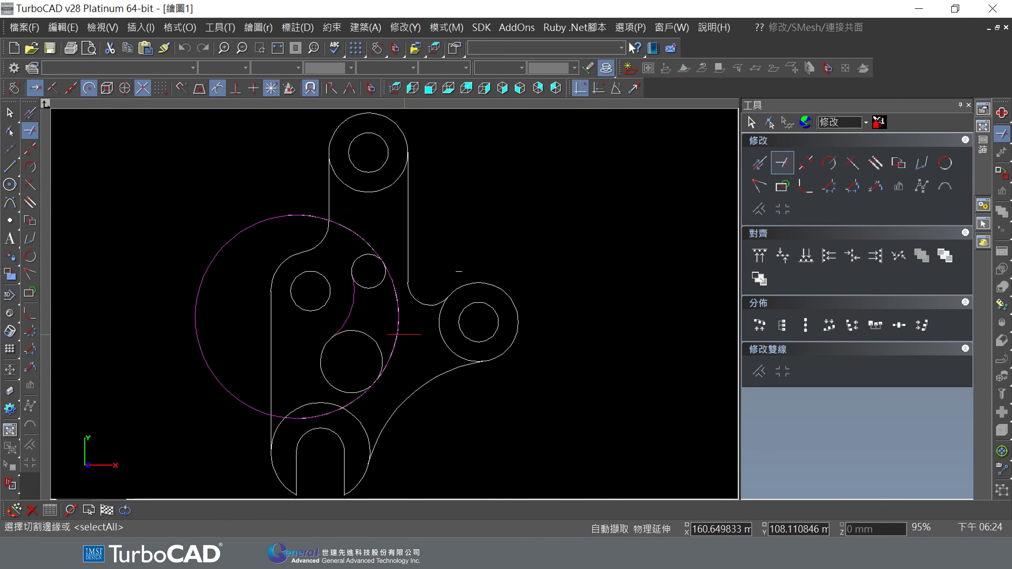
{"action": "left_click", "coordinate": [106, 510]}
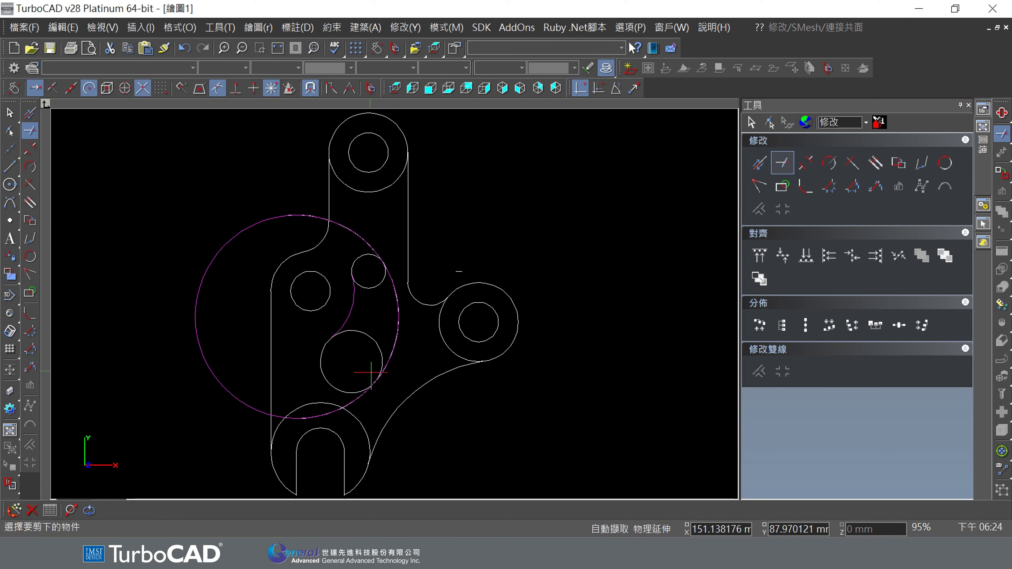
{"action": "left_click", "coordinate": [367, 333]}
{"action": "left_click", "coordinate": [383, 278]}
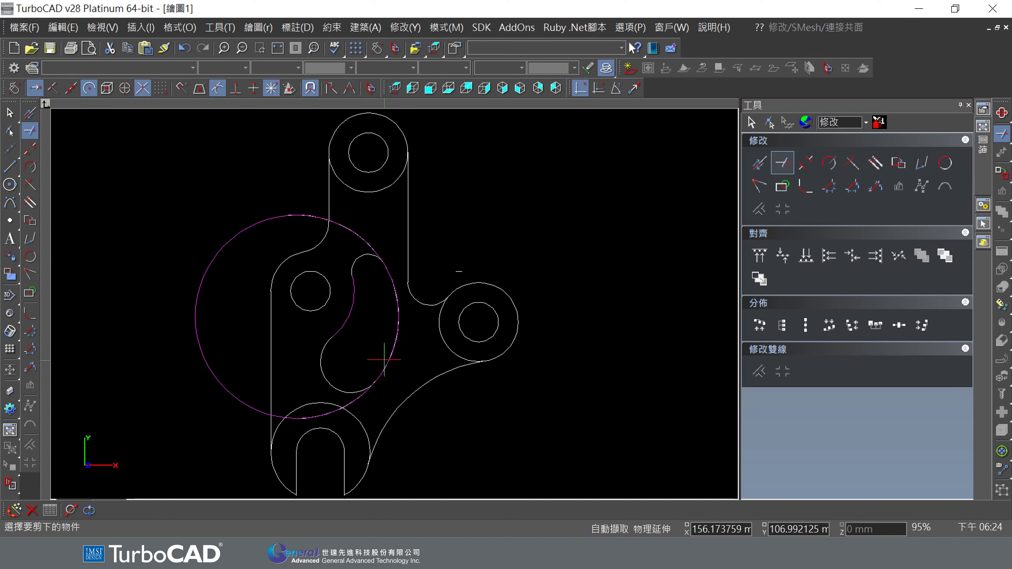
Step: Trim away the large construction circle using the remaining slot arc as the cutting edge
{"action": "left_click", "coordinate": [29, 131]}
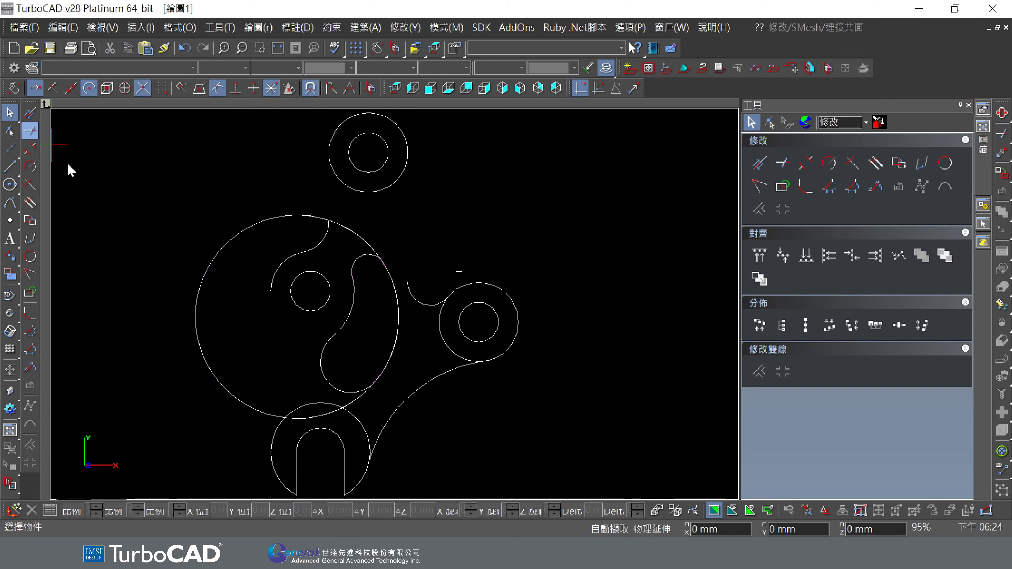
{"action": "left_click", "coordinate": [361, 255]}
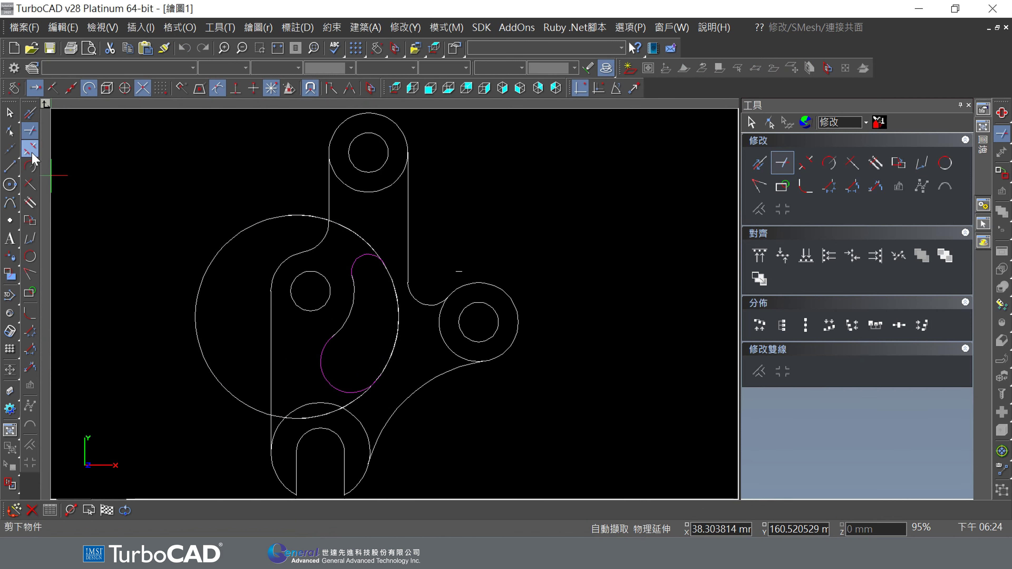
{"action": "left_click", "coordinate": [106, 510]}
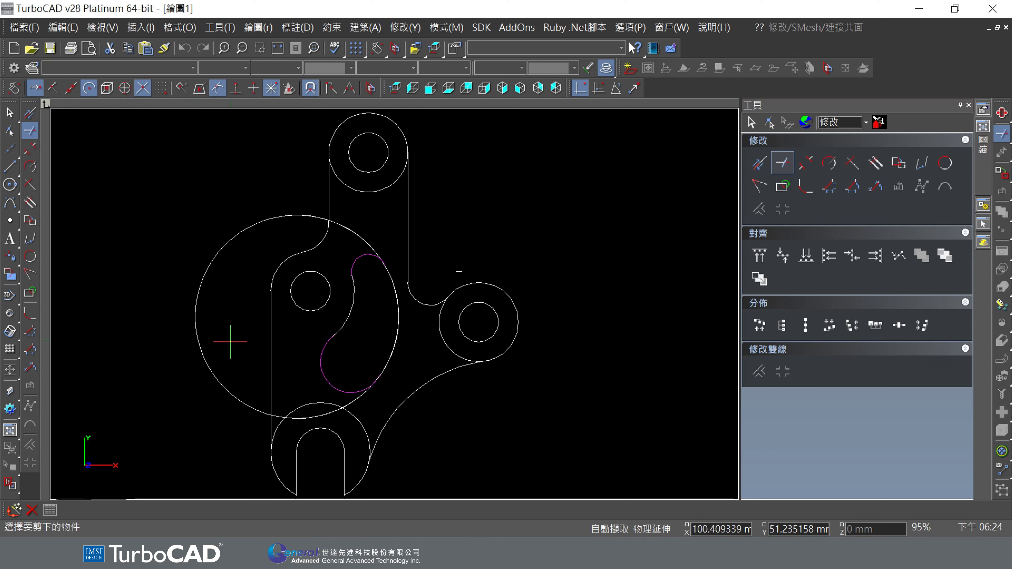
{"action": "left_click", "coordinate": [240, 234]}
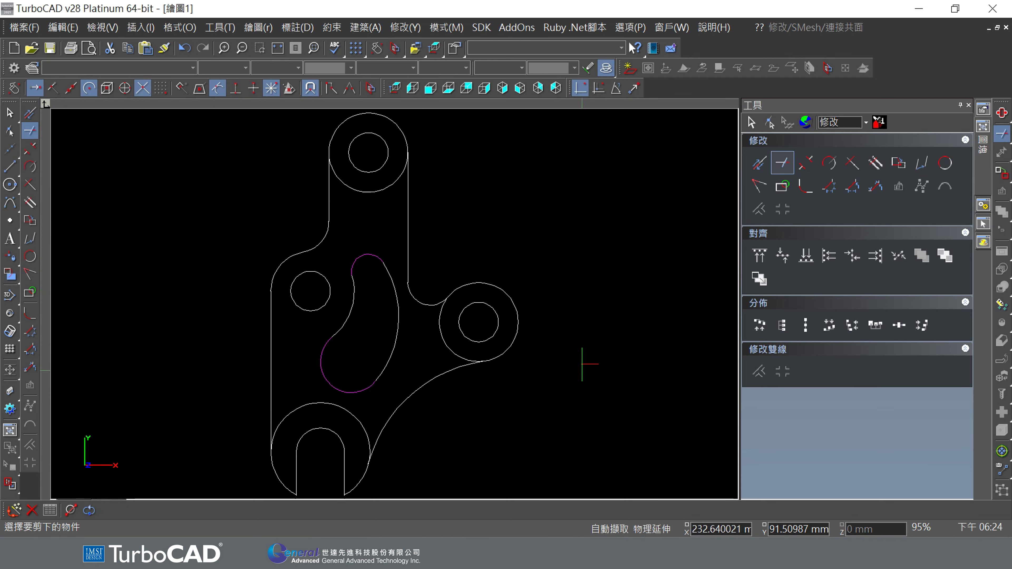
{"action": "key", "text": "Escape"}
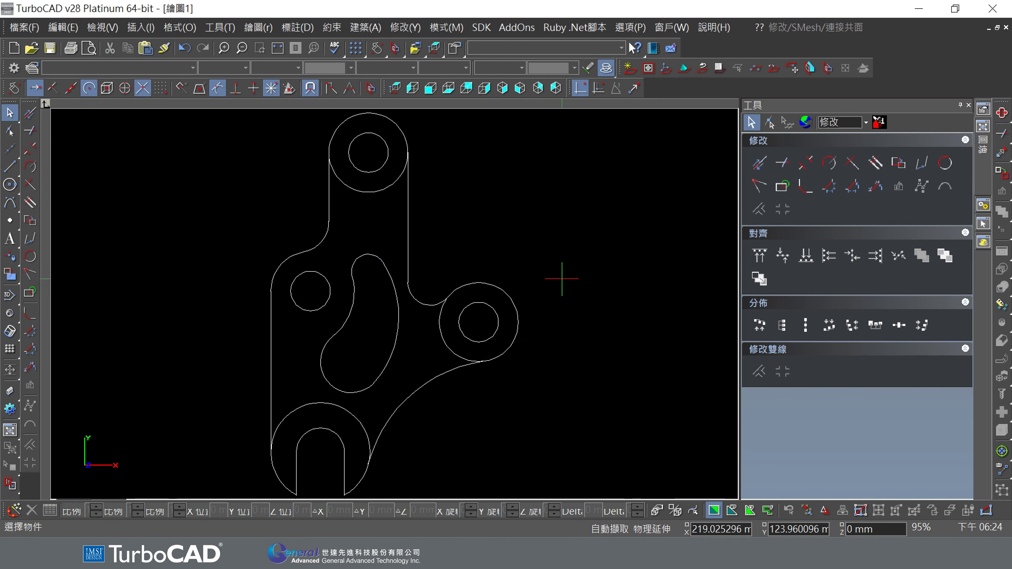